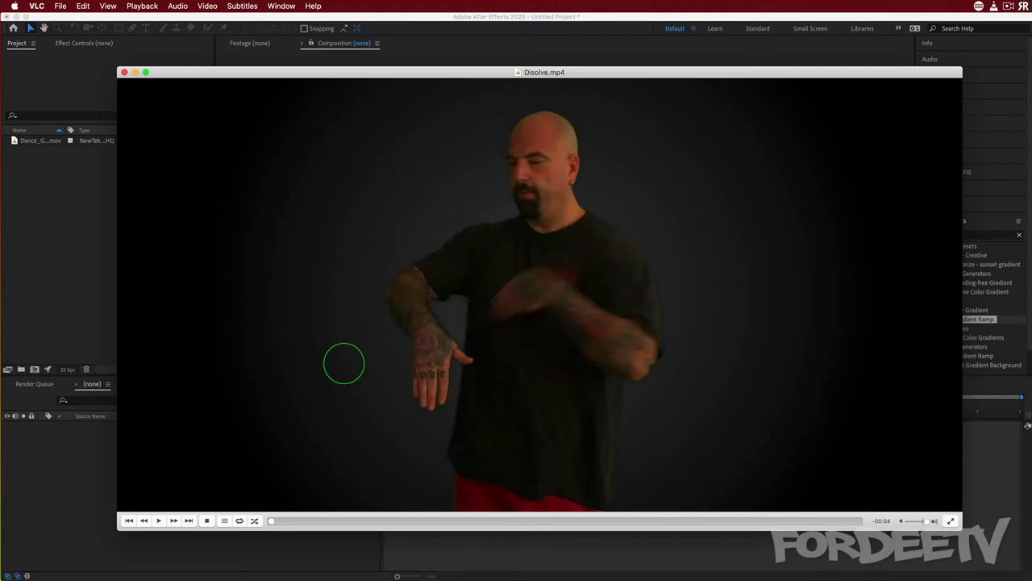
# Step: Play and pause the reference clips Disolve.mp4 and Particle Transition in After Effects.mp4 in VLC
pyautogui.press('space')
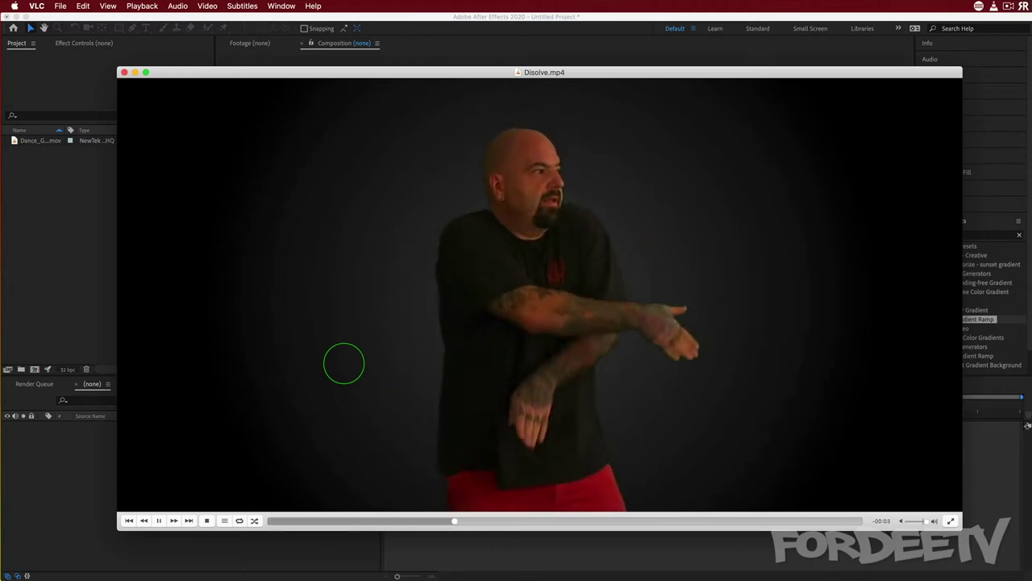
pyautogui.press('space')
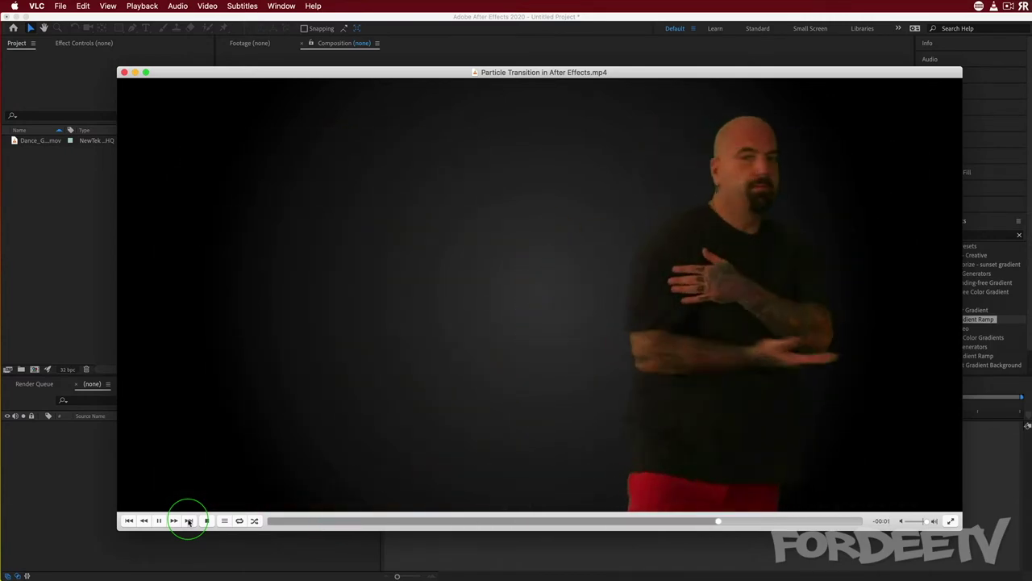
pyautogui.press('space')
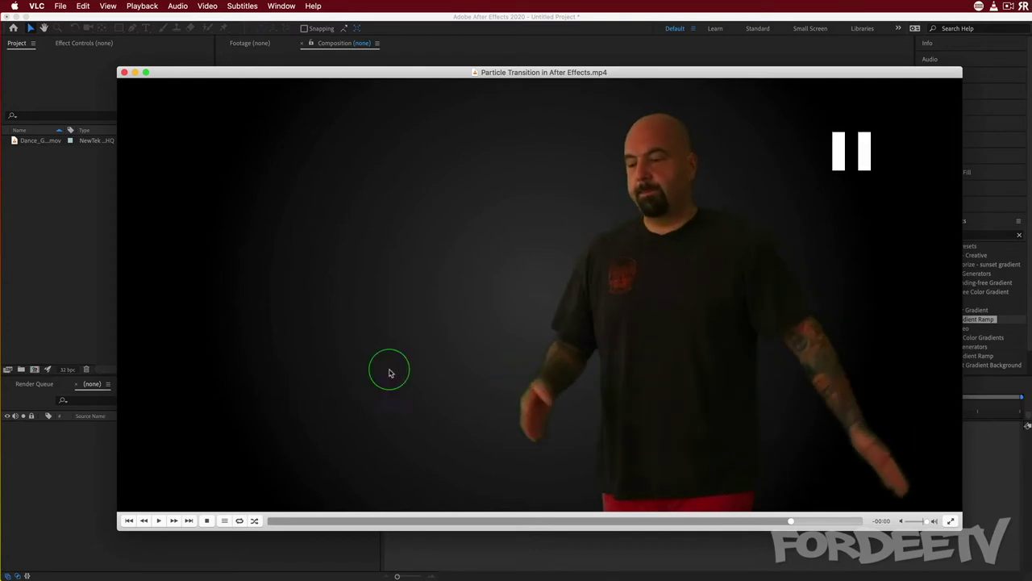
# Step: Switch to After Effects and create a 1920 x 1080 composition named Main Comp at 30 fps with a 15-second duration
pyautogui.click(396, 16)
pyautogui.click(20, 222)
pyautogui.click(42, 143)
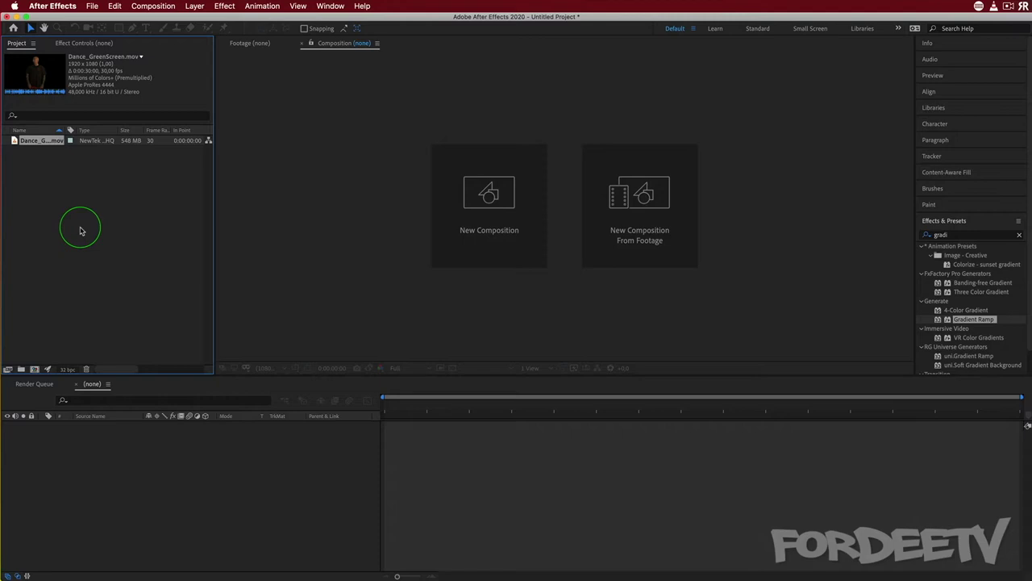
pyautogui.click(34, 370)
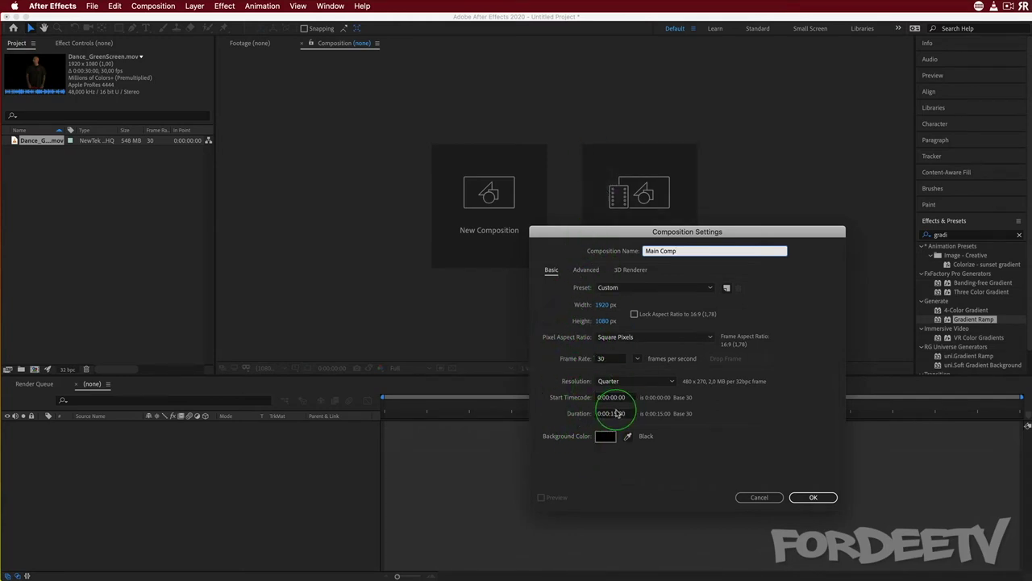
pyautogui.click(812, 497)
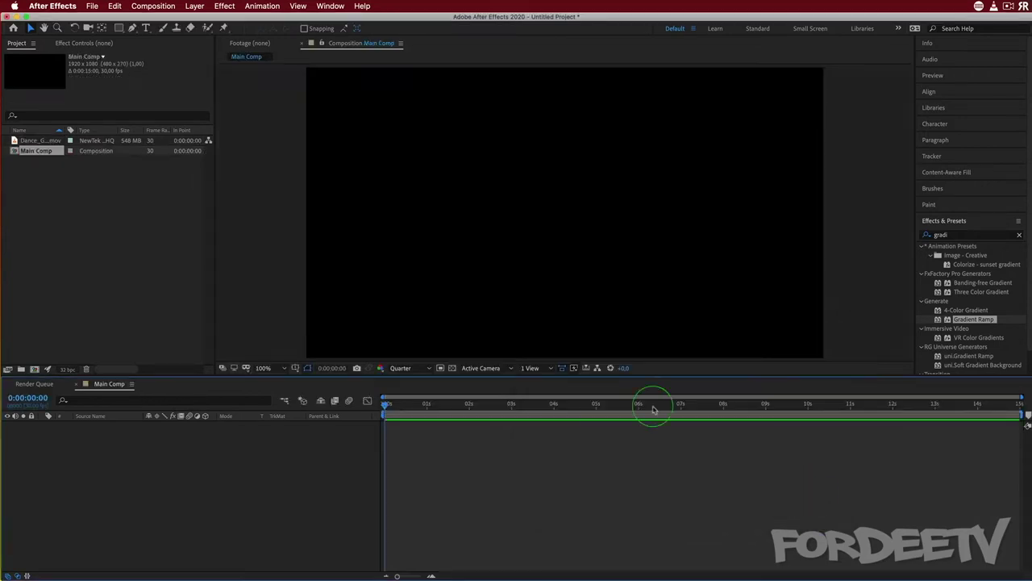
# Step: Add the Dance_GreenScreen.mov footage to Main Comp as a layer
pyautogui.moveTo(25, 142); pyautogui.dragTo(82, 438)
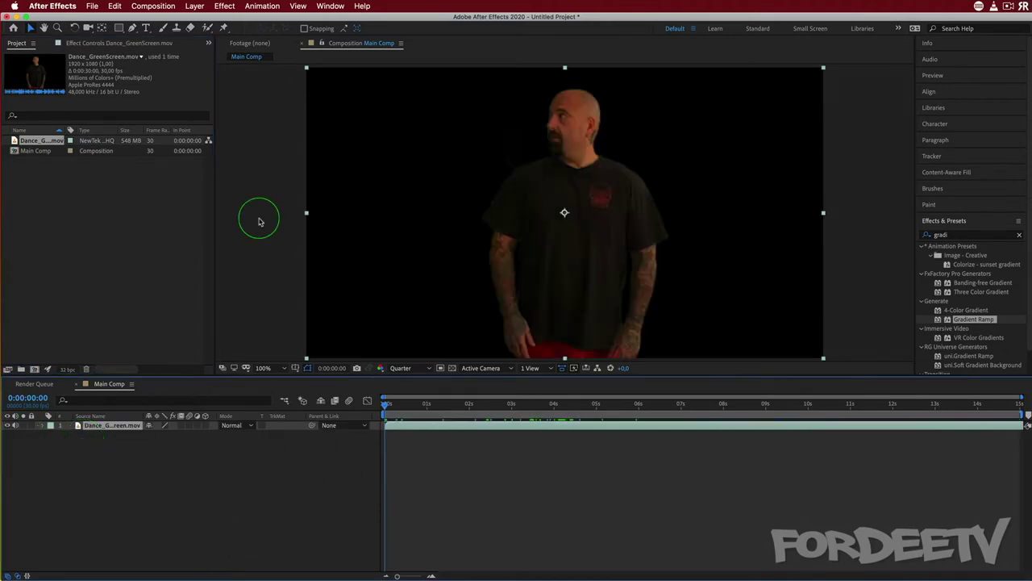
pyautogui.click(453, 369)
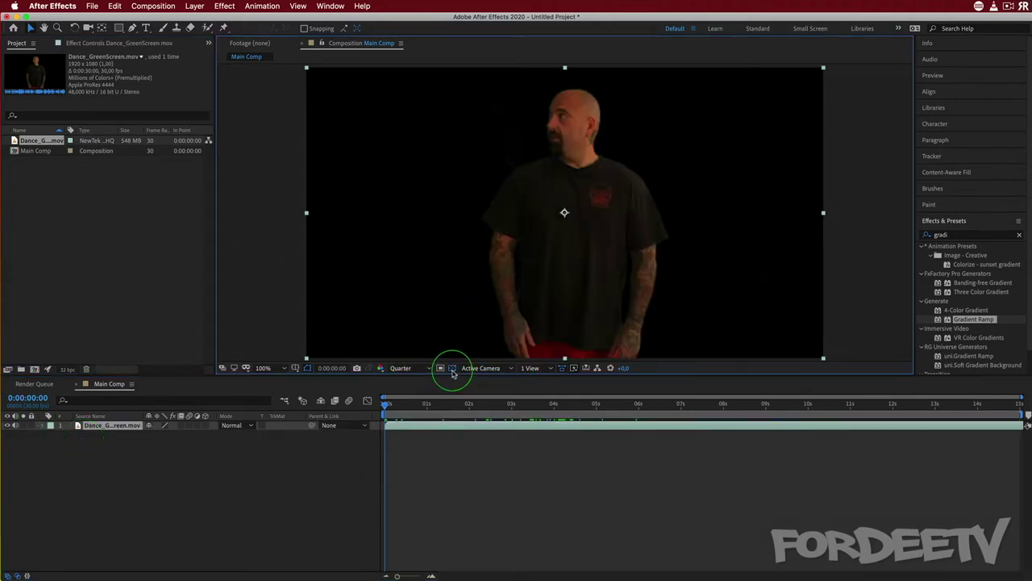
pyautogui.click(453, 370)
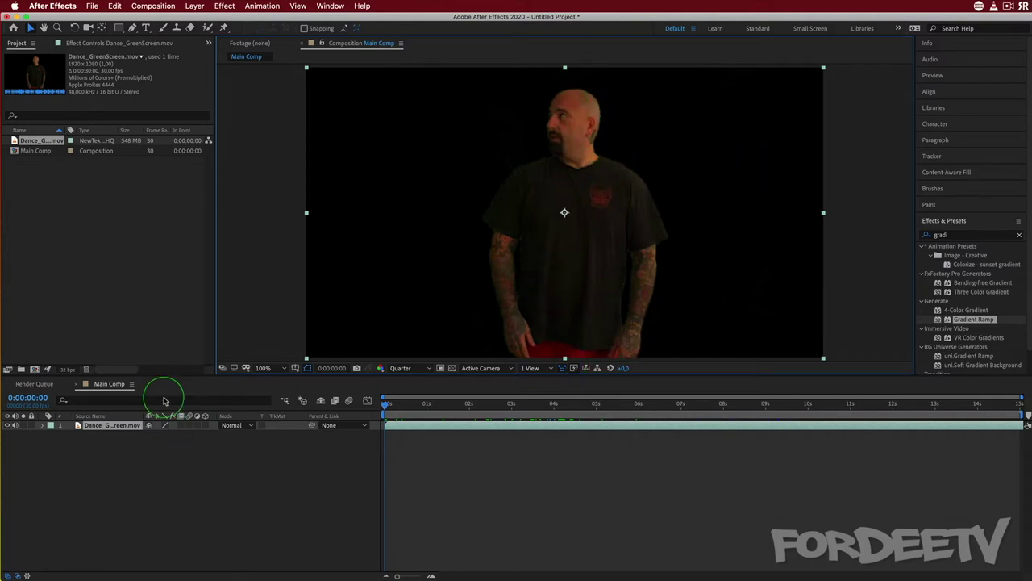
# Step: Open the Dance_GreenScreen.mov layer for painting and choose the Brush tool with foreground colour FFFFFF
pyautogui.doubleClick(111, 426)
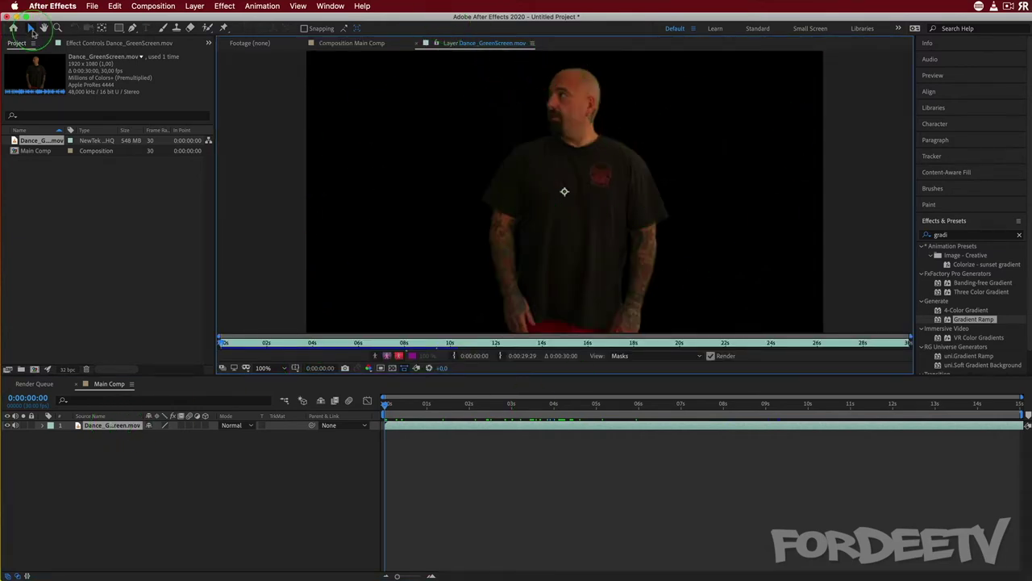
pyautogui.click(162, 28)
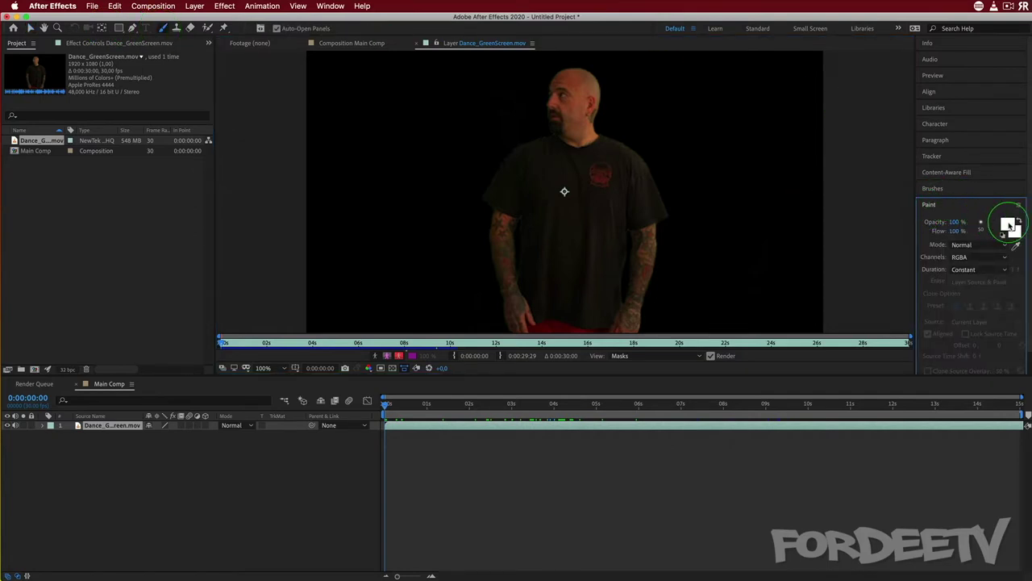
pyautogui.click(1008, 224)
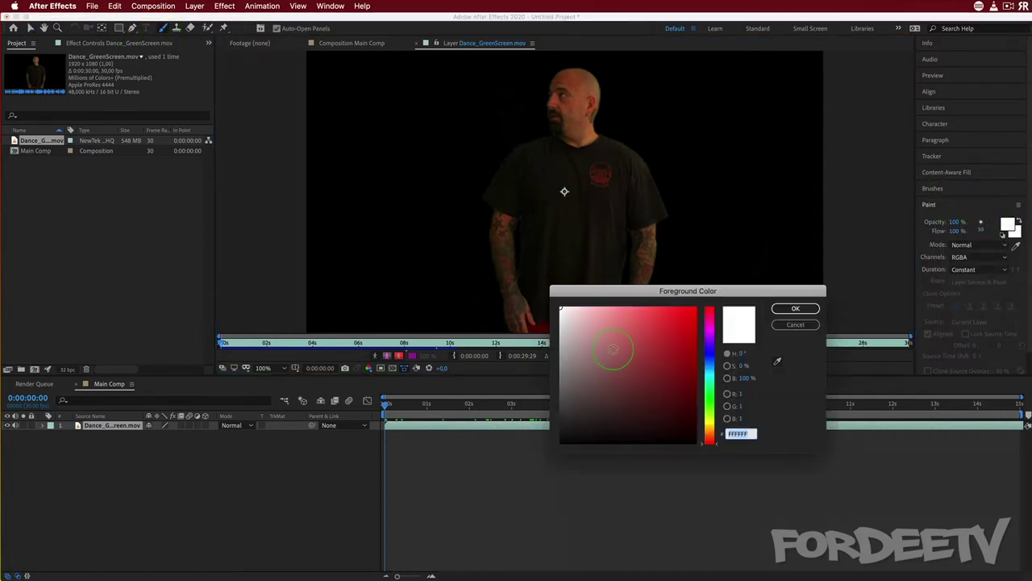
pyautogui.click(793, 308)
# Step: Set the paint brush diameter to 50 px
pyautogui.click(933, 188)
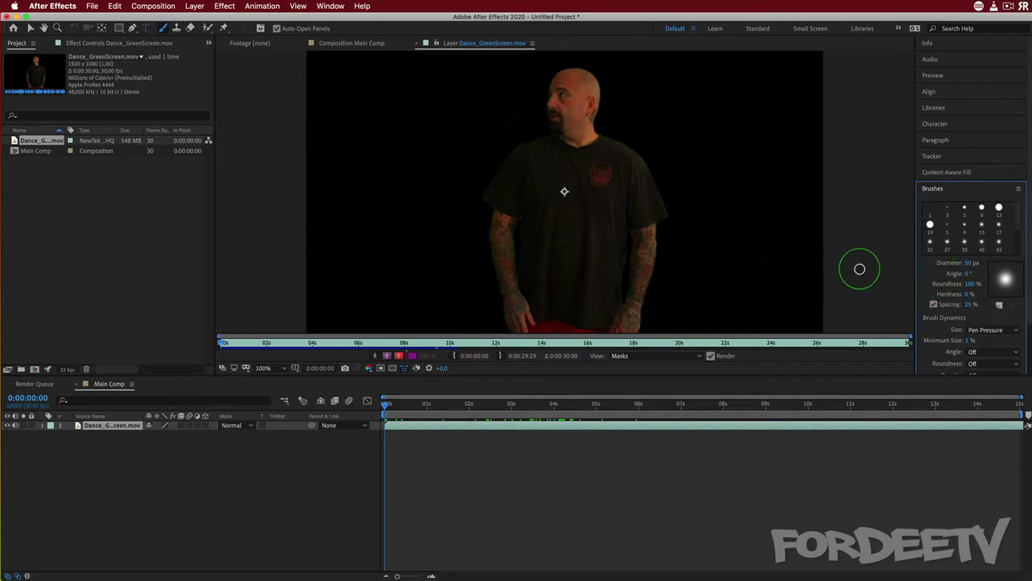
pyautogui.click(970, 263)
pyautogui.write('40')
pyautogui.press('Return')
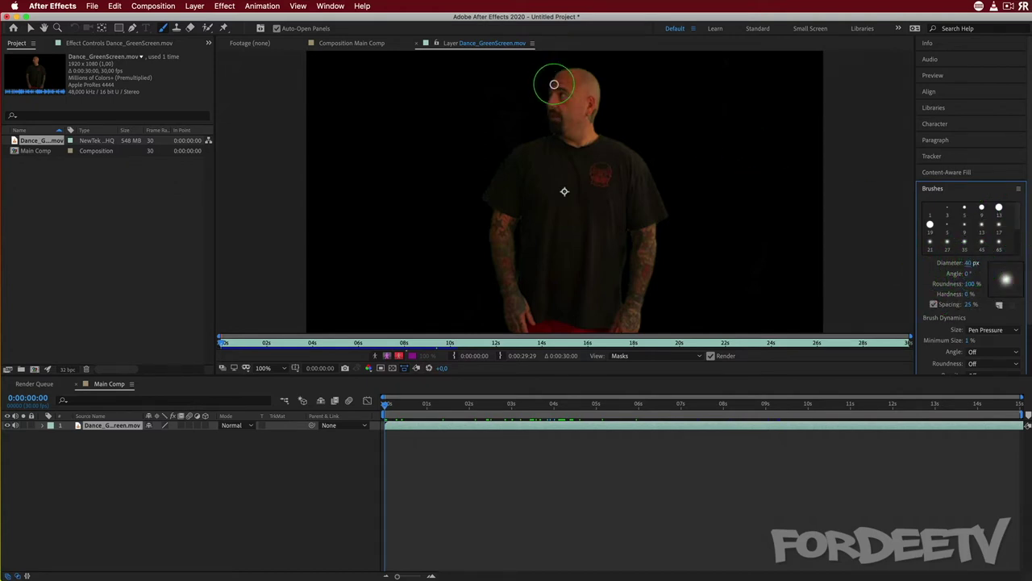
pyautogui.click(969, 263)
pyautogui.write('50')
pyautogui.press('Return')
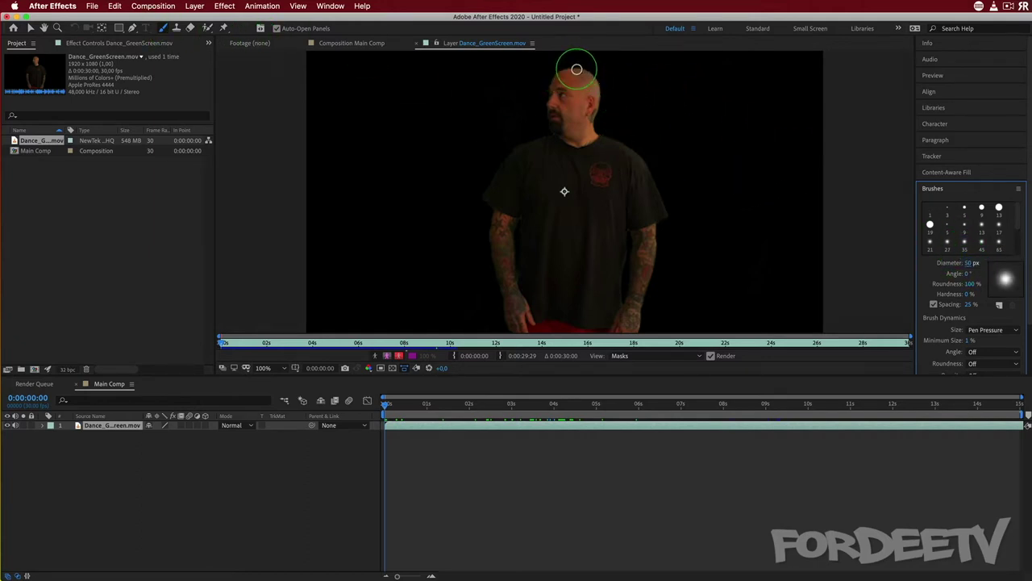
# Step: At 0:00:04:05, paint white strokes along the dancer's front edge, from the head around the outstretched arm down to the trousers
pyautogui.moveTo(579, 71)
pyautogui.mouseDown()
pyautogui.moveTo(592, 72)
pyautogui.moveTo(599, 106)
pyautogui.mouseUp()
pyautogui.click(387, 407)
pyautogui.moveTo(385, 407); pyautogui.dragTo(561, 403)
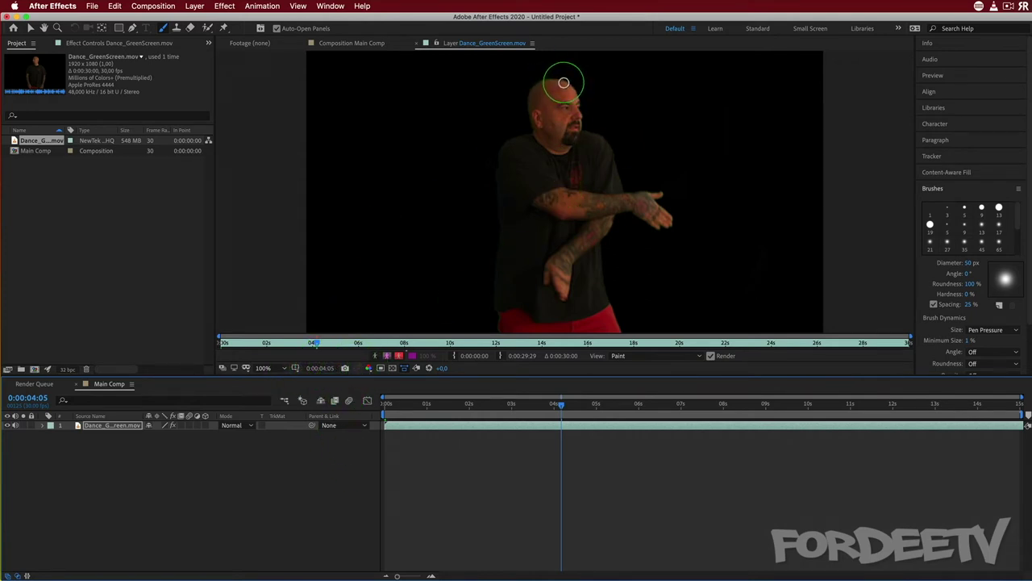
pyautogui.moveTo(562, 81)
pyautogui.mouseDown()
pyautogui.moveTo(583, 124)
pyautogui.moveTo(613, 152)
pyautogui.moveTo(619, 192)
pyautogui.moveTo(659, 194)
pyautogui.moveTo(672, 216)
pyautogui.moveTo(658, 229)
pyautogui.moveTo(608, 215)
pyautogui.moveTo(599, 257)
pyautogui.moveTo(621, 346)
pyautogui.mouseUp()
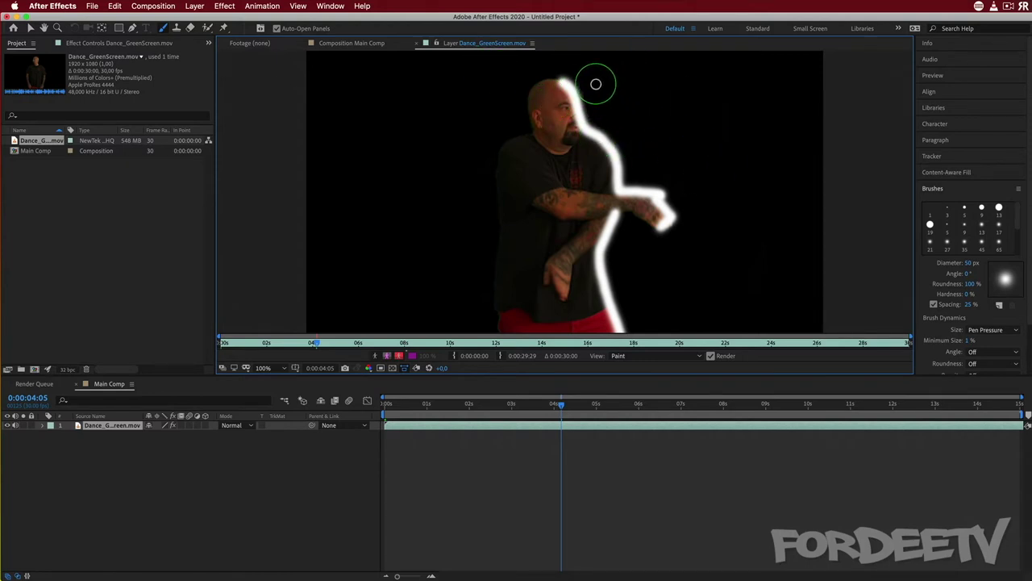
pyautogui.moveTo(574, 81); pyautogui.dragTo(583, 88)
# Step: Enable Paint on Transparent for the layer's Paint effect
pyautogui.click(80, 45)
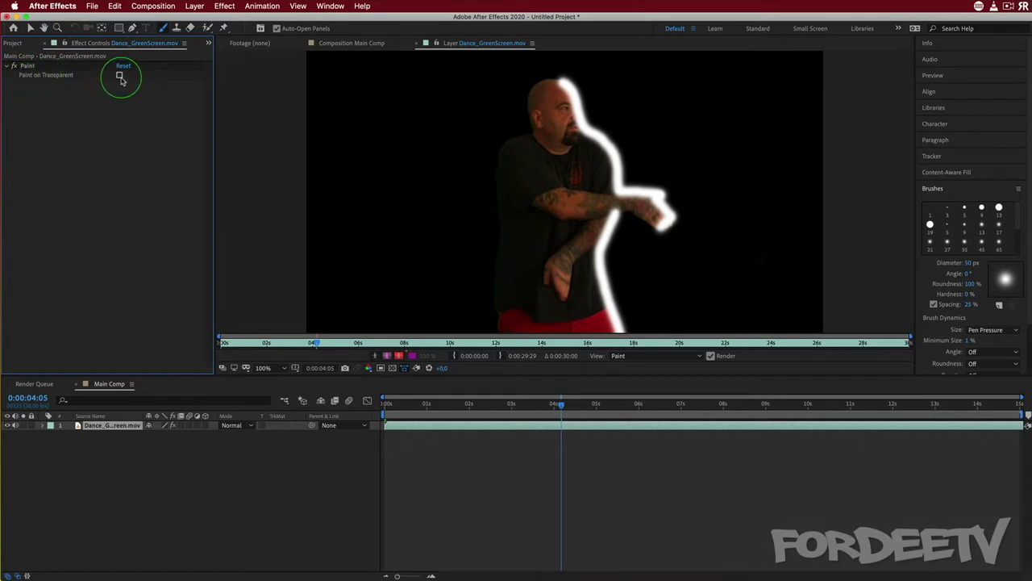
pyautogui.click(120, 75)
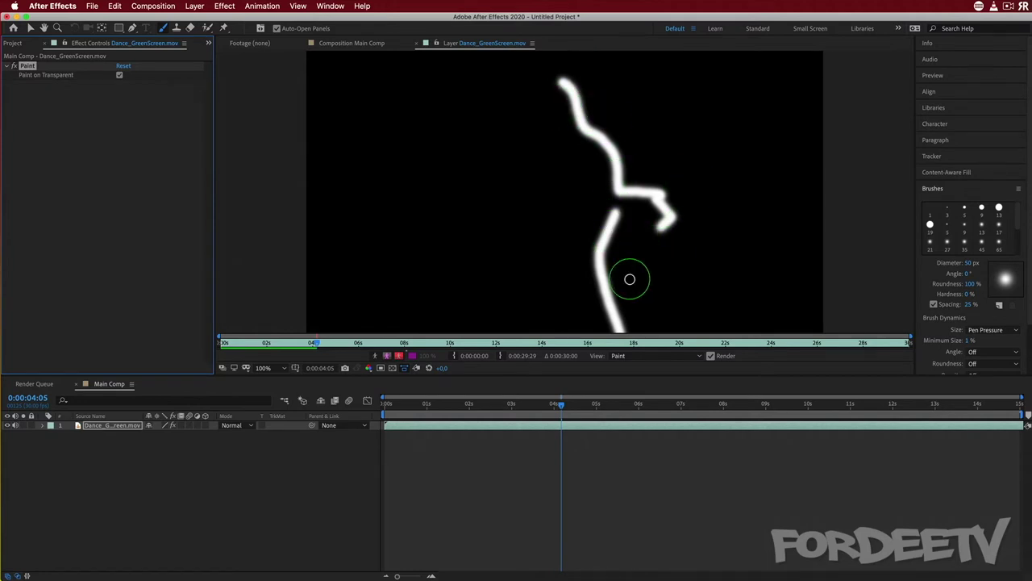
# Step: Add a second Dance_GreenScreen.mov layer below the painted one and set its track matte to Alpha Matte
pyautogui.click(13, 43)
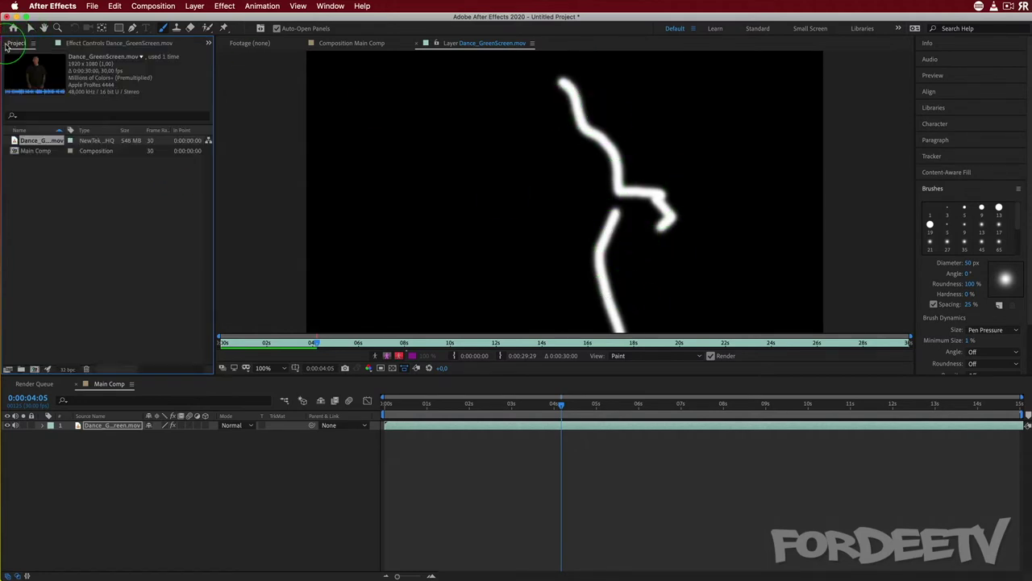
pyautogui.moveTo(36, 144); pyautogui.dragTo(115, 440)
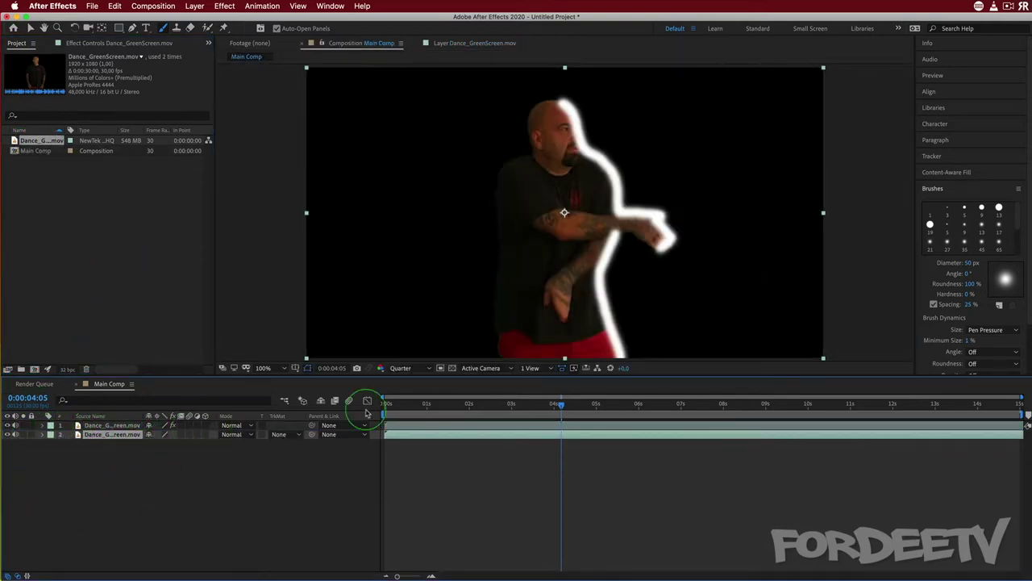
pyautogui.click(282, 435)
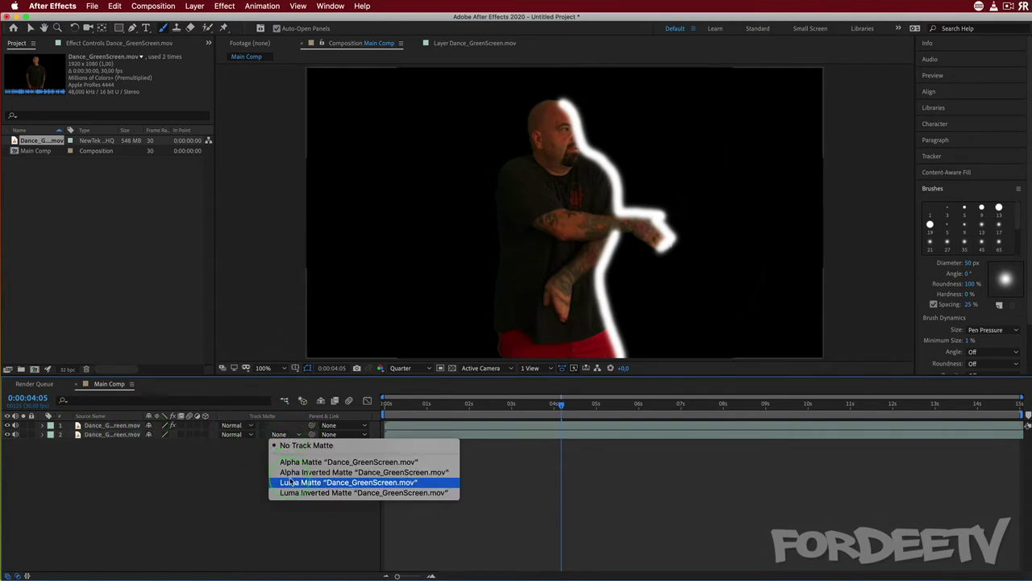
pyautogui.click(292, 463)
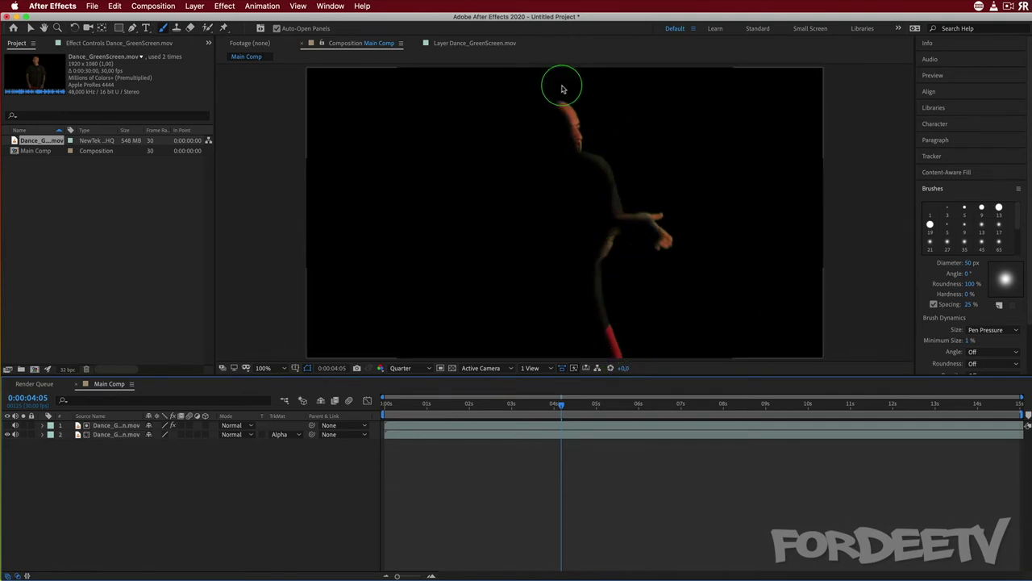
# Step: Pre-compose both Dance_GreenScreen.mov layers as Particles, moving all attributes into the new composition
pyautogui.click(103, 425)
pyautogui.keyDown('shift'); pyautogui.click(115, 434); pyautogui.keyUp('shift')
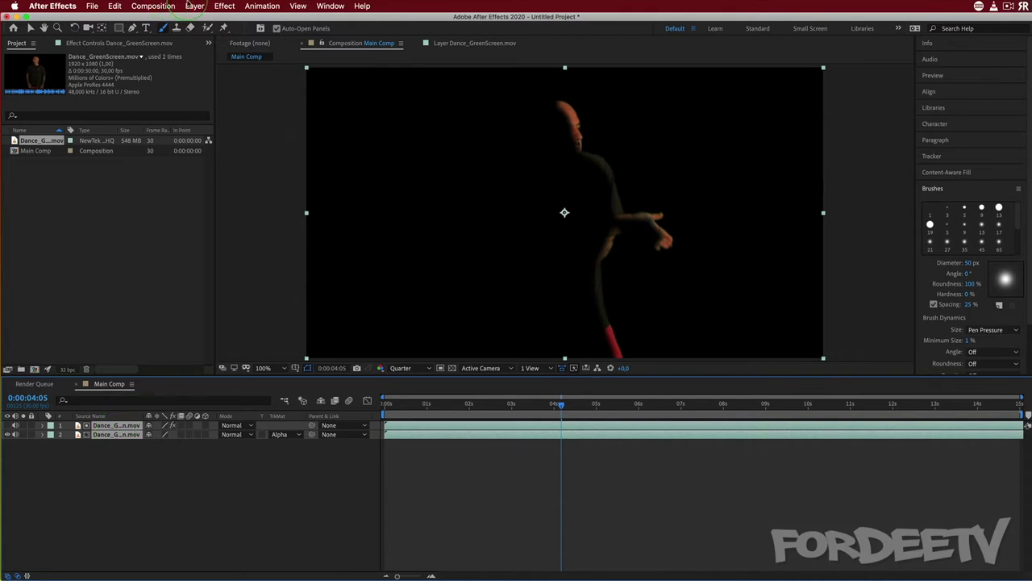
pyautogui.click(194, 6)
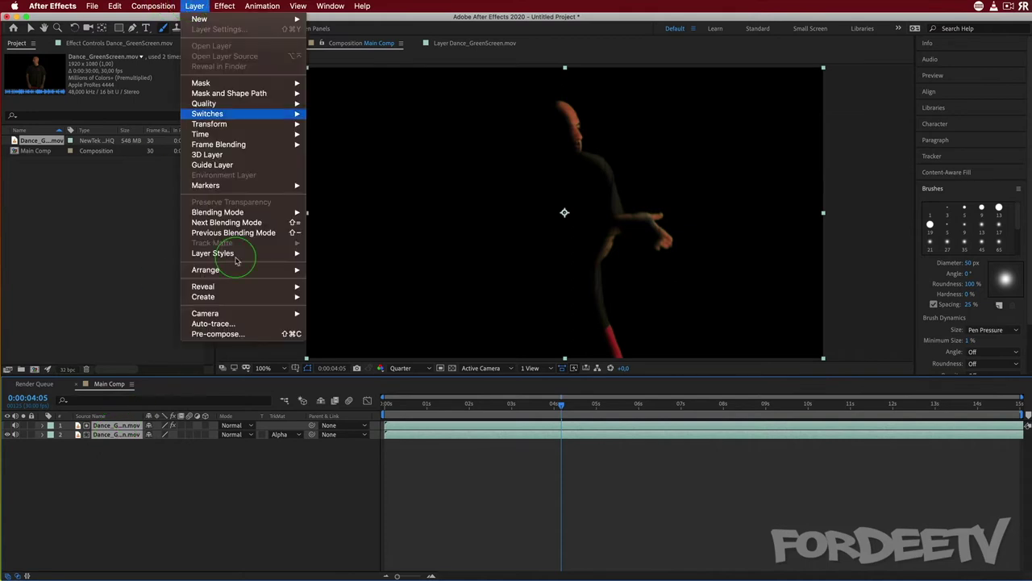
pyautogui.click(218, 334)
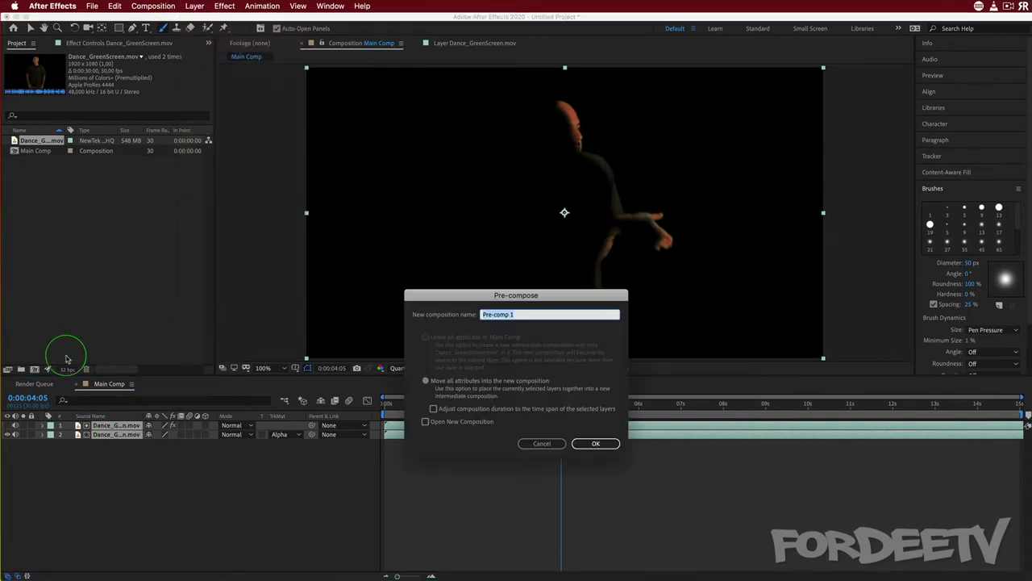
pyautogui.click(426, 381)
pyautogui.click(516, 315)
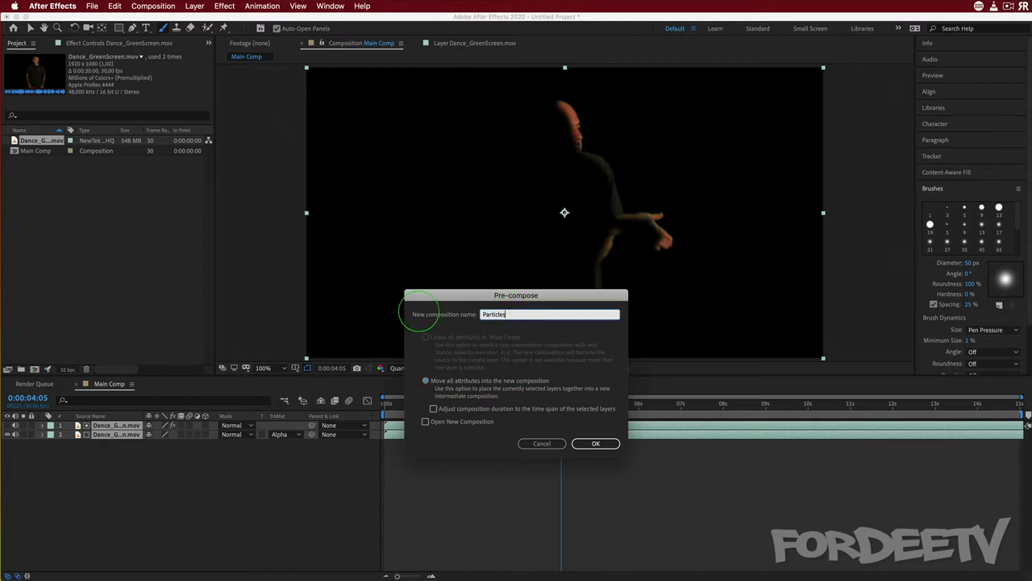
pyautogui.click(596, 443)
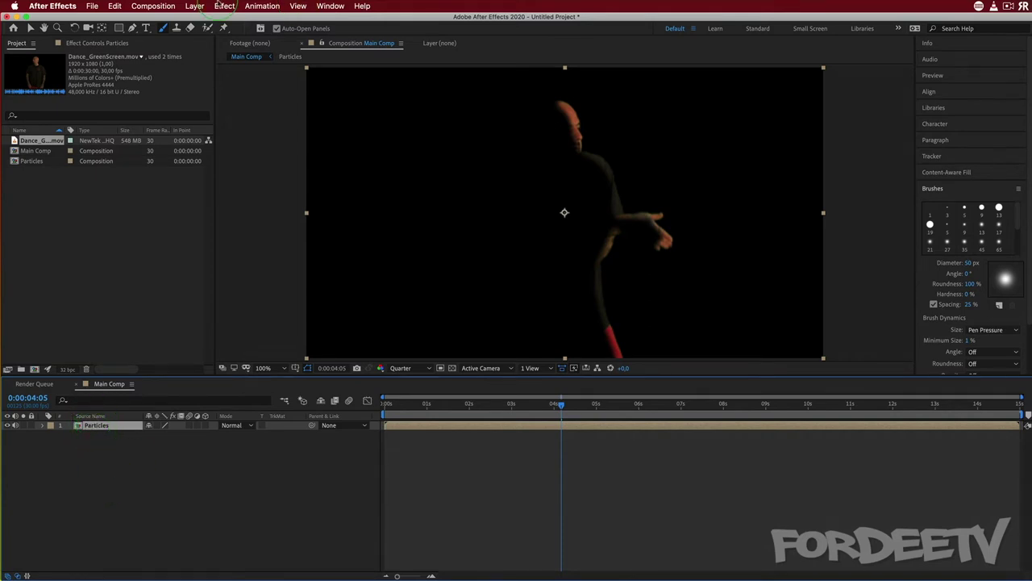
# Step: Create a black comp-size solid layer named Particular in Main Comp
pyautogui.click(195, 6)
pyautogui.moveTo(241, 21)
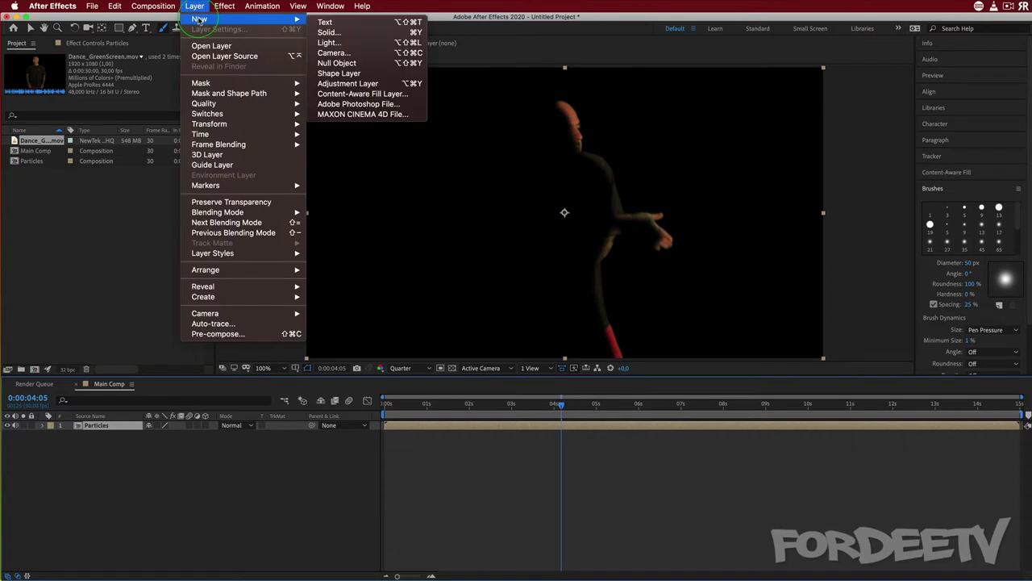
pyautogui.click(342, 30)
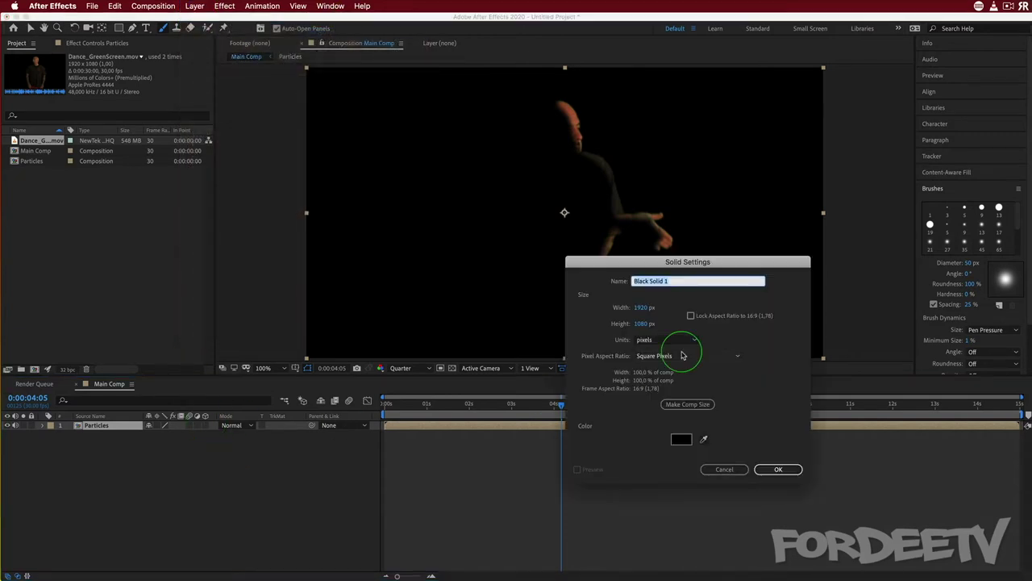
pyautogui.write('Particular')
pyautogui.click(681, 405)
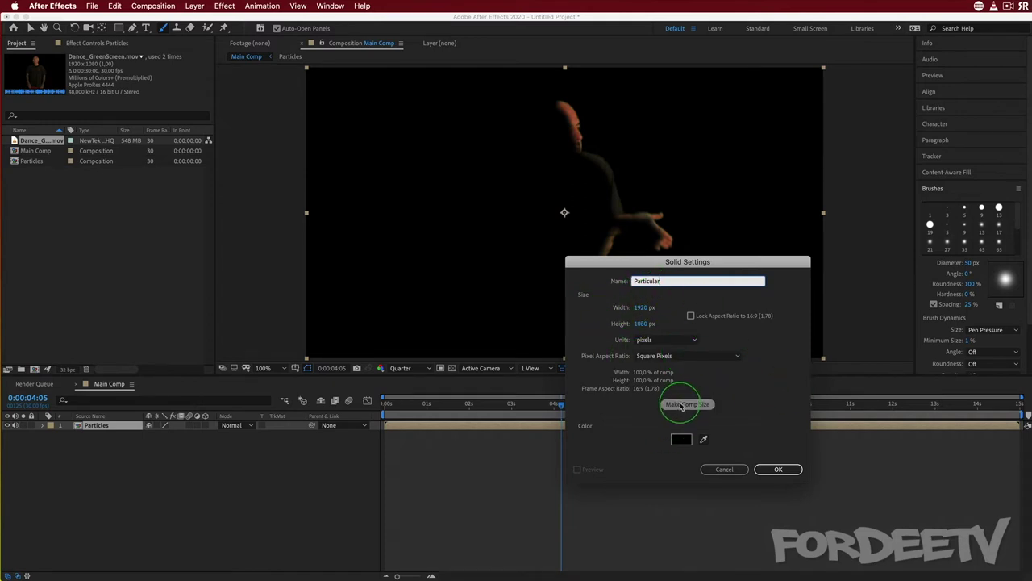
pyautogui.click(768, 470)
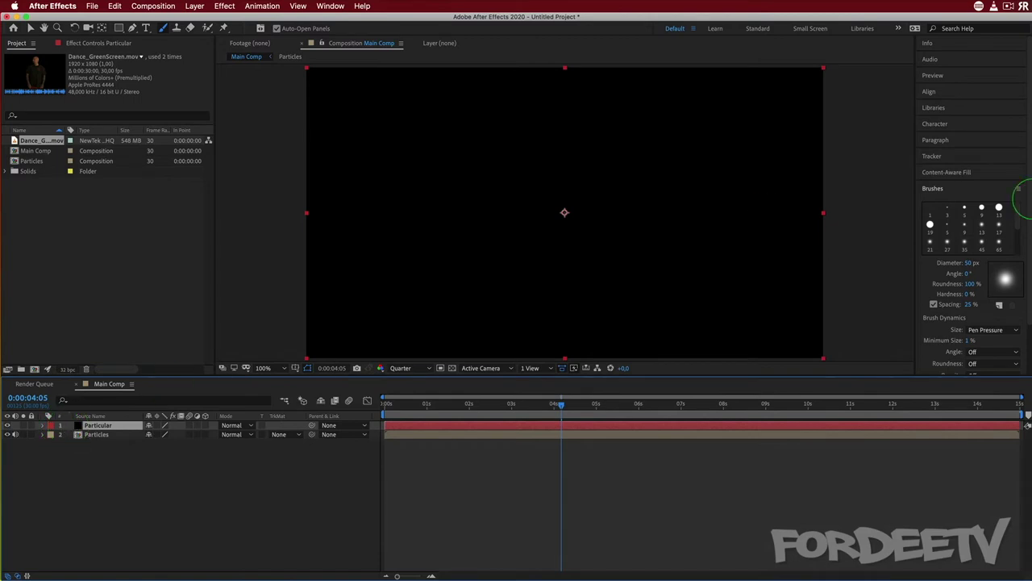
# Step: Search the effects for "parti" and apply RG Trapcode Particular to the Particular solid
pyautogui.click(930, 190)
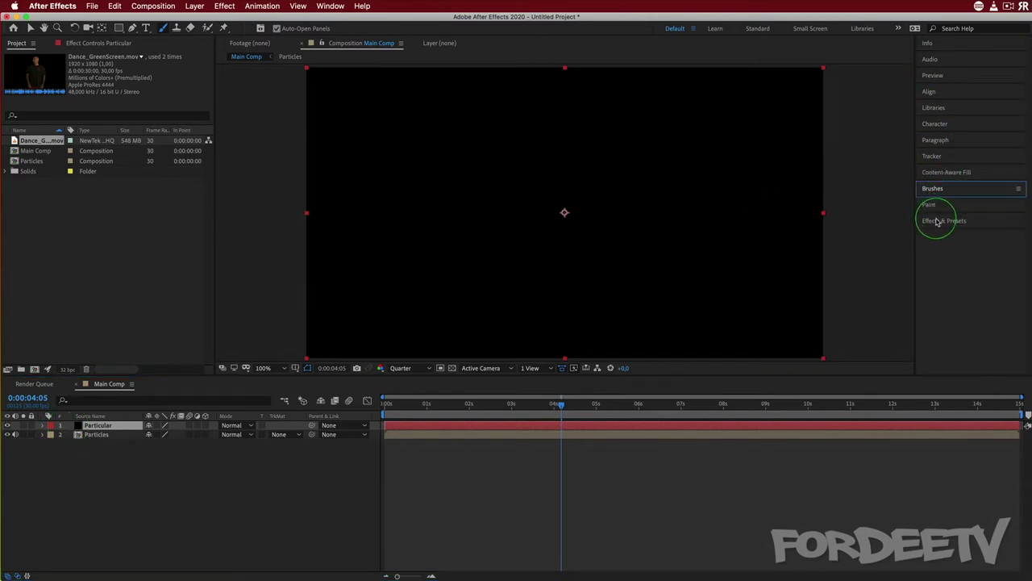
pyautogui.click(937, 222)
pyautogui.doubleClick(951, 234)
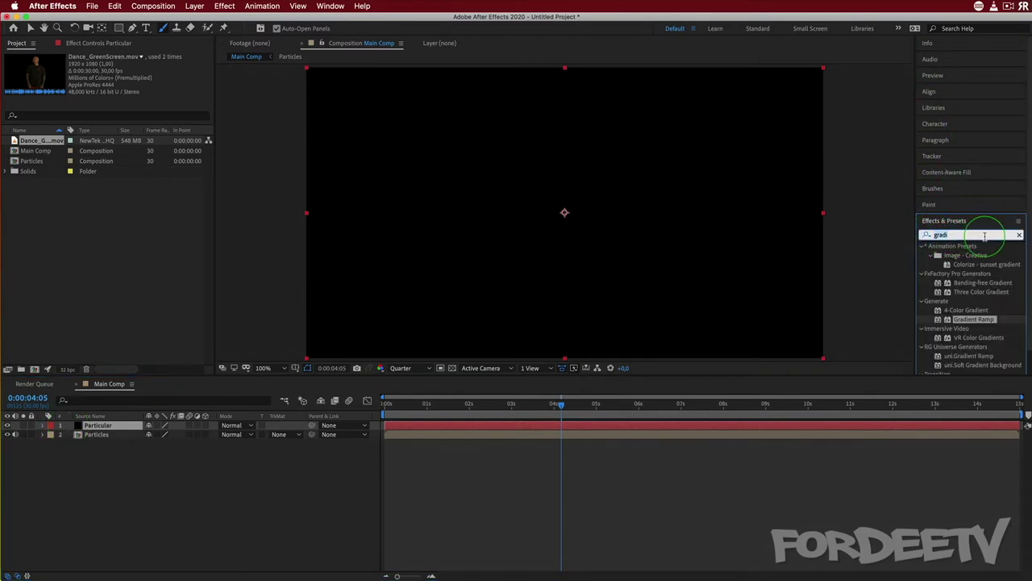
pyautogui.write('parti')
pyautogui.moveTo(959, 275); pyautogui.dragTo(105, 428)
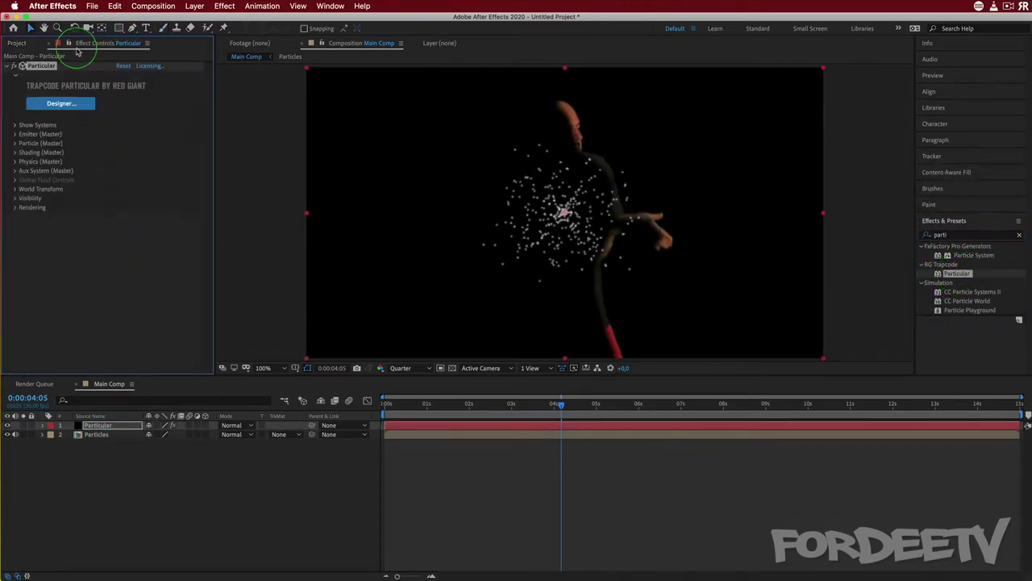
# Step: Set the Emitter Type in Particular's Emitter (Master) settings to Layer
pyautogui.click(54, 104)
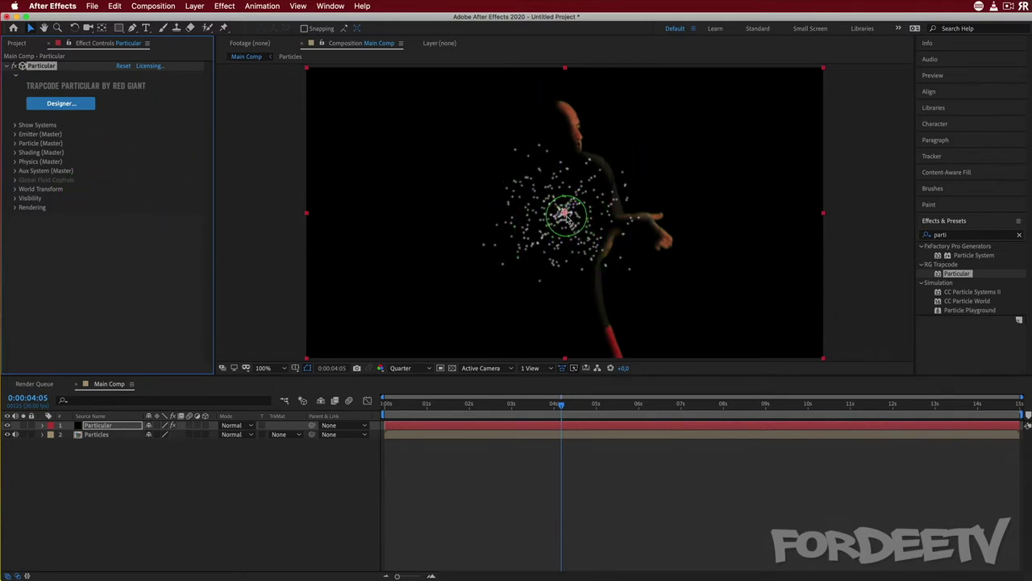
pyautogui.click(15, 135)
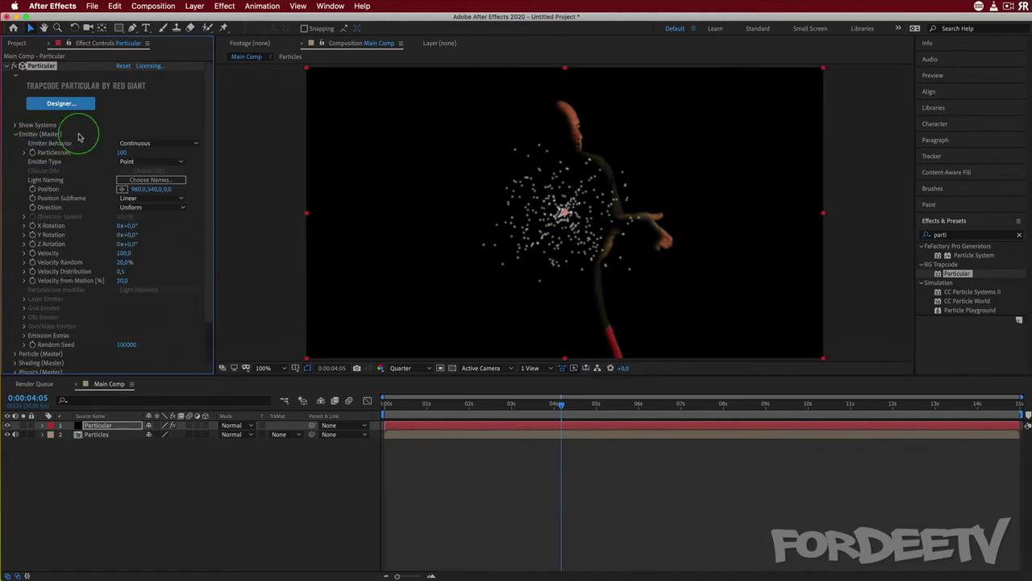
pyautogui.click(125, 162)
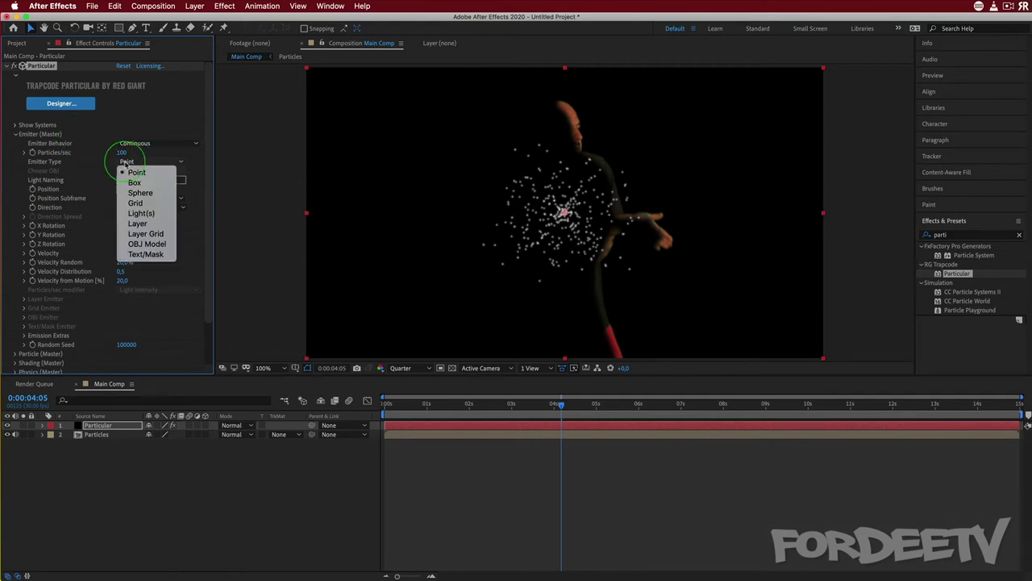
pyautogui.click(134, 224)
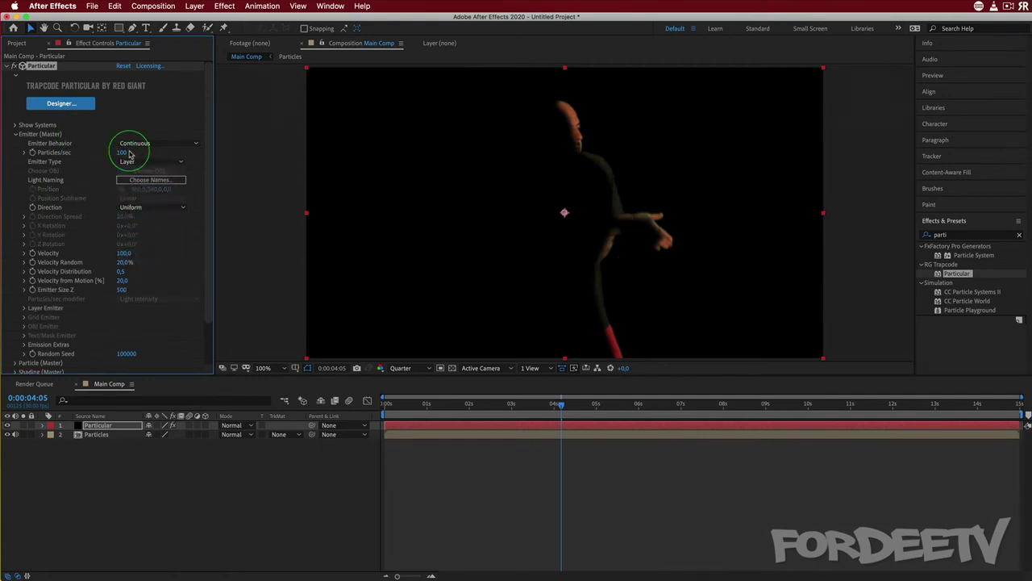
# Step: Make the Particles layer 3D and assign it as the source layer of Particular's Layer Emitter
pyautogui.click(24, 311)
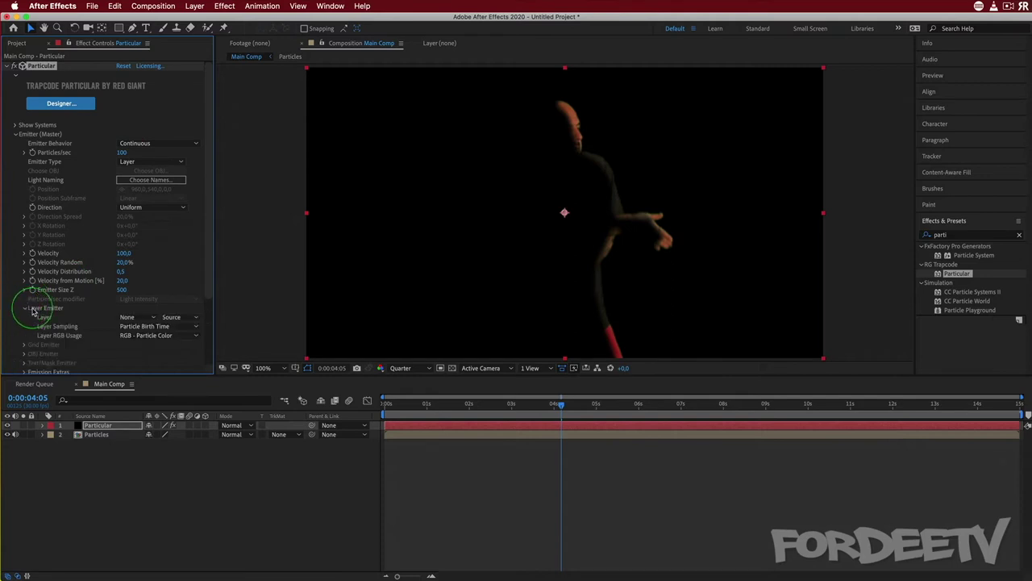
pyautogui.click(129, 317)
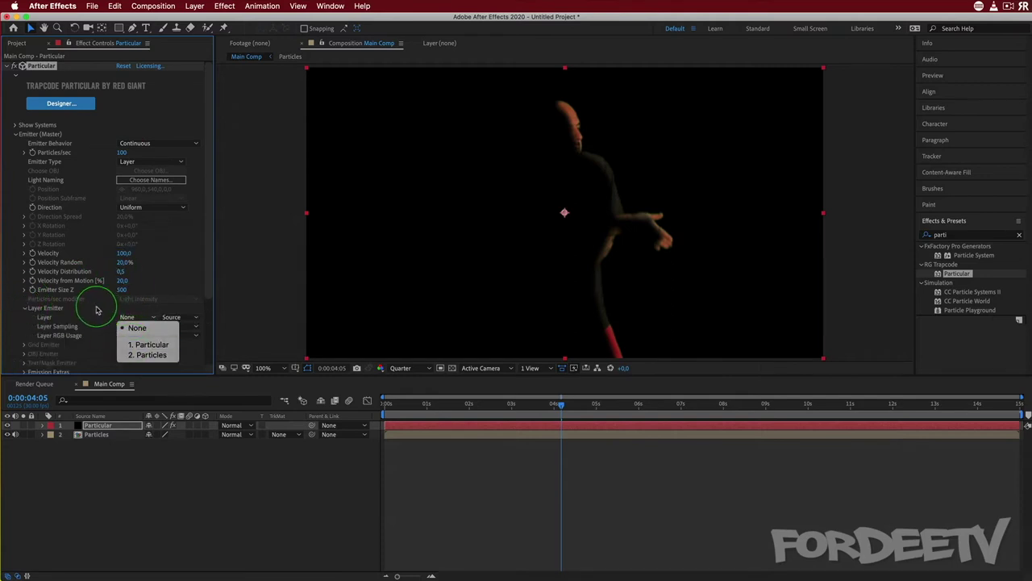
pyautogui.click(96, 322)
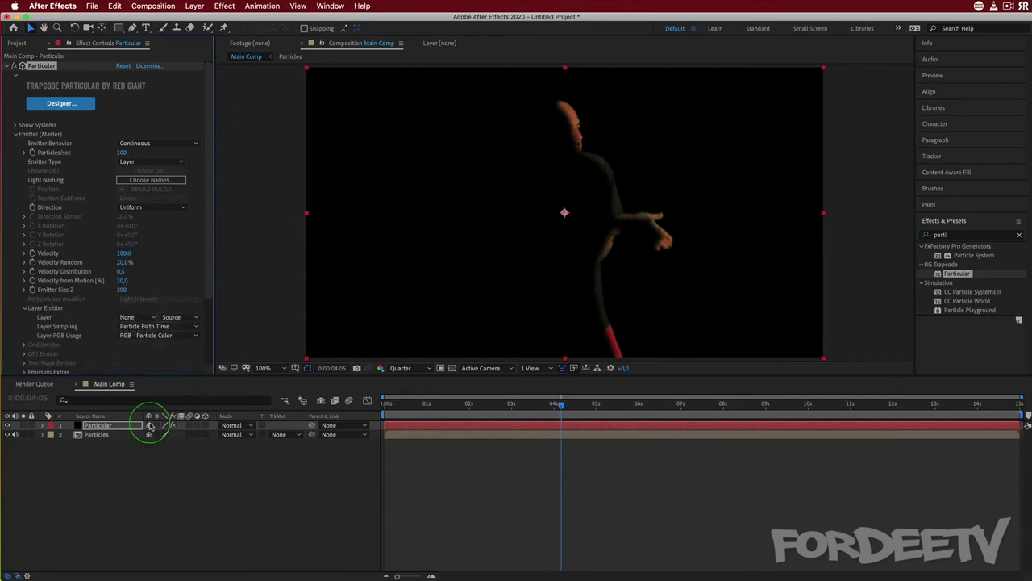
pyautogui.click(205, 434)
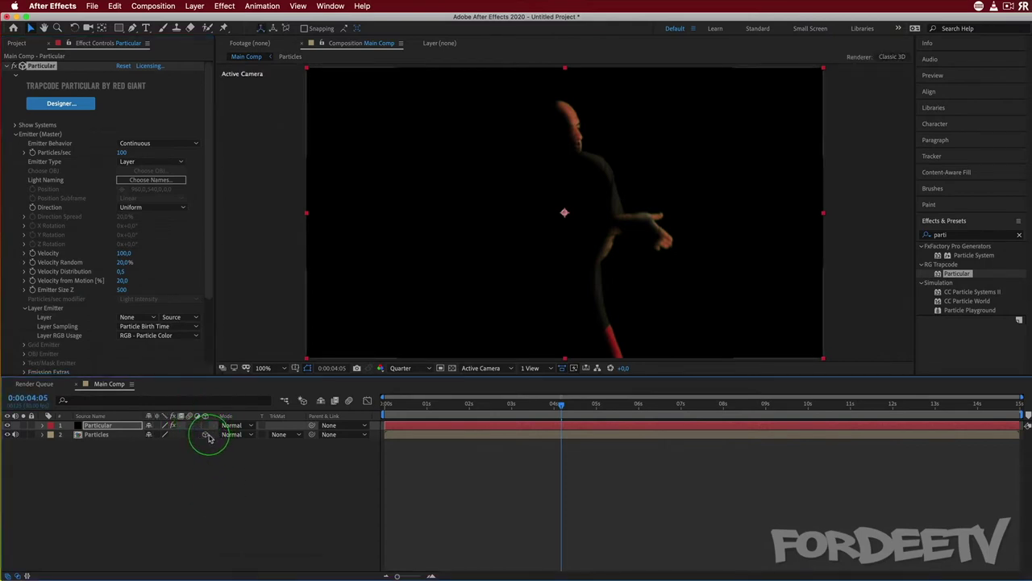
pyautogui.click(130, 316)
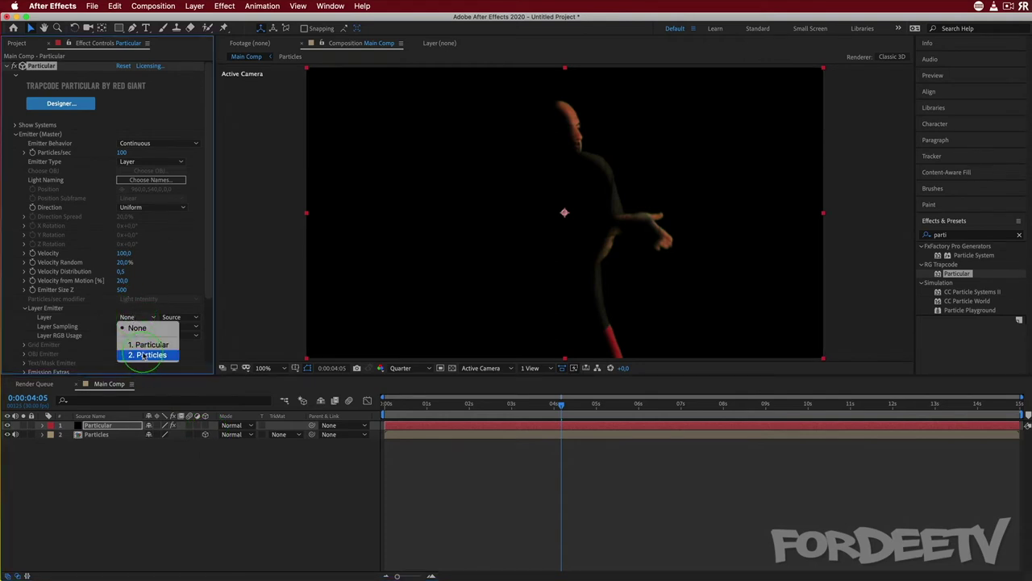
pyautogui.click(146, 355)
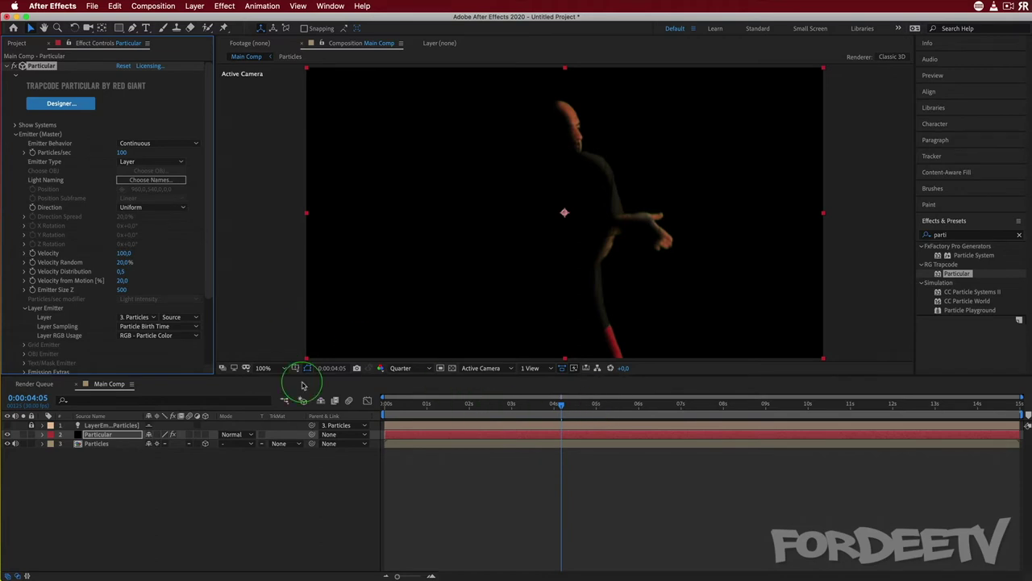
# Step: Go to 0:00:05:08 and set the emitter's Particles/sec to 500000
pyautogui.moveTo(562, 406); pyautogui.dragTo(607, 404)
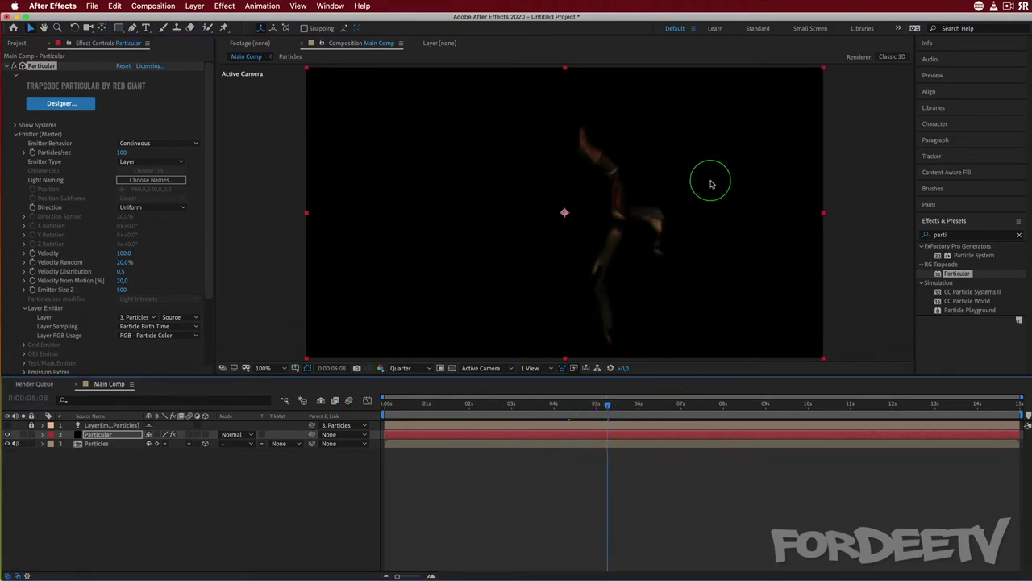
pyautogui.click(121, 152)
pyautogui.write('500000')
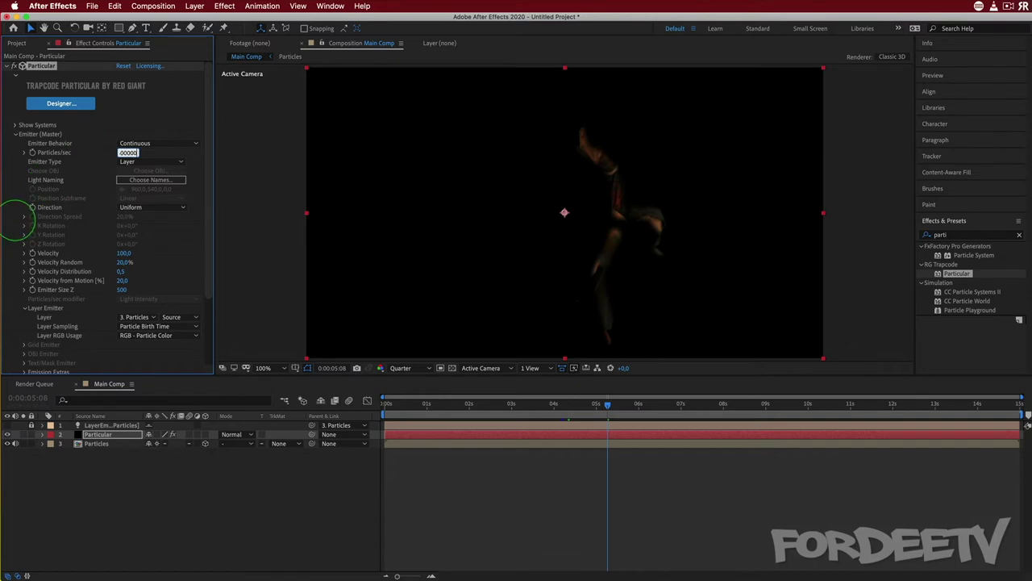
pyautogui.press('Return')
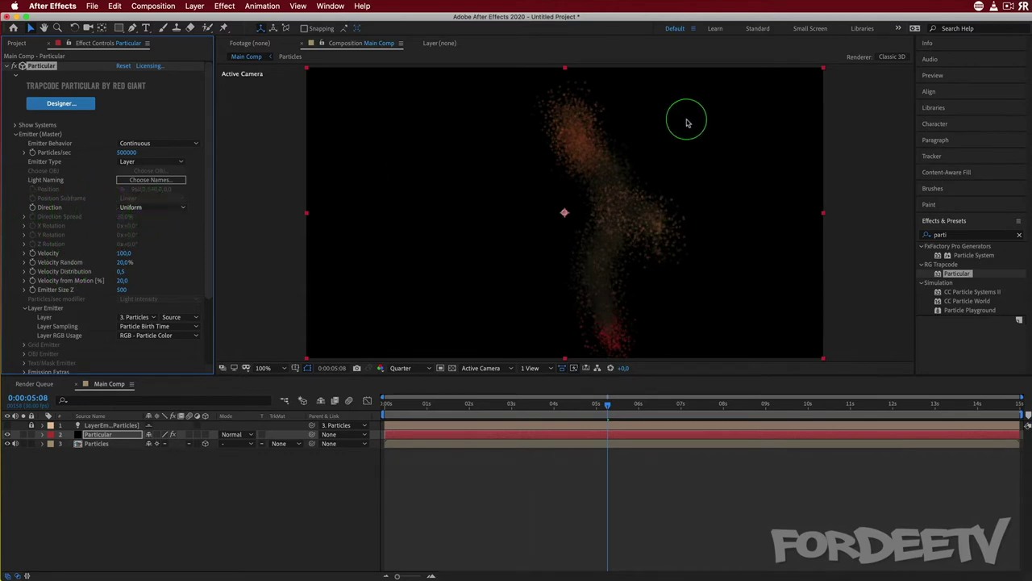
# Step: Set the emitter's Direction to Directional and its Velocity to 120
pyautogui.click(134, 212)
pyautogui.click(138, 225)
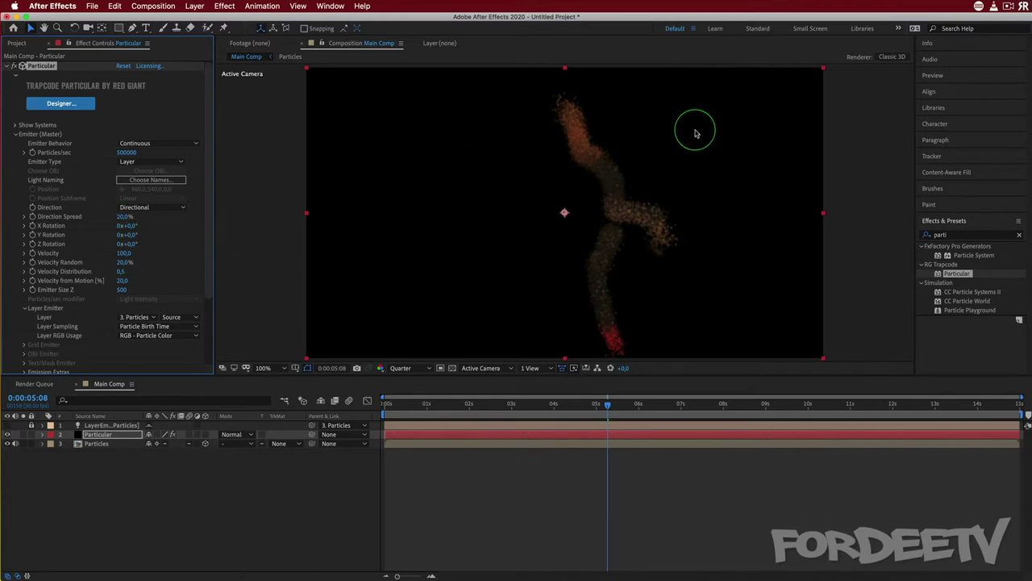
pyautogui.click(123, 254)
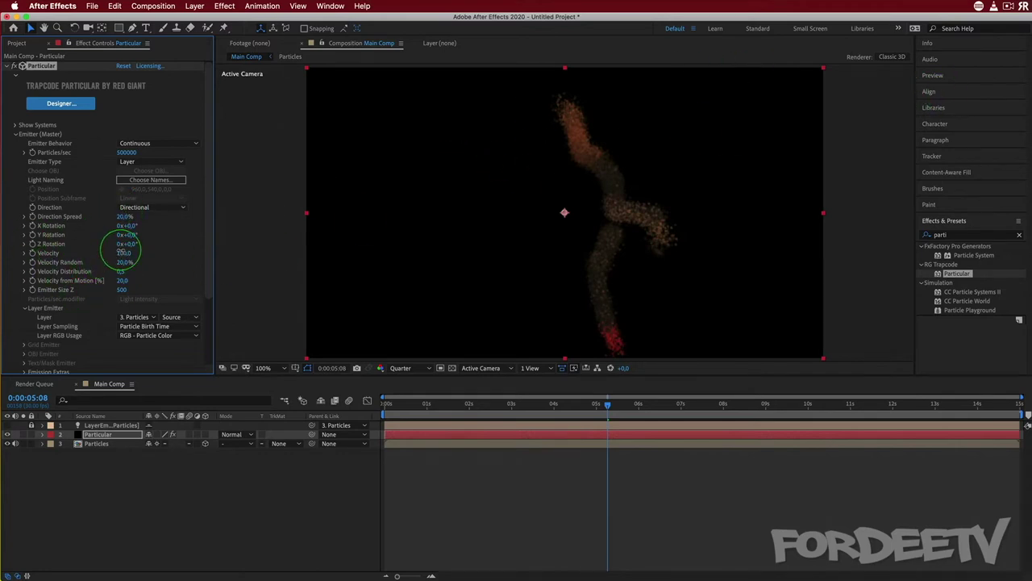
pyautogui.press('Return')
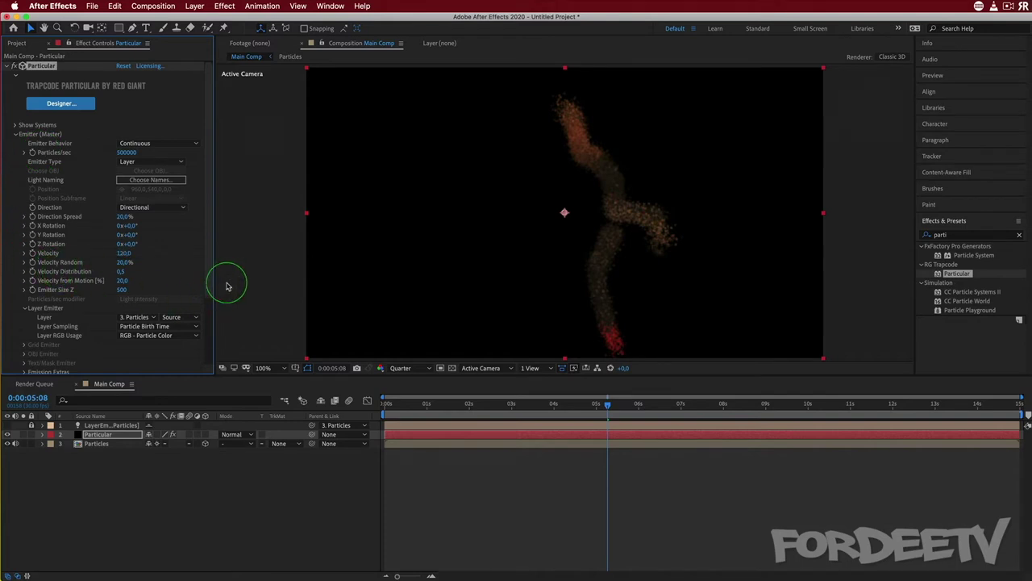
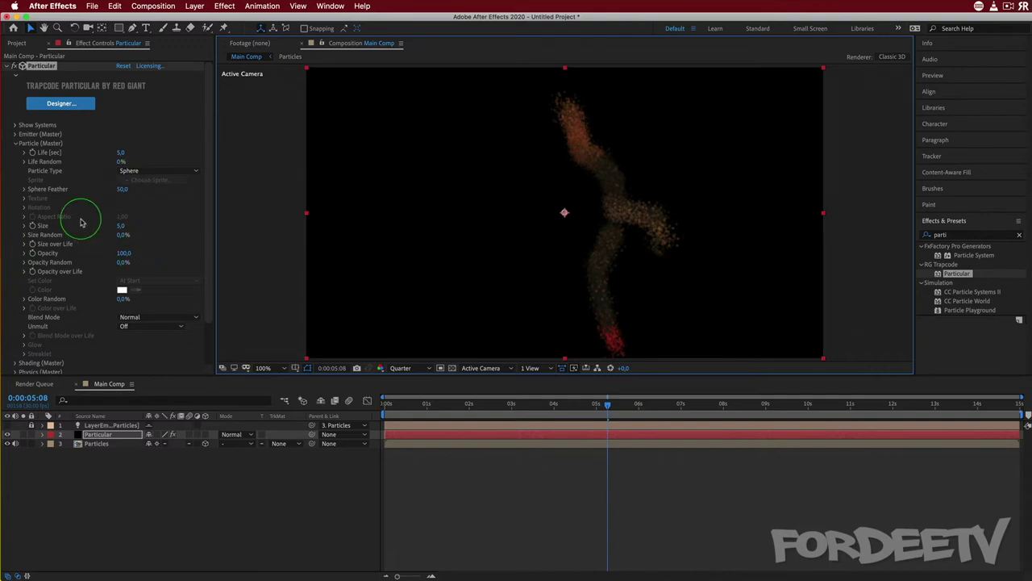
# Step: Set the particle Size to 2 and the Particle Type to Cloudlet
pyautogui.click(121, 226)
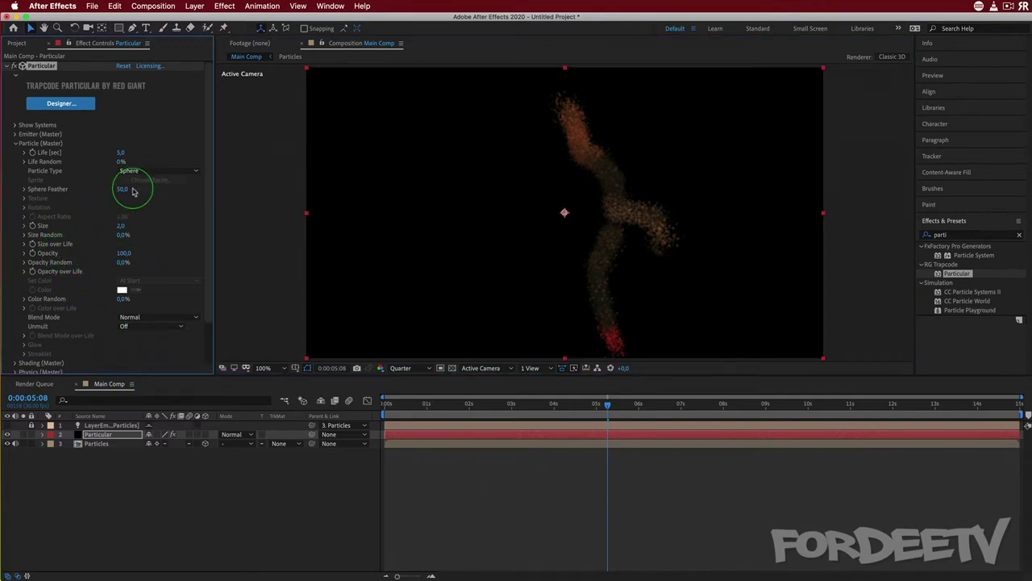
pyautogui.click(156, 171)
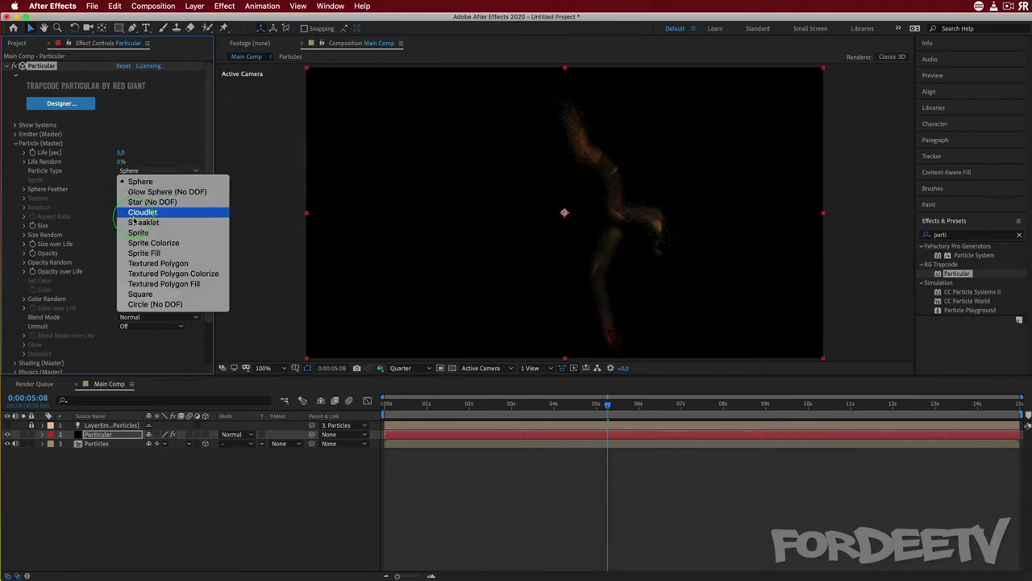
pyautogui.click(133, 213)
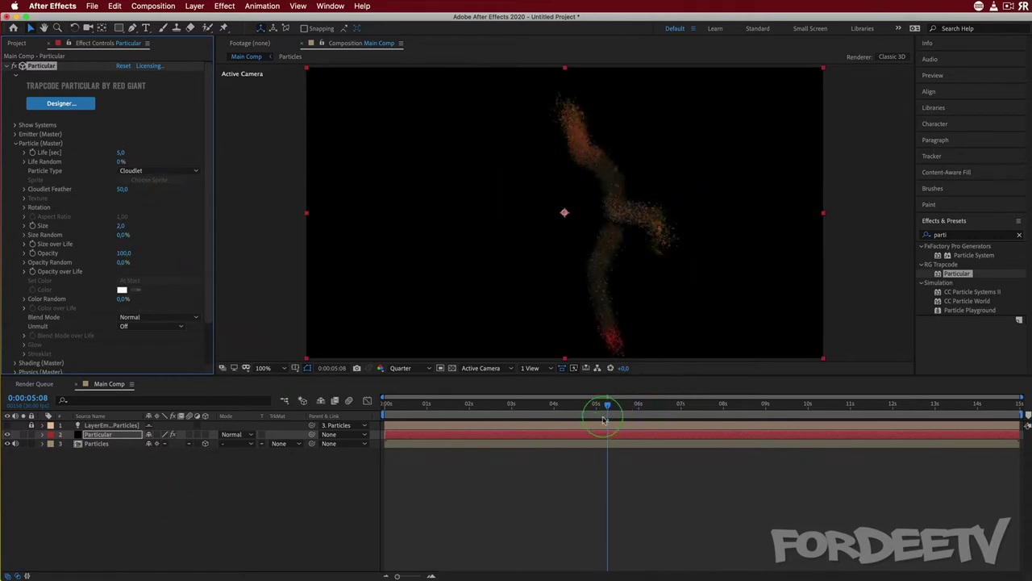
# Step: Go to 0:00:05:24 and set the emitter's Velocity to 400 and Y Rotation to 90°
pyautogui.moveTo(608, 408); pyautogui.dragTo(632, 408)
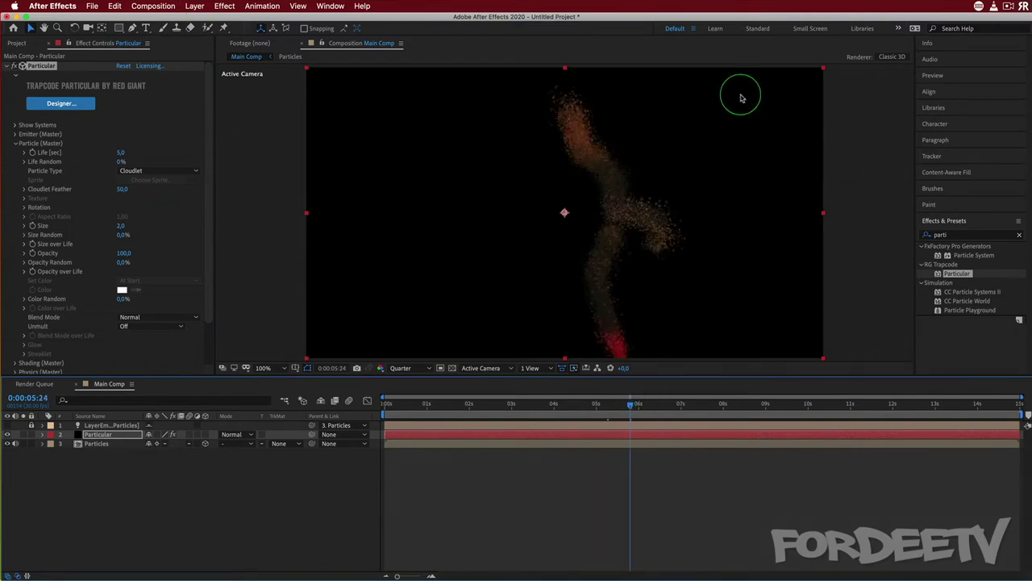
pyautogui.click(14, 134)
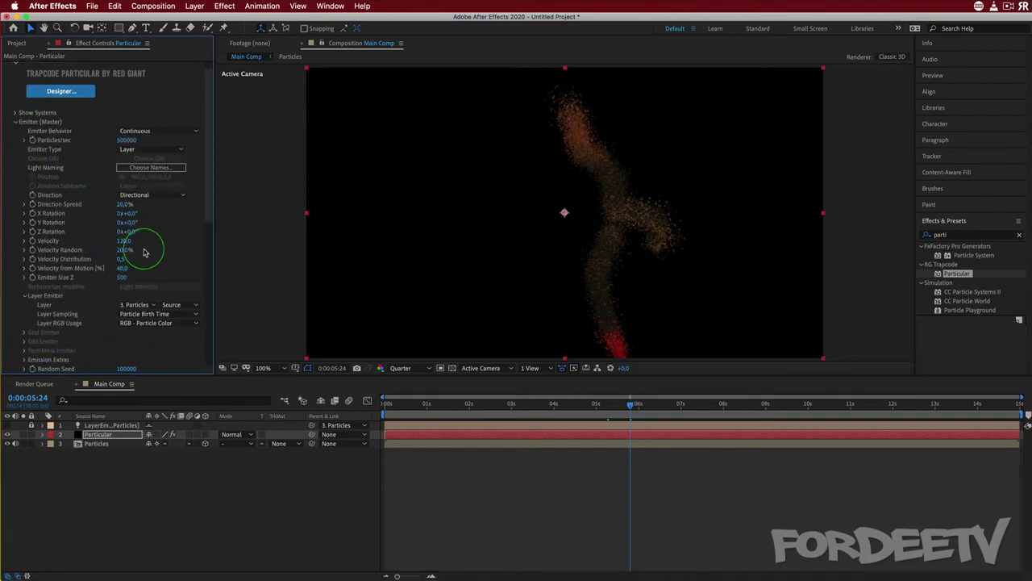
pyautogui.click(125, 240)
pyautogui.write('400')
pyautogui.click(129, 399)
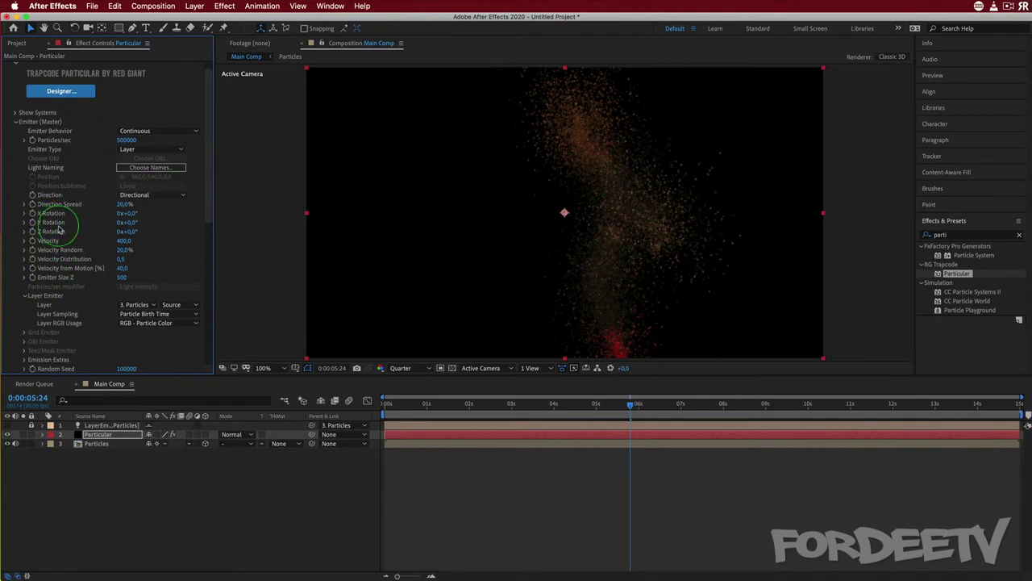
pyautogui.click(131, 221)
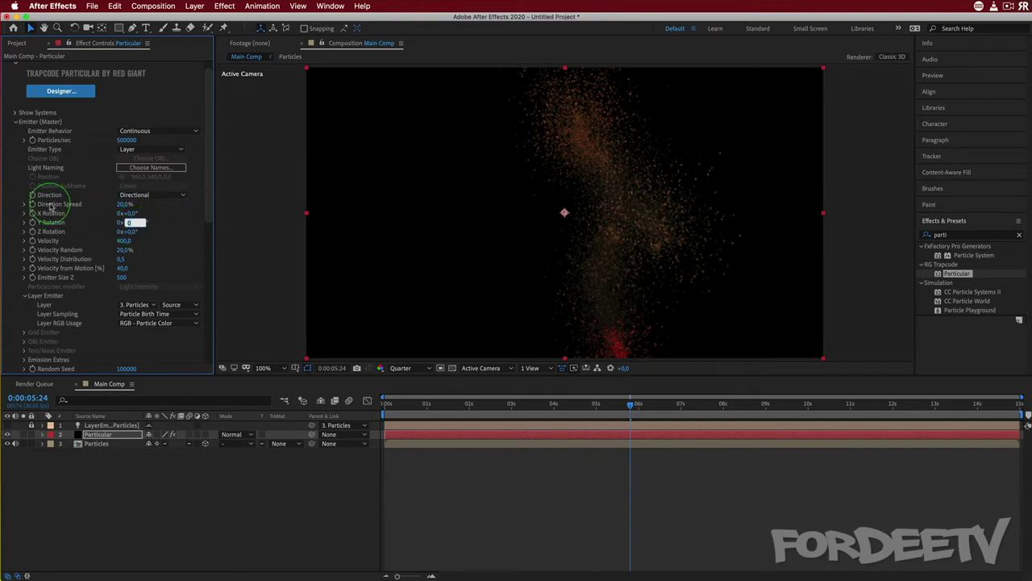
pyautogui.press('Return')
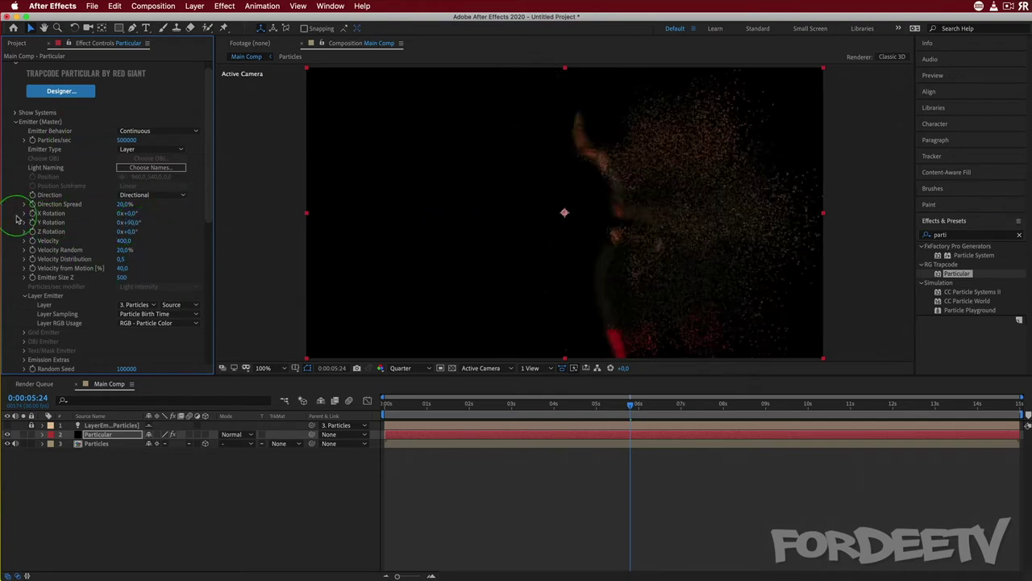
# Step: Reduce the emitter's Velocity to 120, and further to 100
pyautogui.click(122, 240)
pyautogui.write('120')
pyautogui.press('Return')
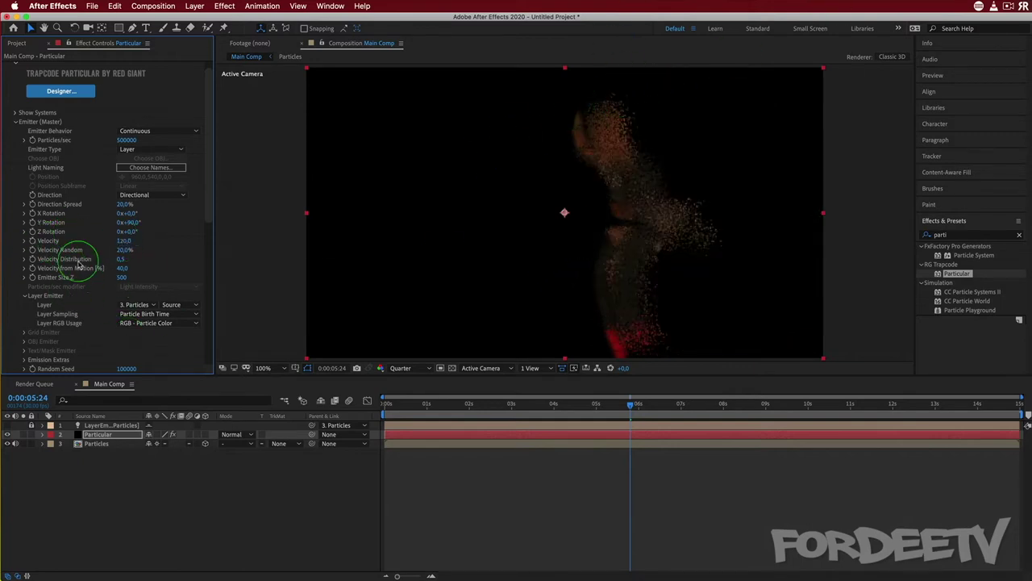
pyautogui.click(125, 241)
pyautogui.write('100')
pyautogui.press('Return')
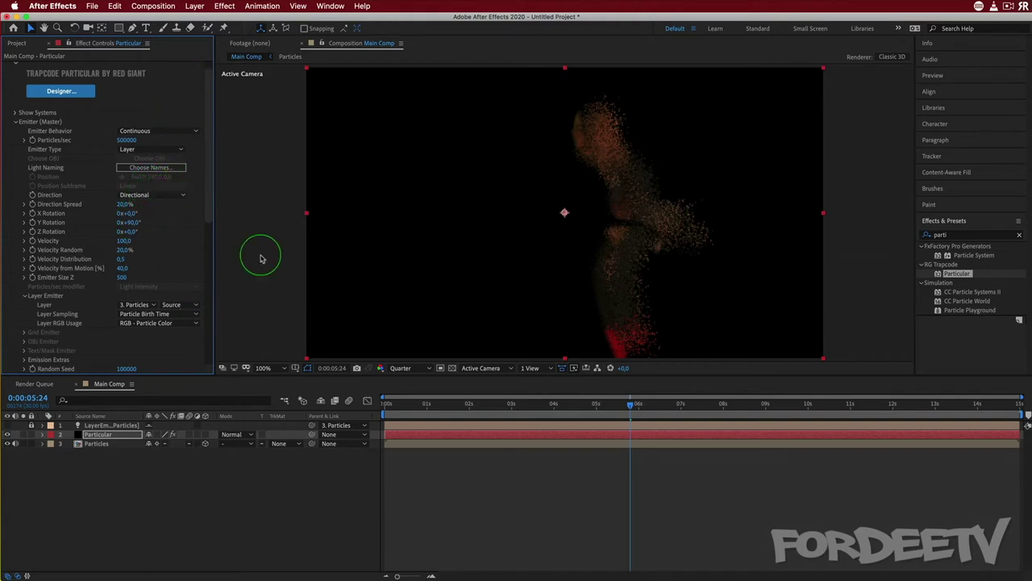
# Step: Apply the straight descending preset to the particles' Size over Life and add curve points that bend the falloff downward
pyautogui.scroll(-10, 143, 214)
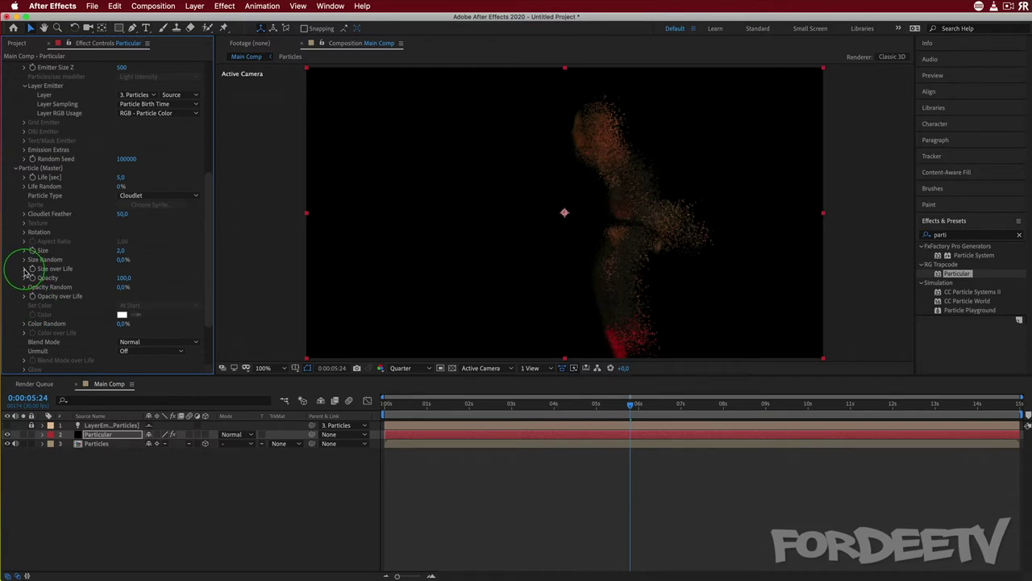
pyautogui.click(24, 269)
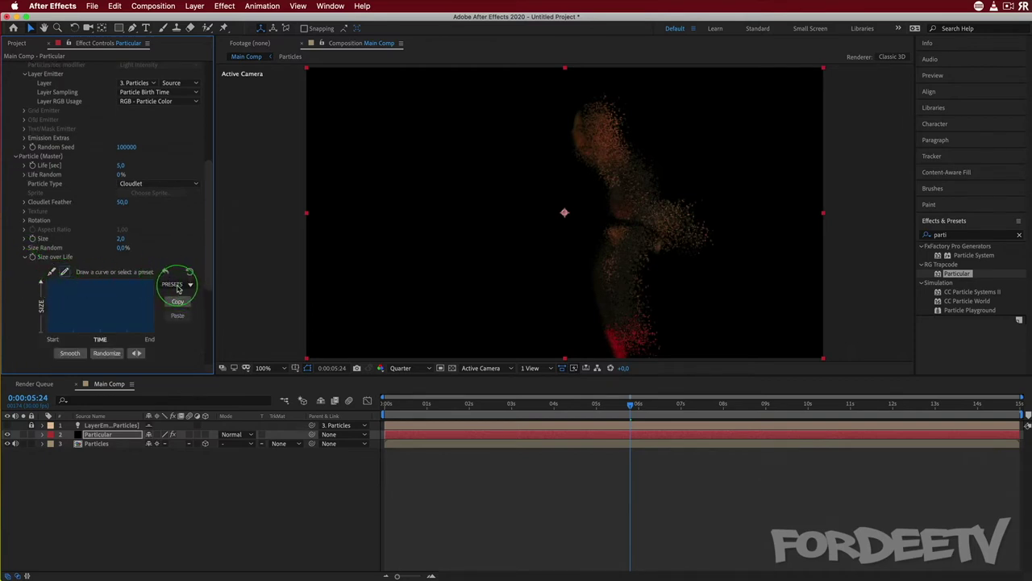
pyautogui.moveTo(216, 288)
pyautogui.mouseDown()
pyautogui.moveTo(153, 286)
pyautogui.moveTo(247, 299)
pyautogui.moveTo(208, 312)
pyautogui.moveTo(215, 304)
pyautogui.mouseUp()
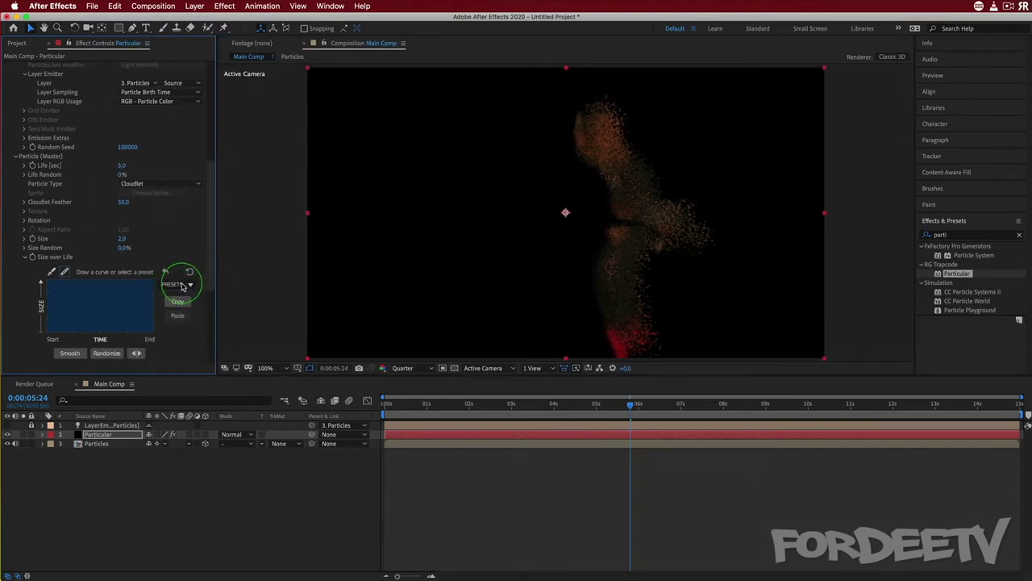
pyautogui.click(187, 286)
pyautogui.click(172, 296)
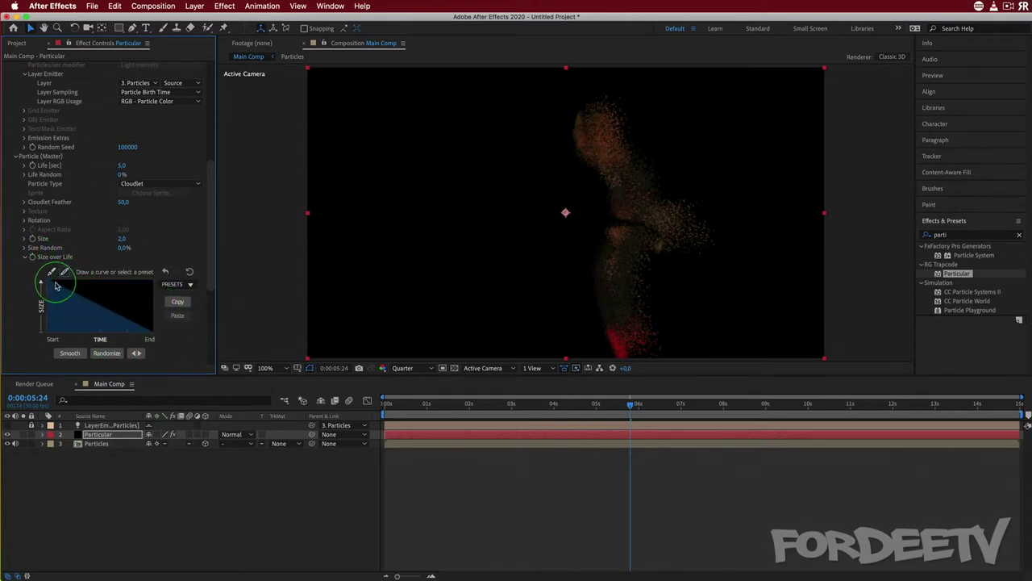
pyautogui.moveTo(92, 307)
pyautogui.mouseDown()
pyautogui.moveTo(83, 299)
pyautogui.moveTo(120, 320)
pyautogui.mouseUp()
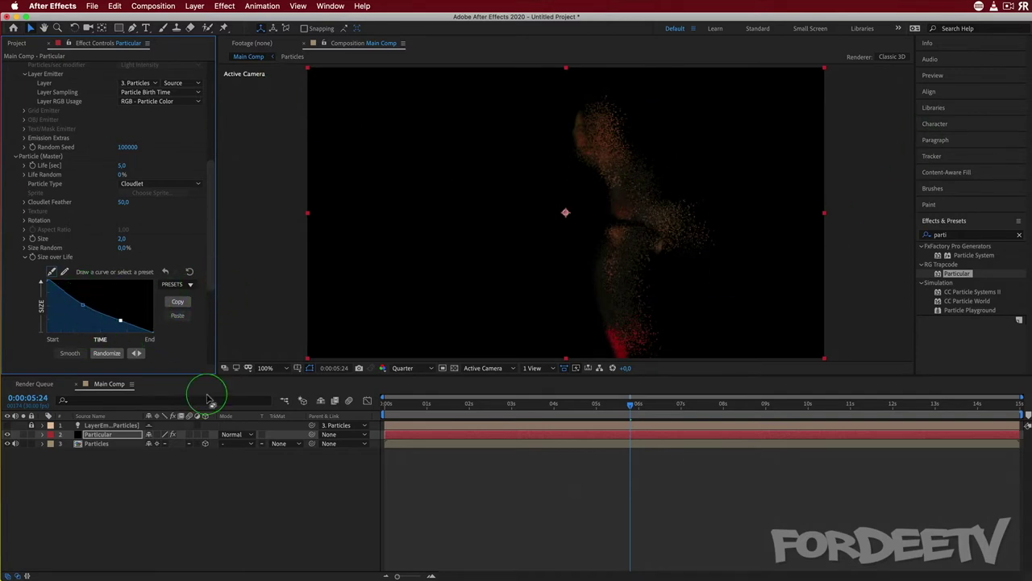
pyautogui.scroll(10, 105, 139)
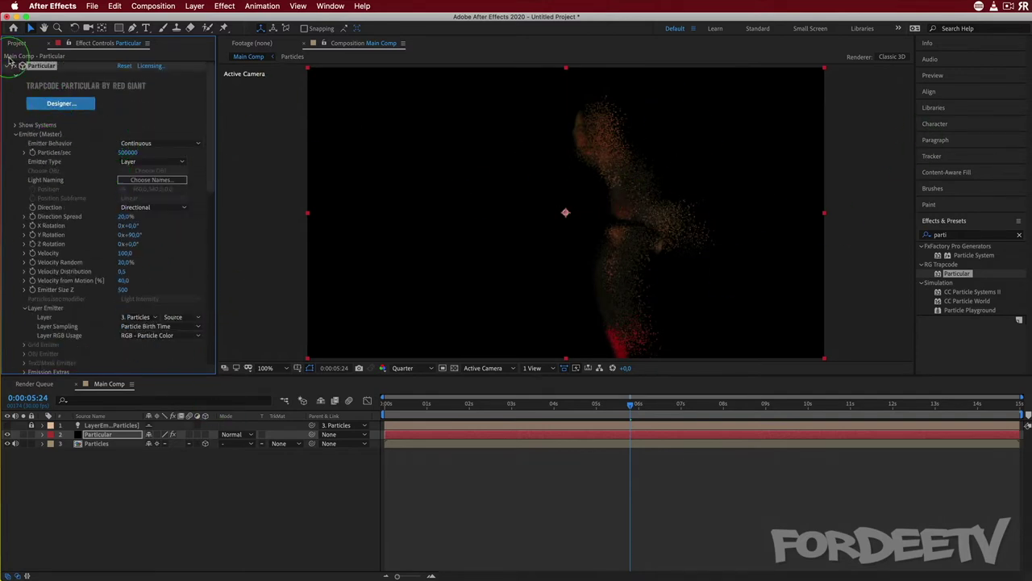
pyautogui.click(8, 67)
pyautogui.click(8, 67)
pyautogui.click(138, 476)
pyautogui.rightClick(145, 477)
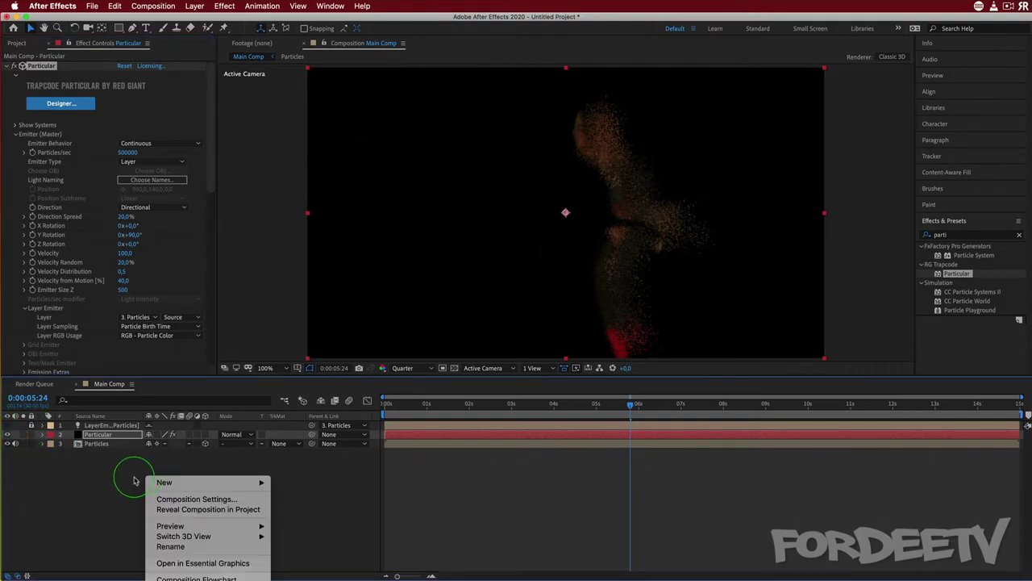
pyautogui.click(73, 484)
# Step: Add Dance_GreenScreen.mov as the lowest layer of Main Comp and find where the particles begin, around 0:00:04:08
pyautogui.click(18, 44)
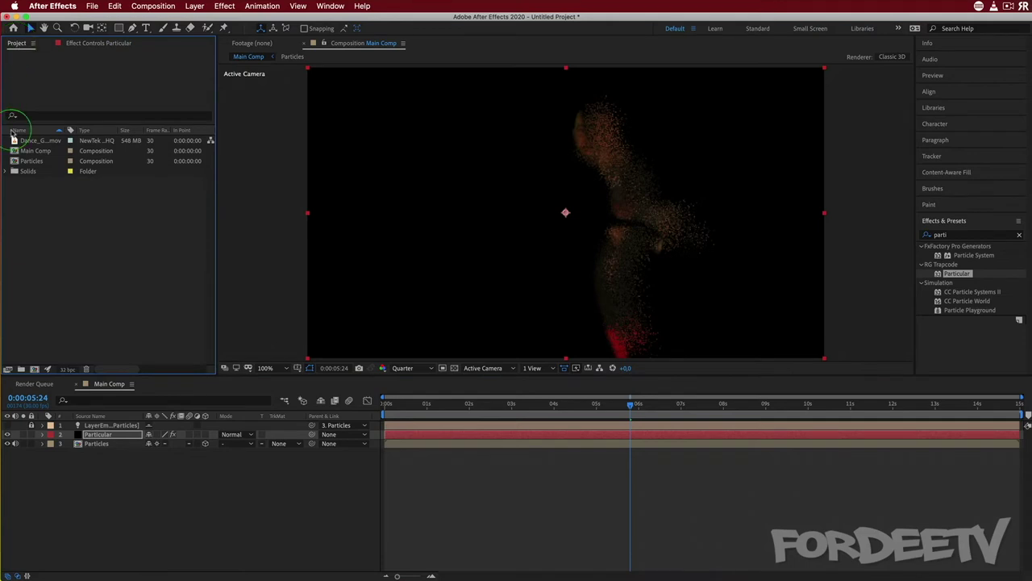
pyautogui.moveTo(14, 144); pyautogui.dragTo(528, 471)
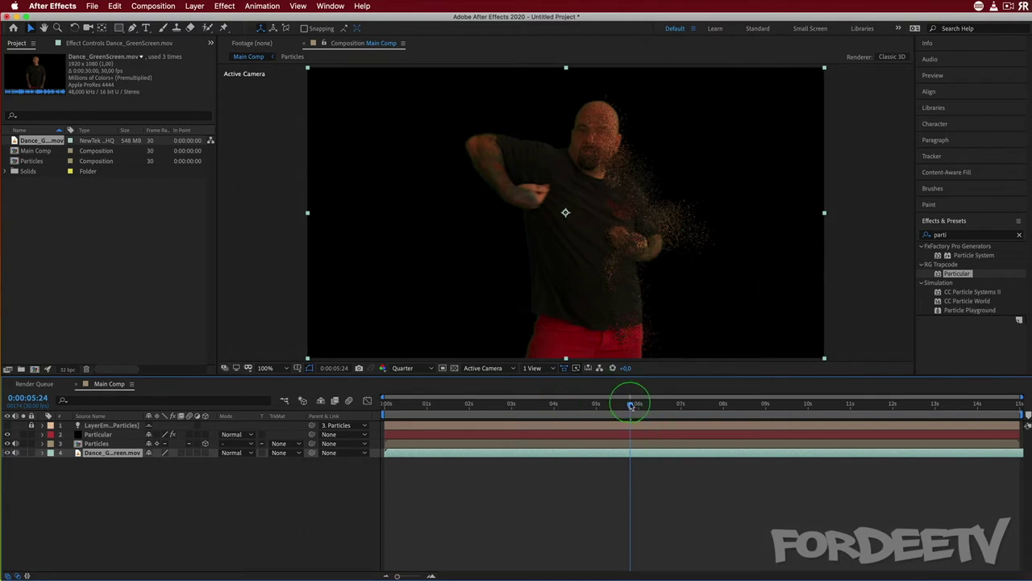
pyautogui.moveTo(631, 409); pyautogui.dragTo(575, 402)
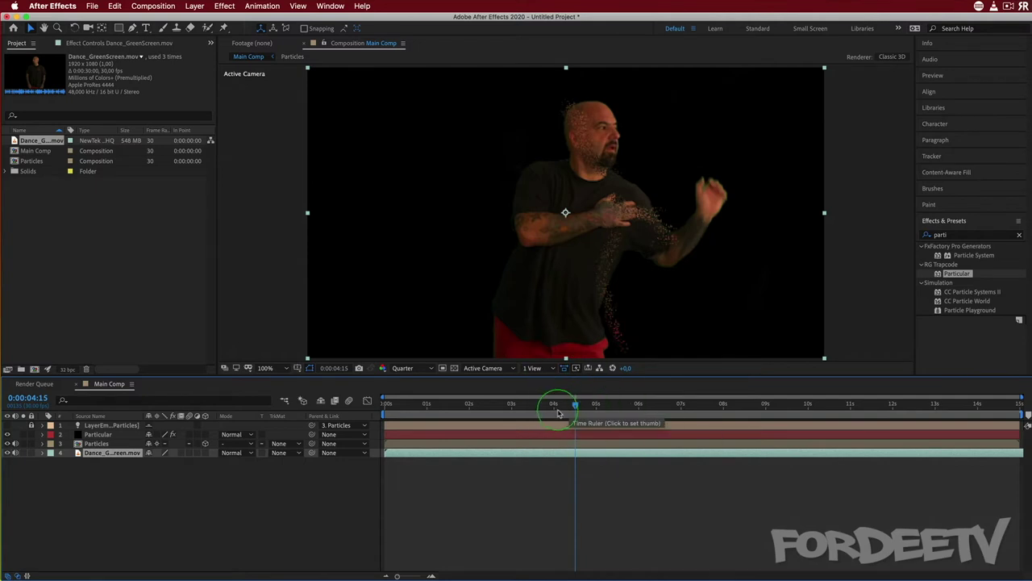
pyautogui.moveTo(576, 405); pyautogui.dragTo(561, 406)
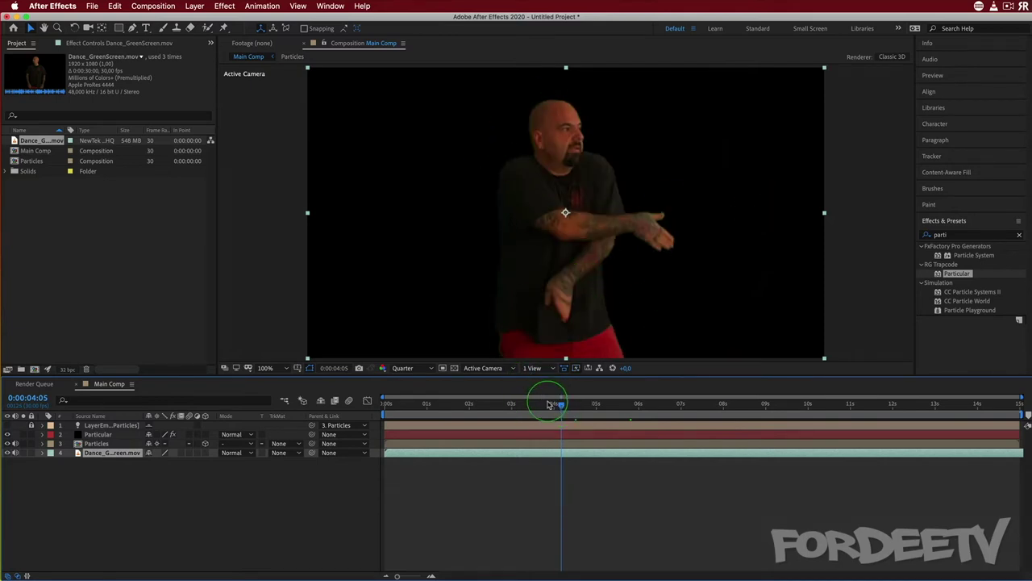
pyautogui.moveTo(564, 410); pyautogui.dragTo(565, 408)
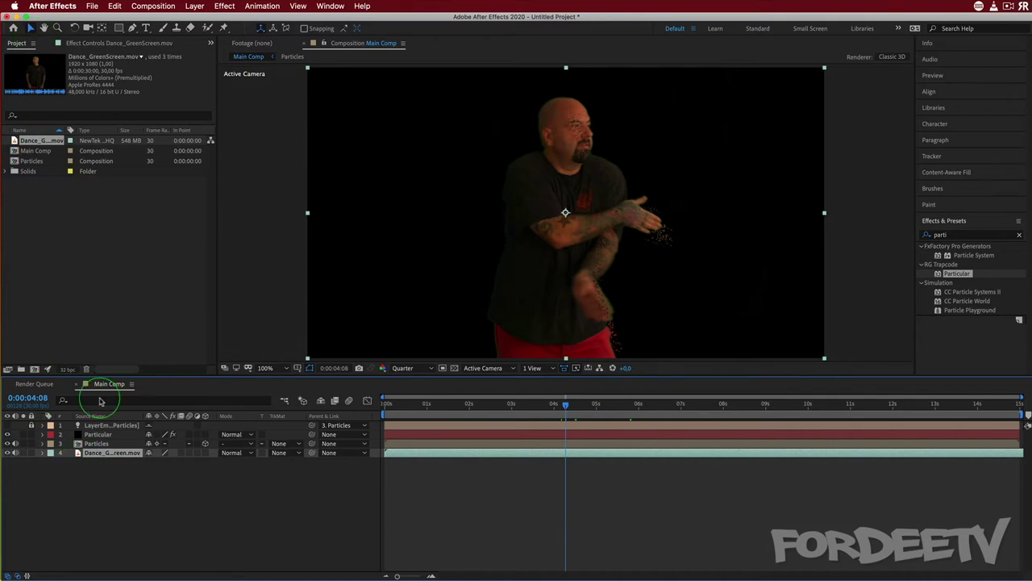
# Step: Reveal the Emission Extras of the Particular layer's master emitter, with the master particle settings collapsed
pyautogui.click(91, 435)
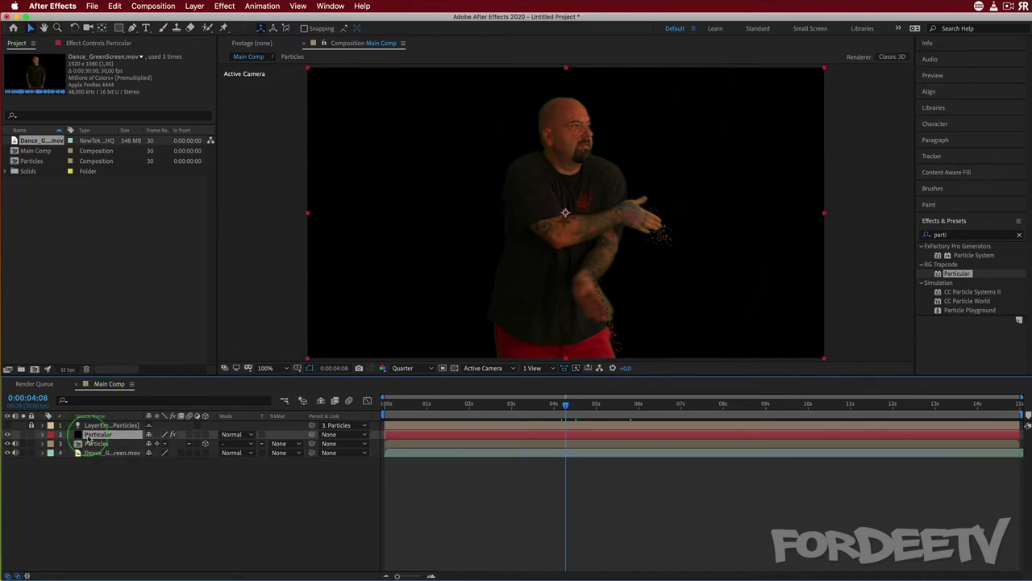
pyautogui.click(79, 43)
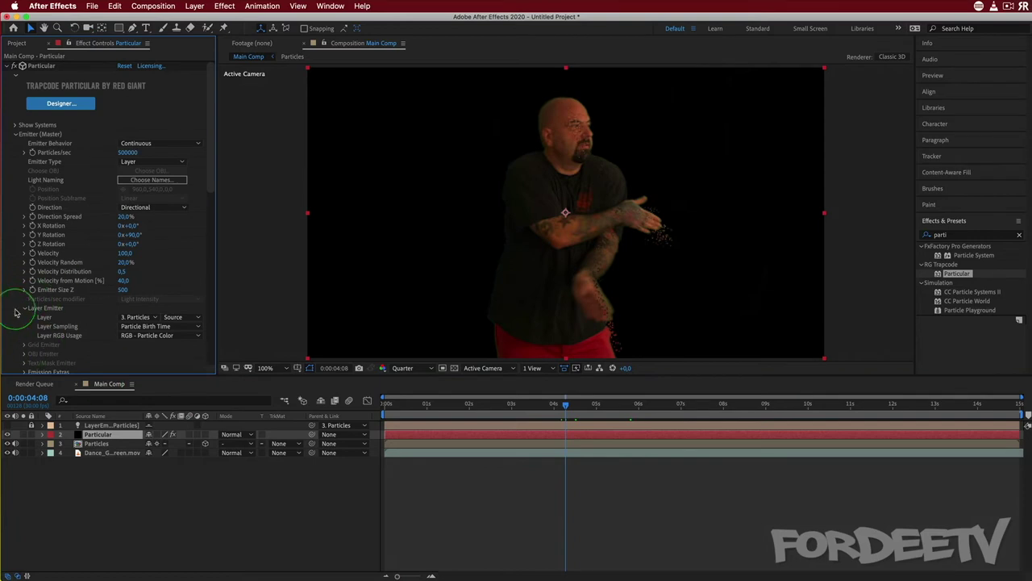
pyautogui.scroll(-7, 32, 307)
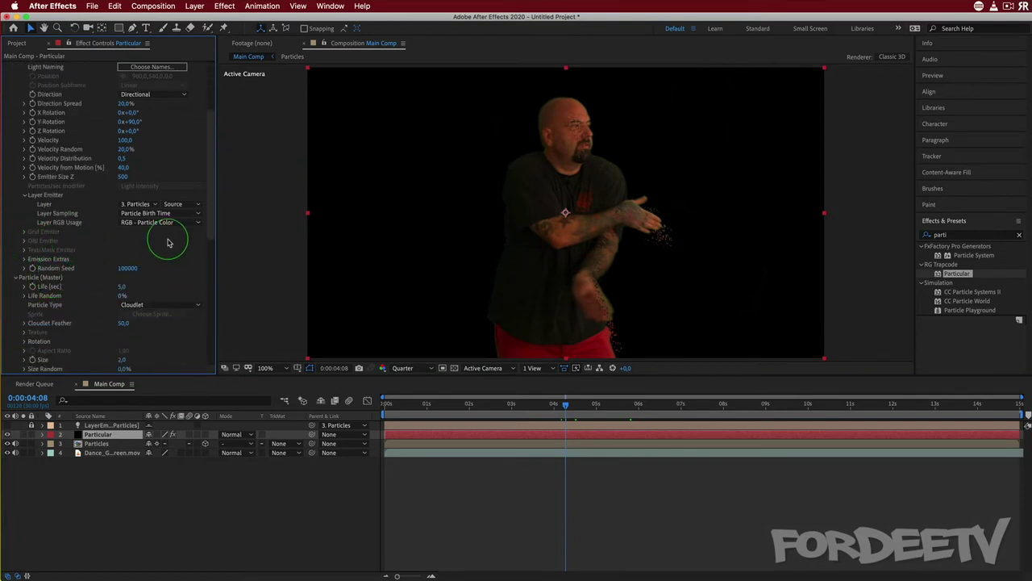
pyautogui.scroll(7, 33, 137)
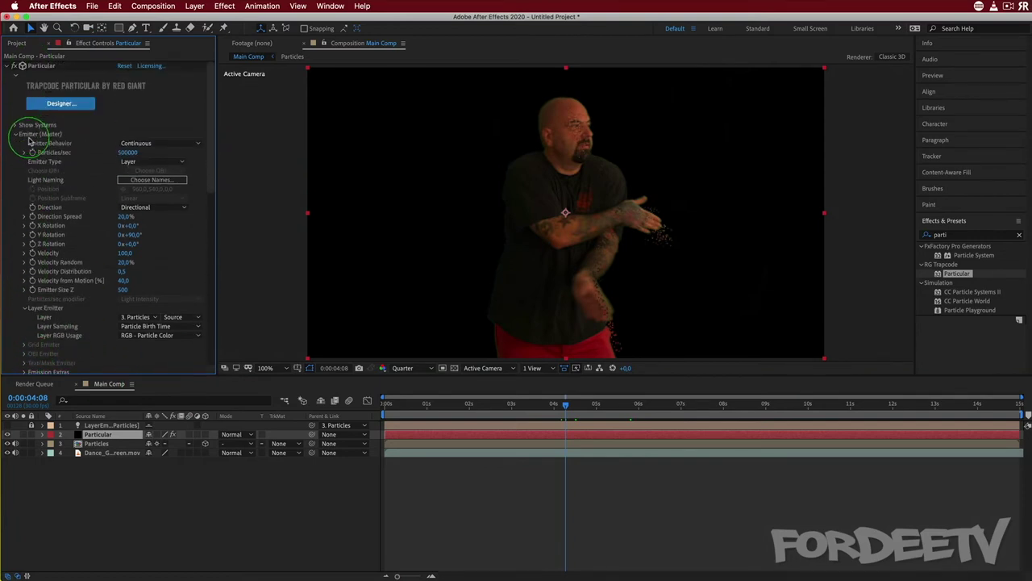
pyautogui.click(15, 134)
pyautogui.scroll(-8, 67, 218)
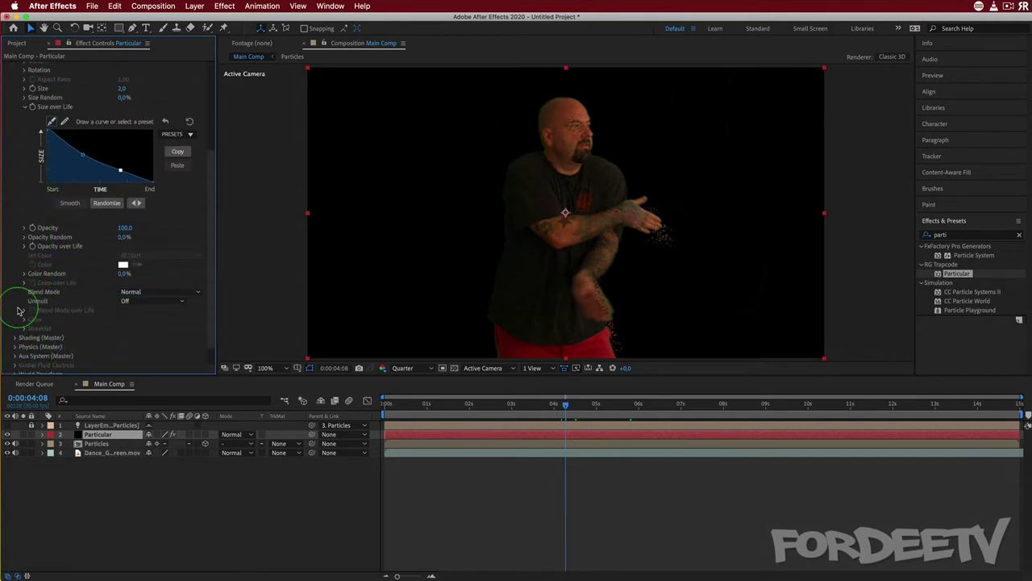
pyautogui.scroll(8, 33, 258)
pyautogui.click(14, 144)
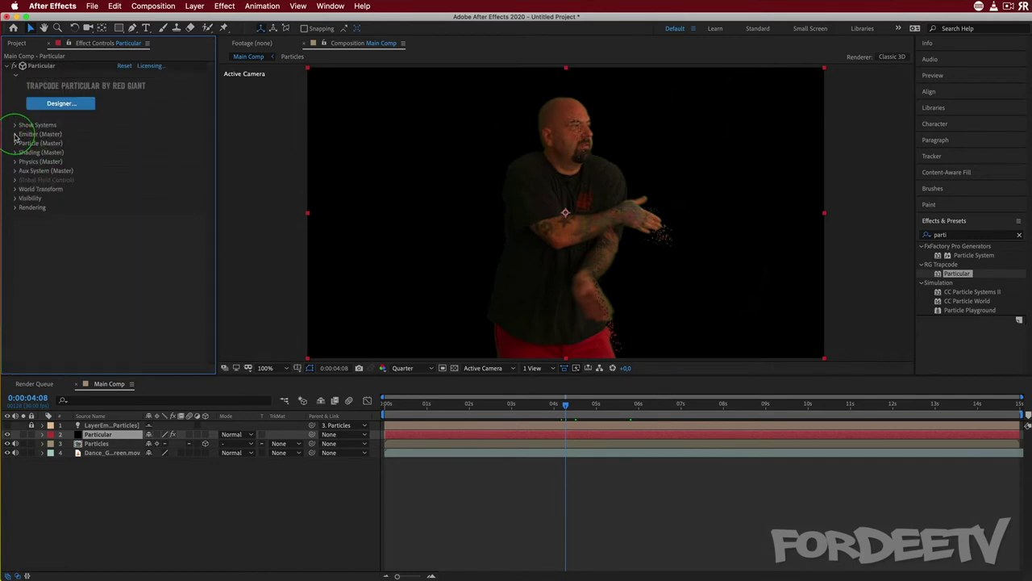
pyautogui.click(15, 134)
pyautogui.scroll(-4, 103, 271)
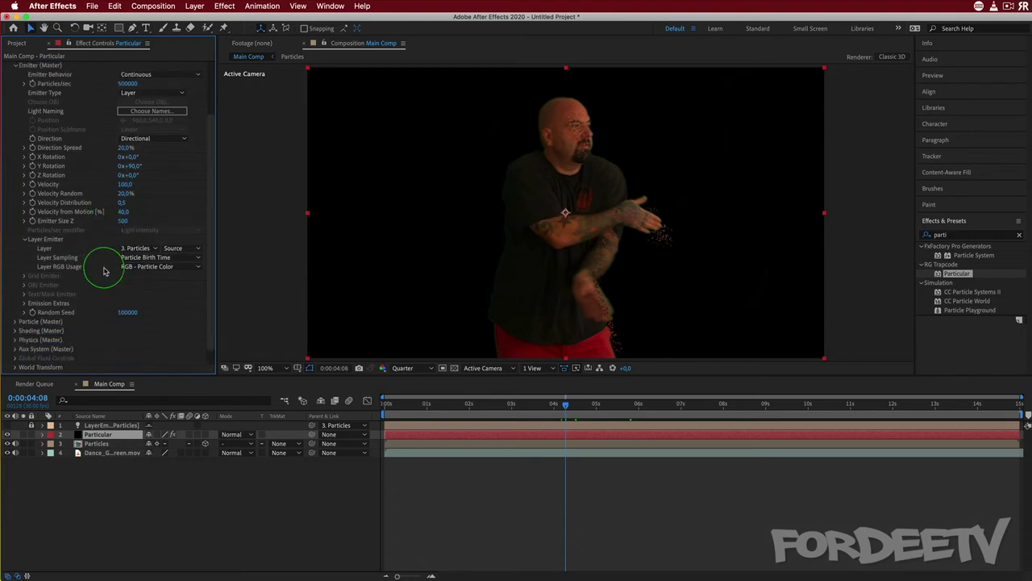
pyautogui.click(25, 304)
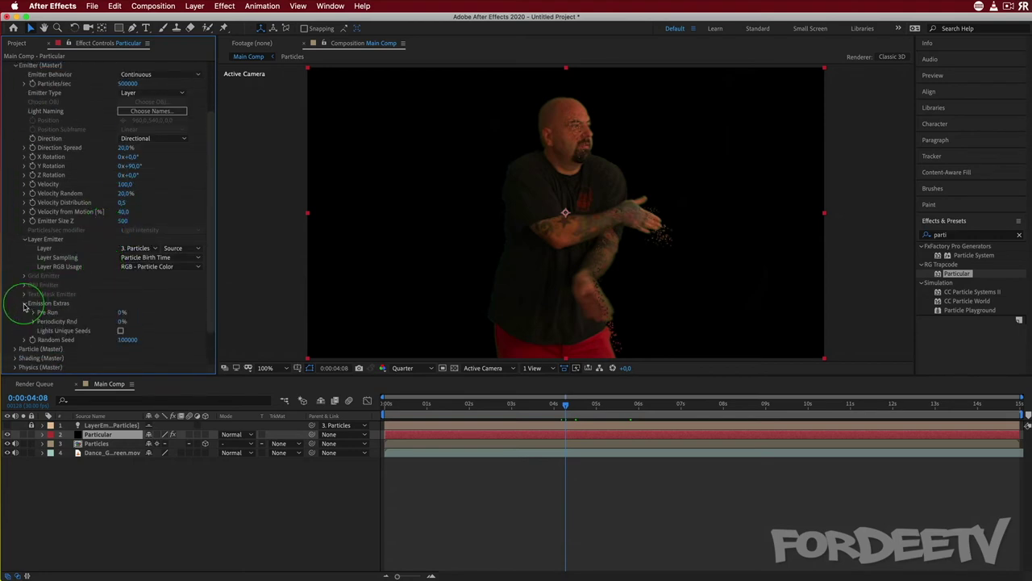
# Step: Try an emitter Pre Run of 10%, go to 0:00:04:05, and raise it to 30%
pyautogui.click(120, 312)
pyautogui.write('10')
pyautogui.press('Return')
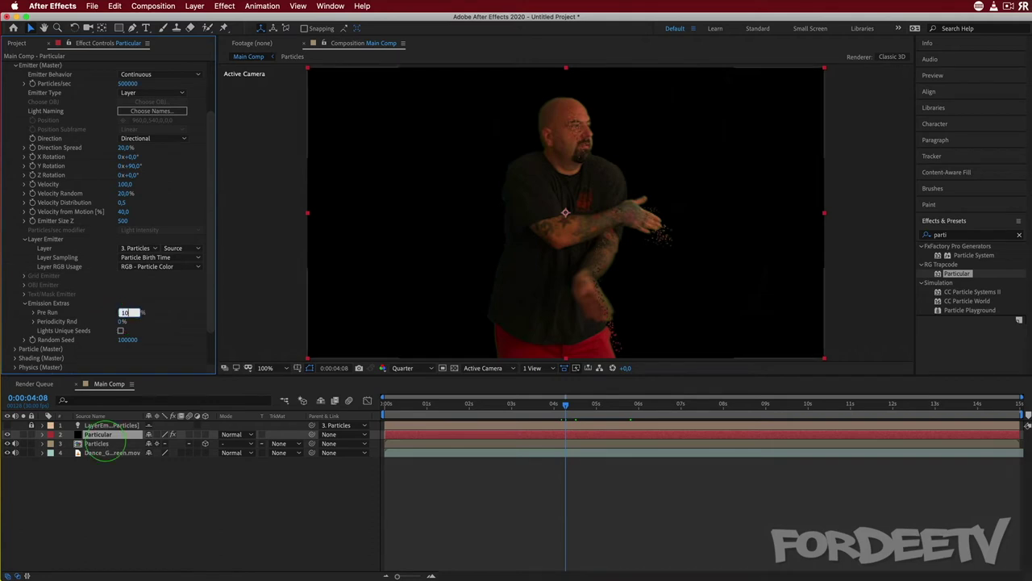
pyautogui.moveTo(565, 404); pyautogui.dragTo(562, 405)
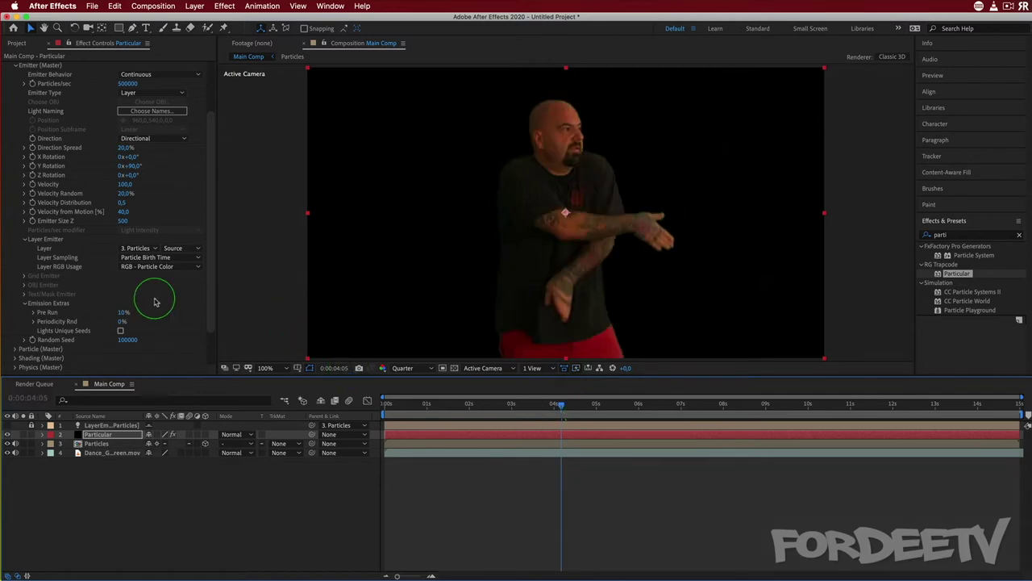
pyautogui.click(122, 313)
pyautogui.write('30')
pyautogui.click(71, 433)
pyautogui.click(118, 320)
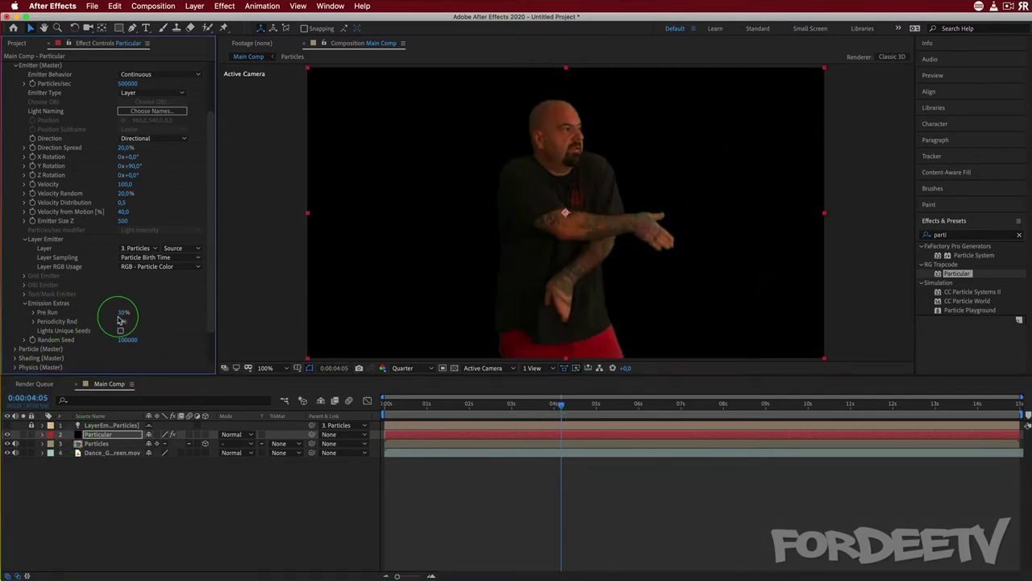
pyautogui.click(153, 416)
# Step: Try an emitter Pre Run of 60% and check the particles from 0:00:04:07 to 0:00:05:14
pyautogui.click(125, 313)
pyautogui.write('40')
pyautogui.click(111, 384)
pyautogui.click(566, 407)
pyautogui.click(569, 448)
pyautogui.click(563, 409)
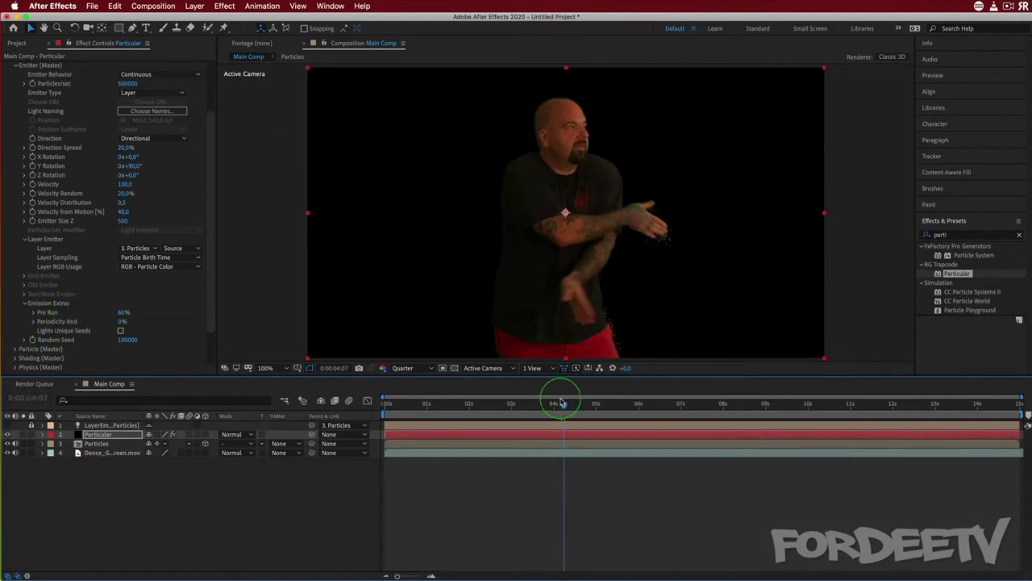
pyautogui.moveTo(563, 409); pyautogui.dragTo(615, 411)
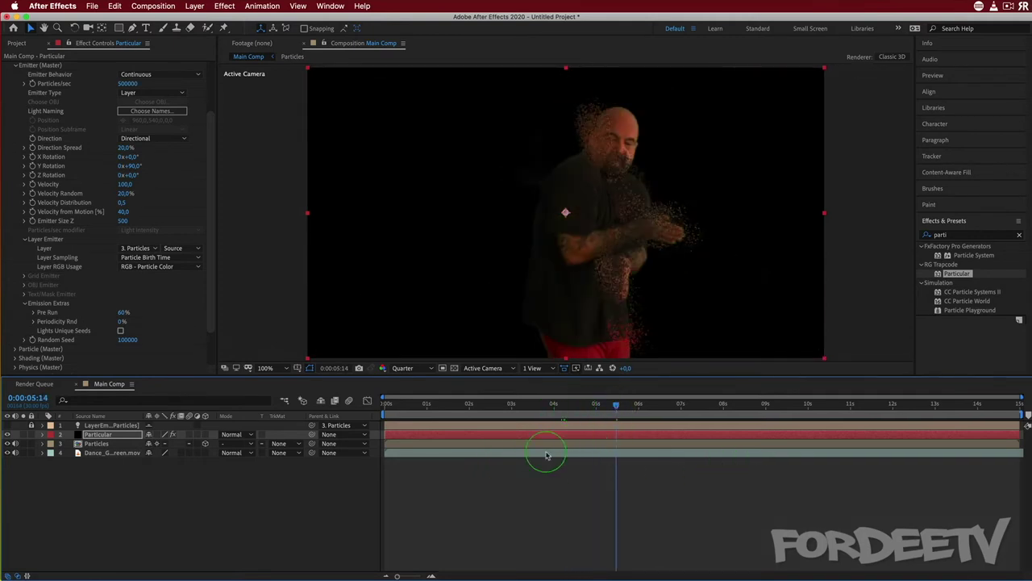
# Step: Preview the particles from 0:00:04:05 with a Pre Run of 100%, and return the Pre Run to 0%
pyautogui.moveTo(557, 406); pyautogui.dragTo(558, 408)
pyautogui.click(123, 312)
pyautogui.write('100')
pyautogui.press('Return')
pyautogui.press('space')
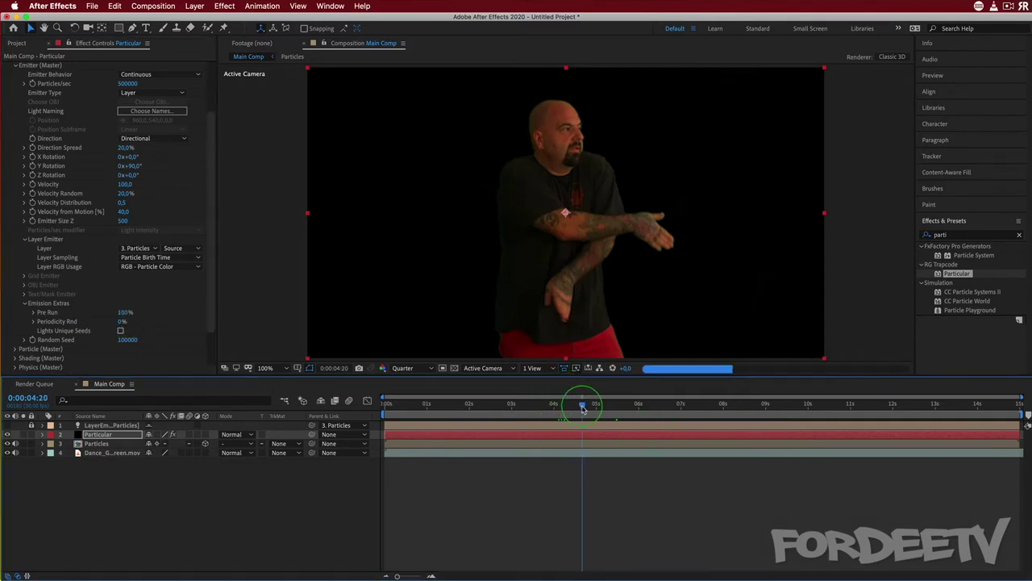
pyautogui.click(561, 405)
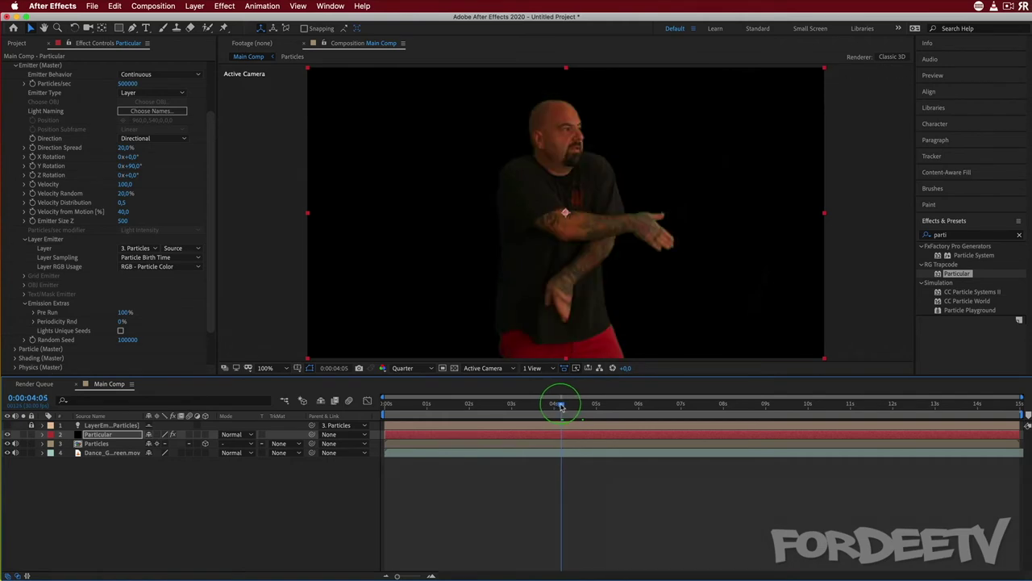
pyautogui.click(122, 312)
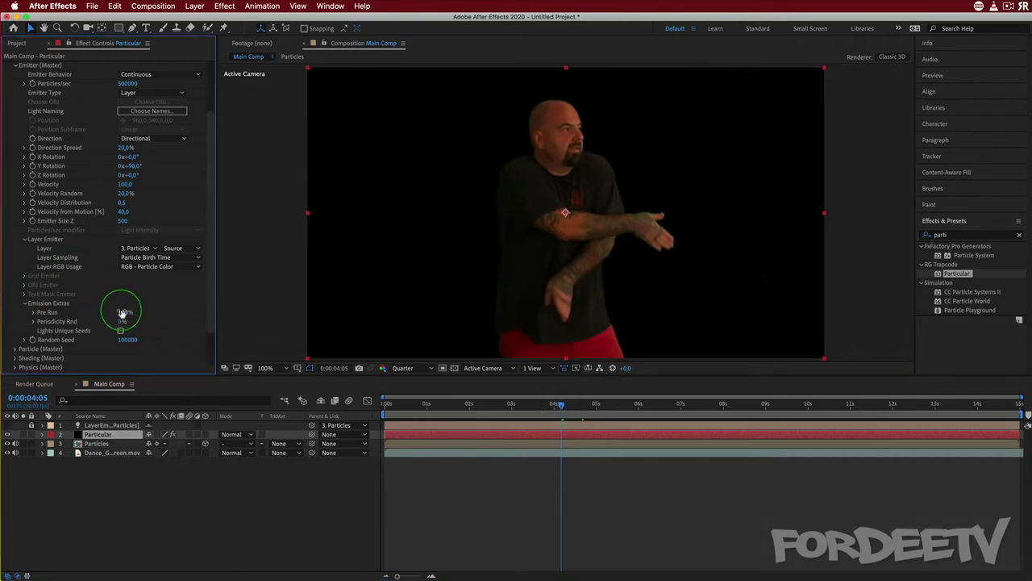
pyautogui.click(114, 394)
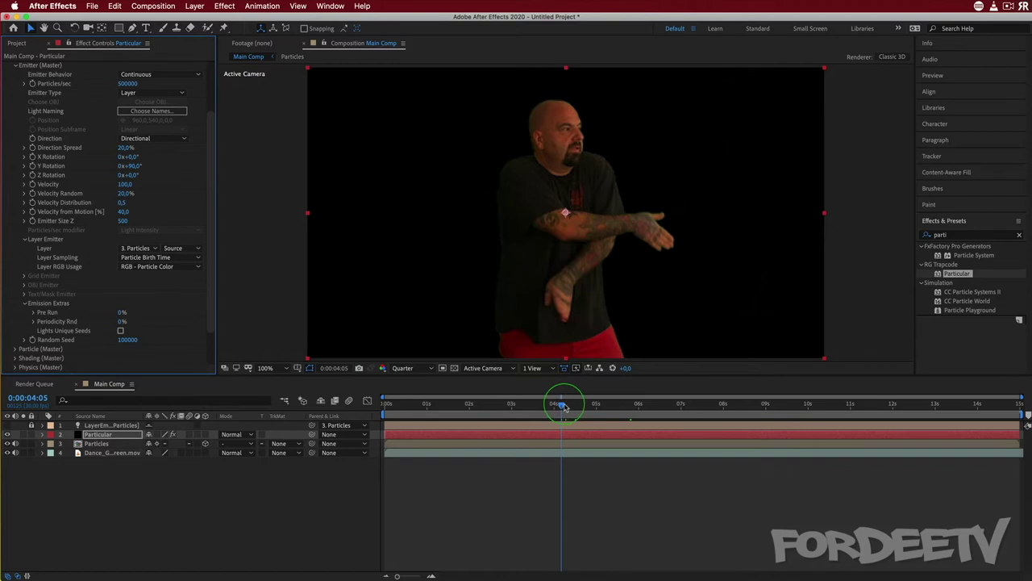
# Step: Duplicate the Dance_GreenScreen.mov layer, trim the upper copy to start at 0:00:04:05 and the lower copy to end there
pyautogui.click(89, 454)
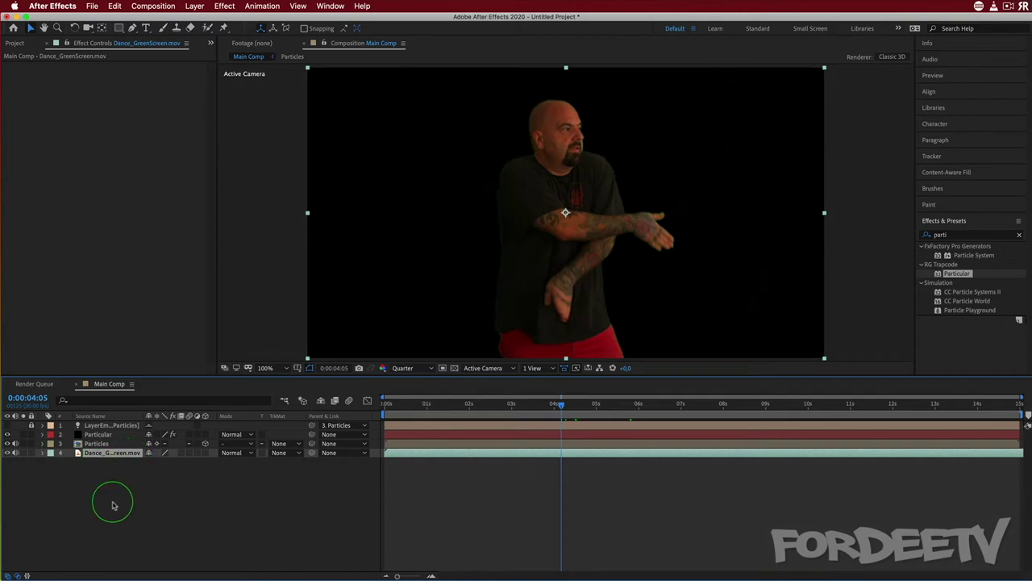
pyautogui.hotkey('ctrl', 'd')
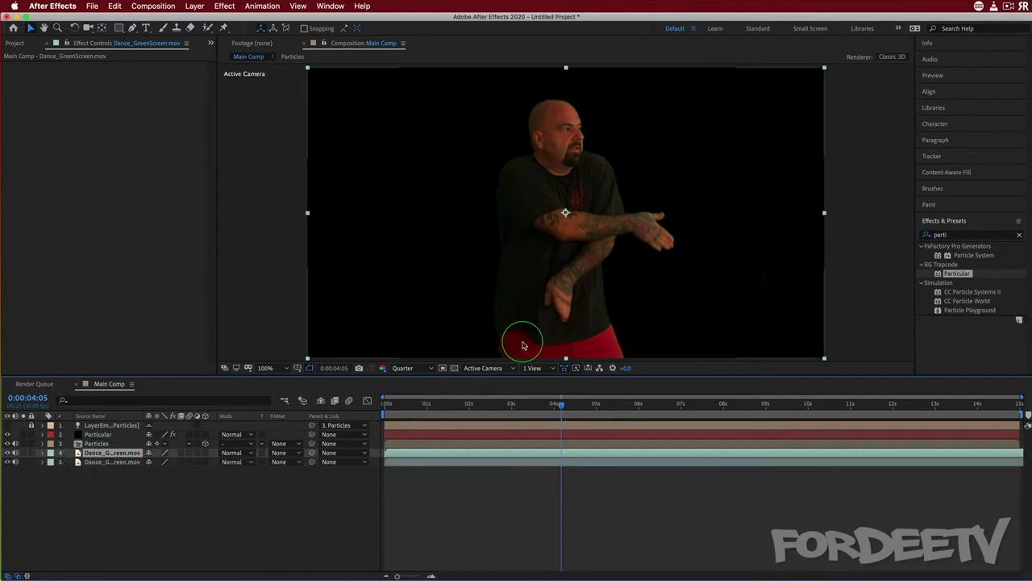
pyautogui.click(558, 454)
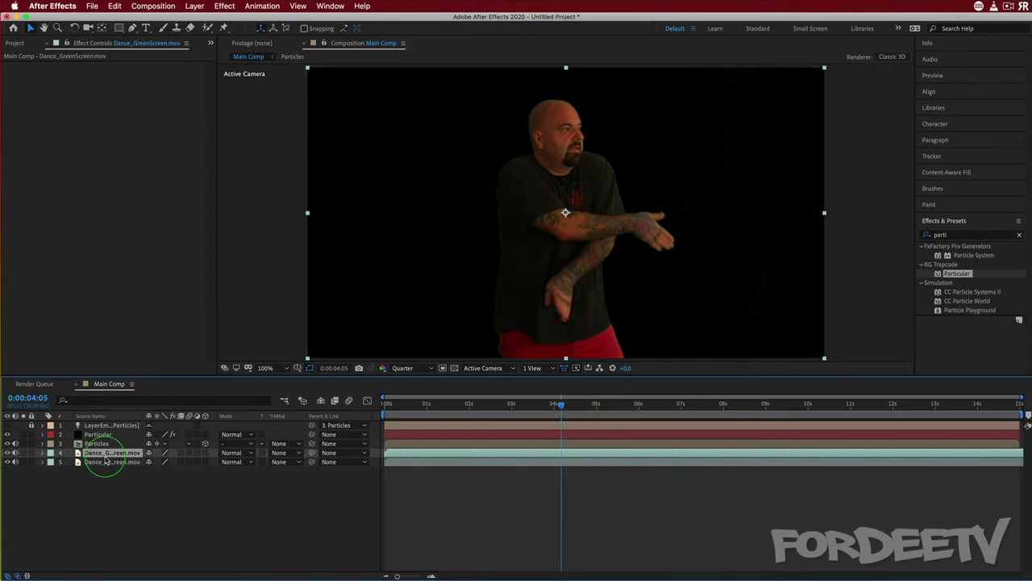
pyautogui.hotkey('alt', '[')
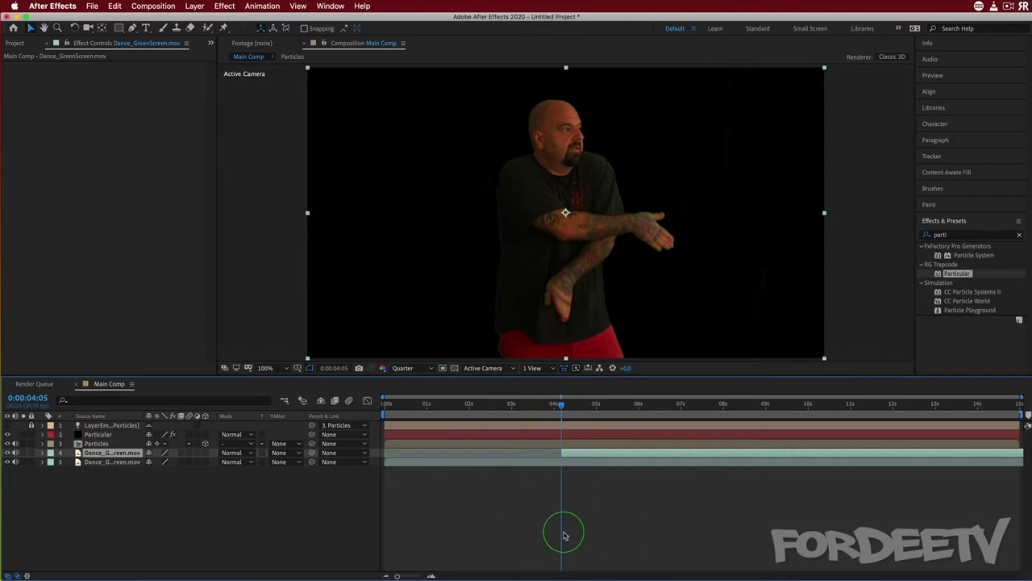
pyautogui.click(100, 462)
pyautogui.hotkey('alt', ']')
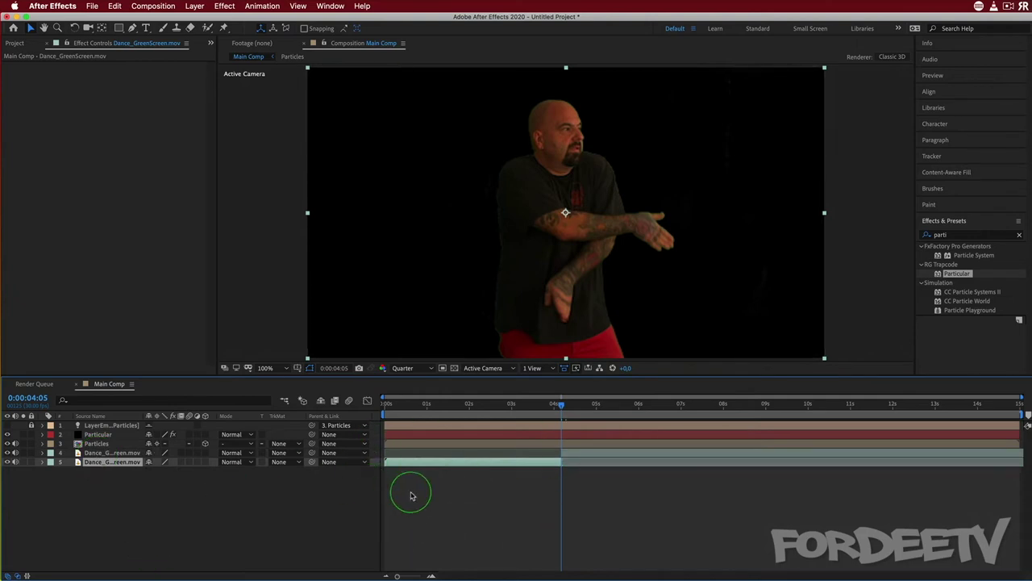
# Step: Freeze the upper dancer copy on its frame at 0:00:04:05 and check the particles against it up to 0:00:06:26
pyautogui.moveTo(565, 412)
pyautogui.mouseDown()
pyautogui.moveTo(484, 396)
pyautogui.moveTo(337, 395)
pyautogui.moveTo(567, 402)
pyautogui.moveTo(562, 409)
pyautogui.mouseUp()
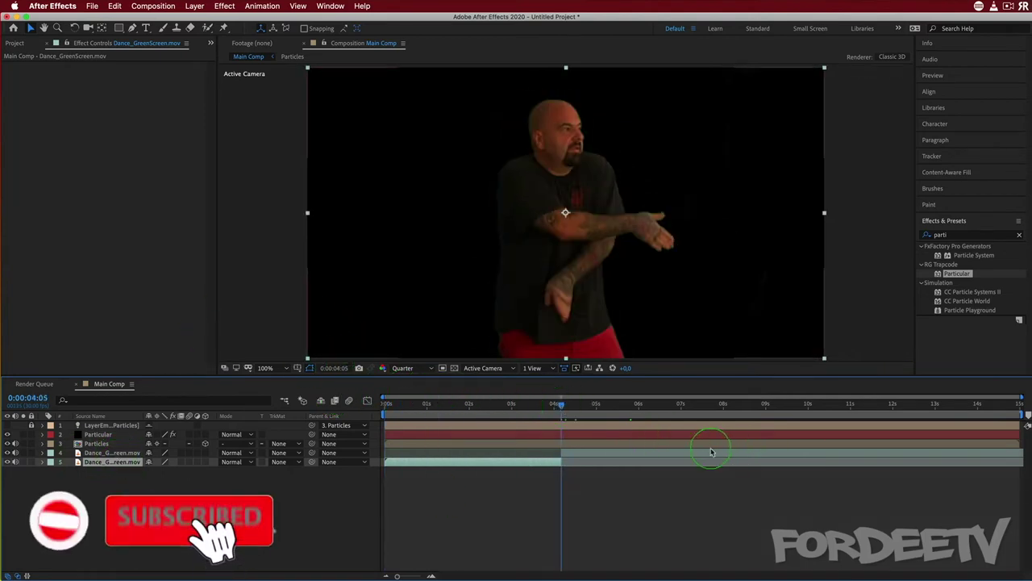
pyautogui.click(81, 453)
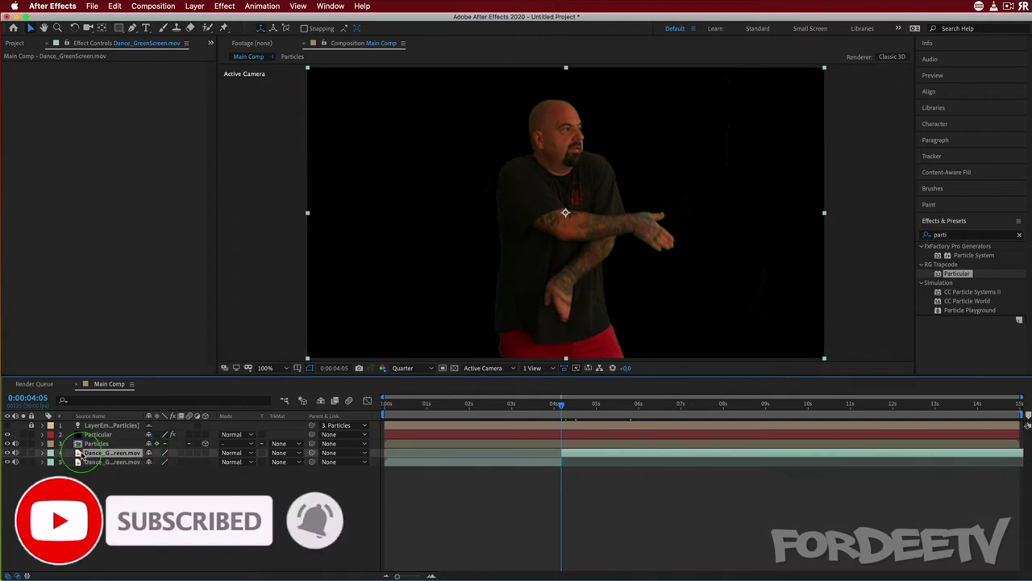
pyautogui.rightClick(81, 453)
pyautogui.moveTo(105, 508)
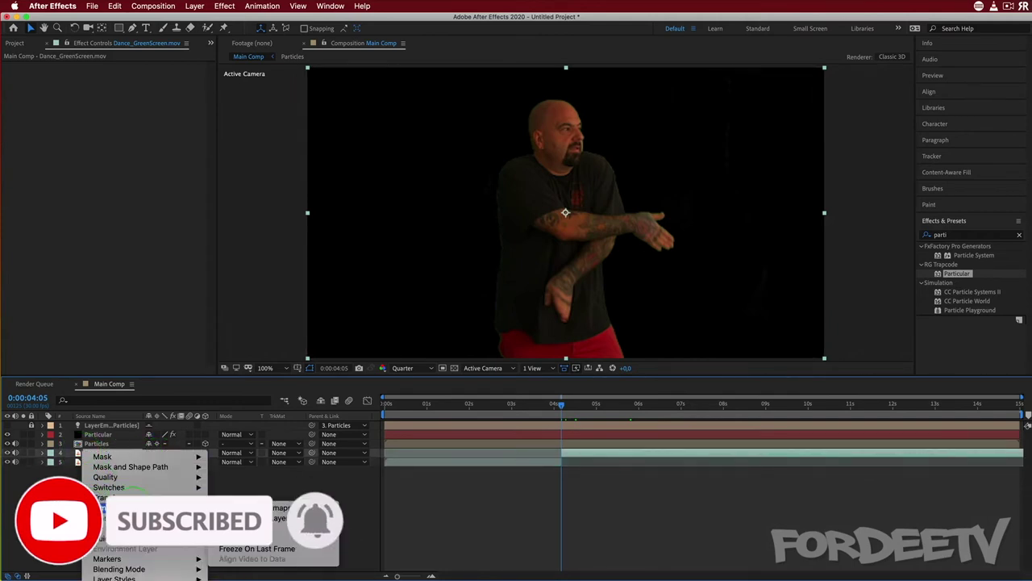
pyautogui.click(246, 539)
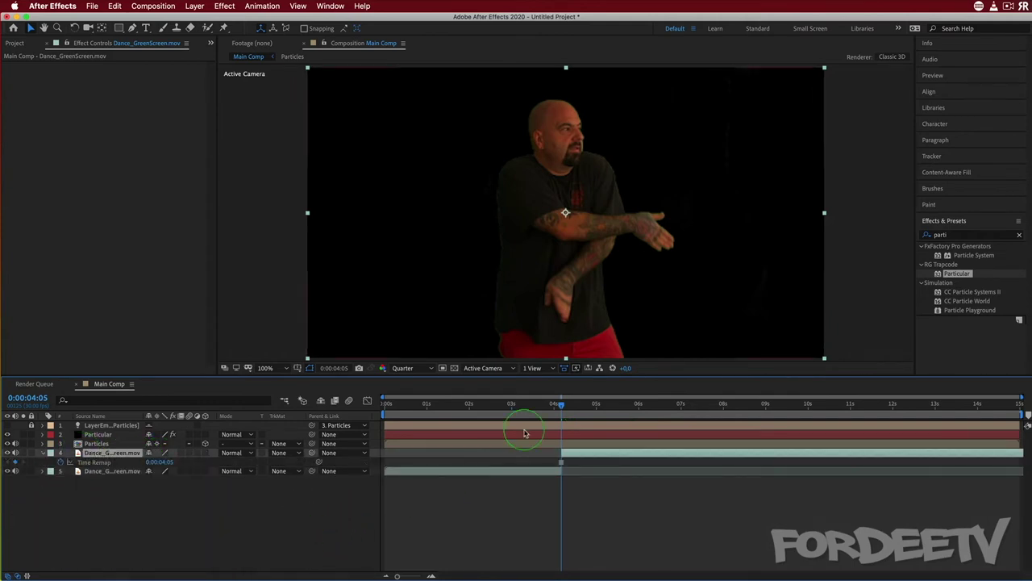
pyautogui.moveTo(562, 407); pyautogui.dragTo(678, 409)
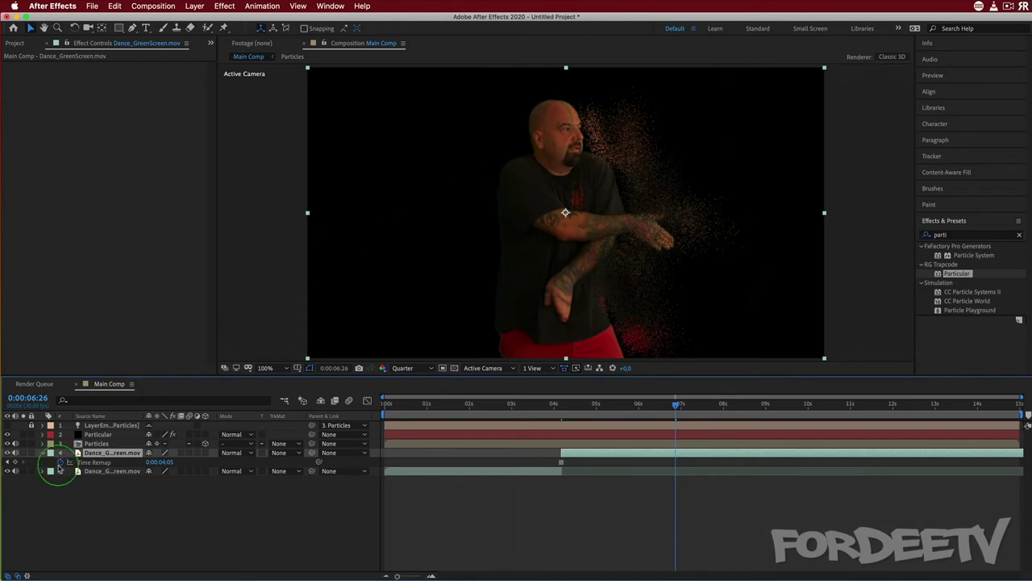
# Step: Inspect the painted matte layer in the Particles composition at 0:00:04:05 and return to the Main Comp
pyautogui.doubleClick(93, 444)
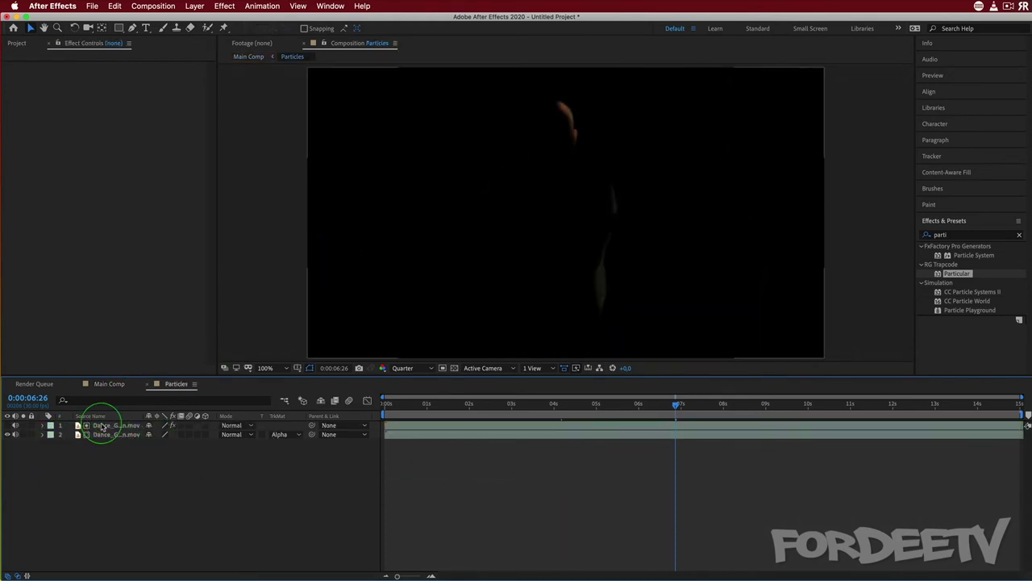
pyautogui.click(99, 425)
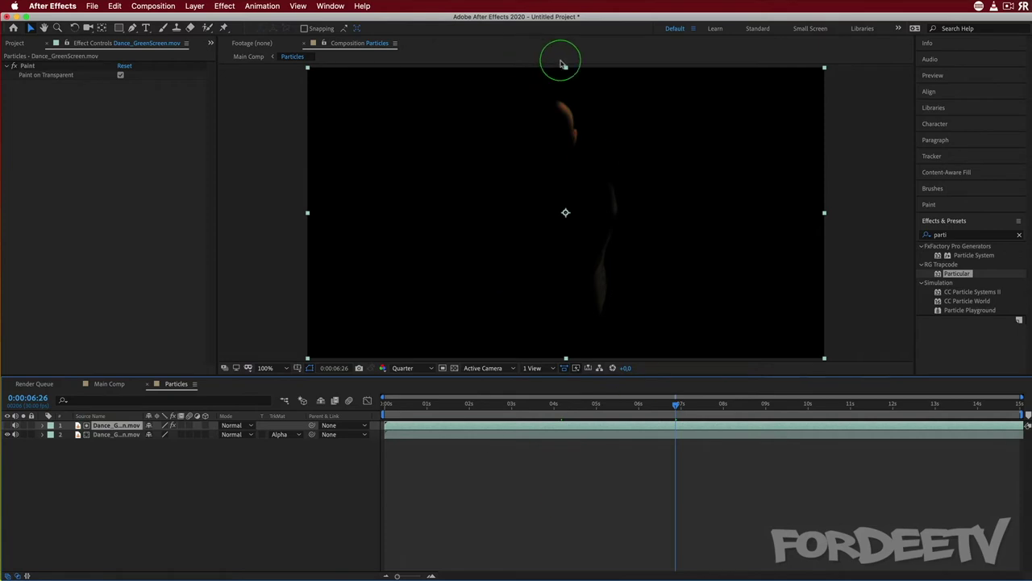
pyautogui.moveTo(672, 405); pyautogui.dragTo(559, 408)
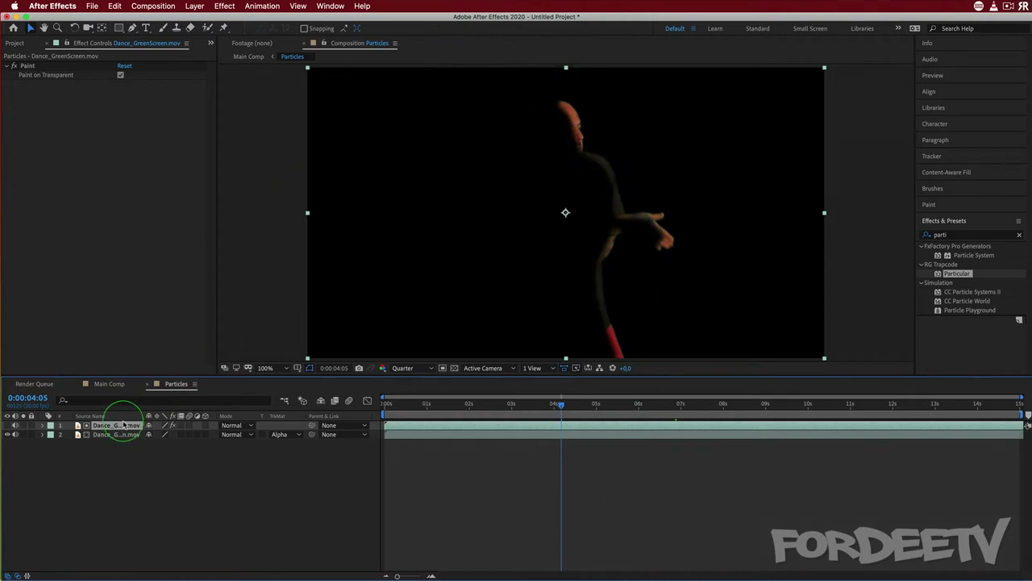
pyautogui.click(192, 5)
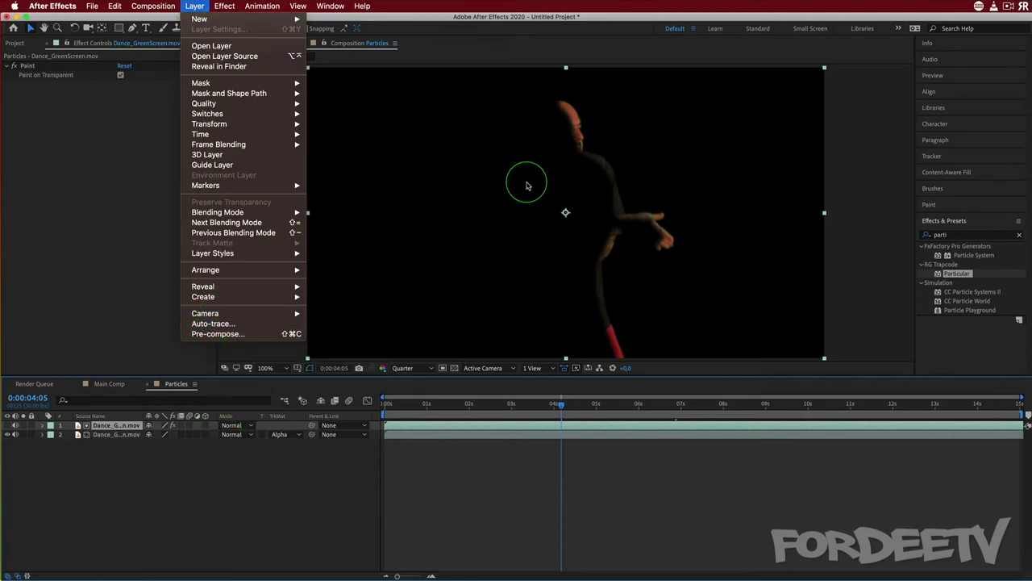
pyautogui.click(194, 7)
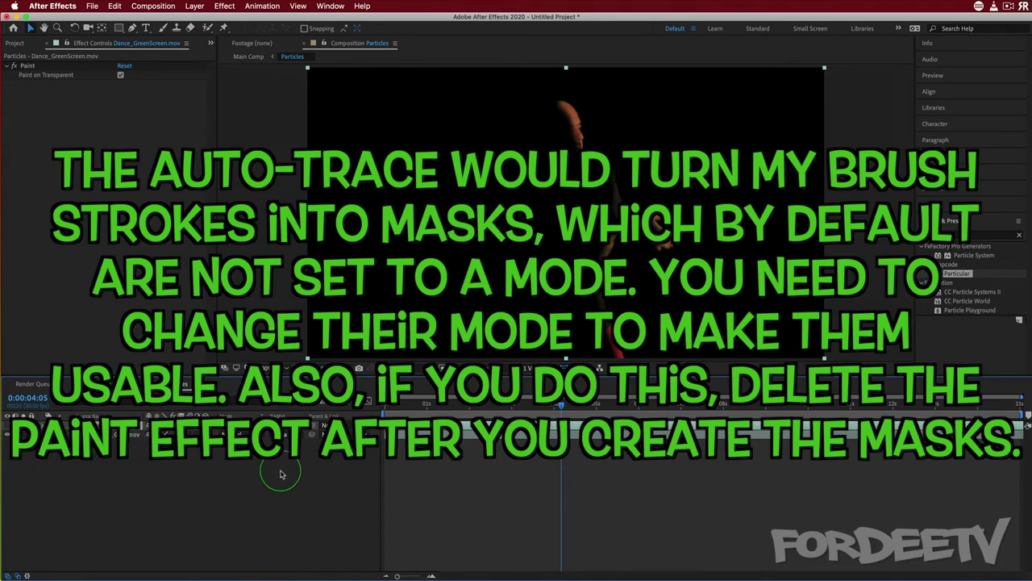
pyautogui.click(248, 57)
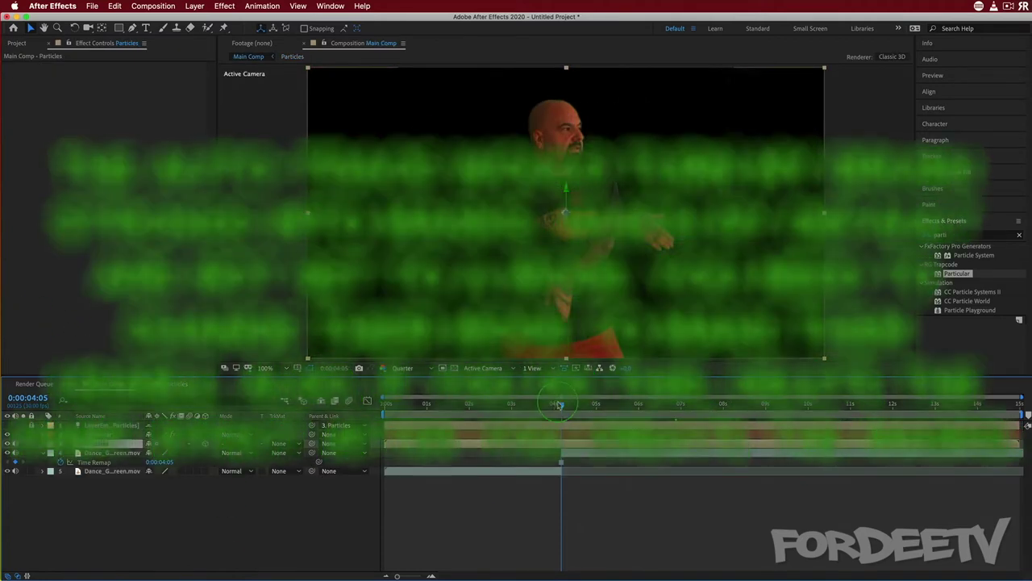
# Step: Check the particles against the frozen dancer up to 0:00:06:08 at Quarter resolution, and return to 0:00:04:05
pyautogui.moveTo(560, 406); pyautogui.dragTo(650, 402)
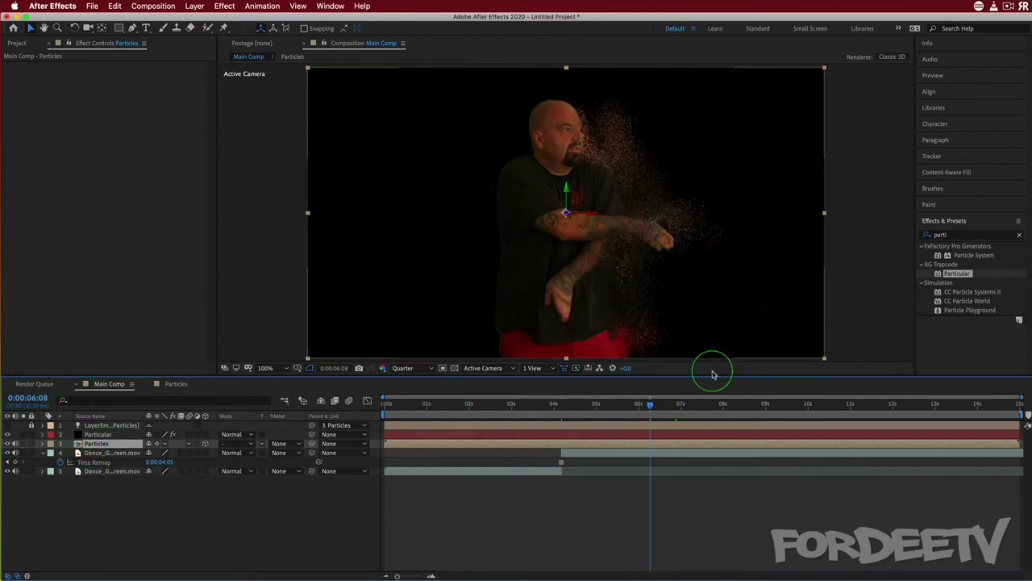
pyautogui.click(407, 367)
pyautogui.click(411, 429)
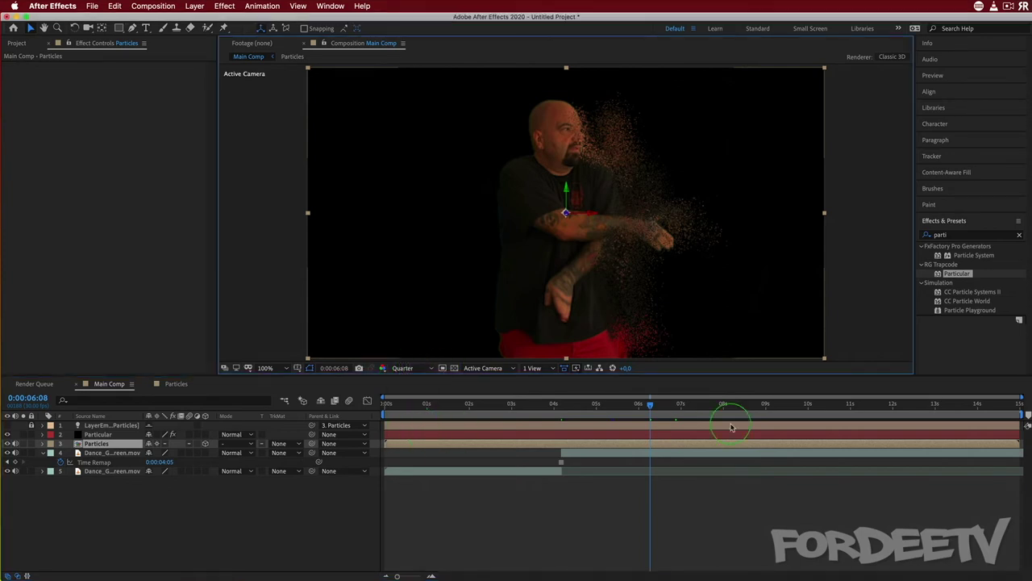
pyautogui.moveTo(649, 407); pyautogui.dragTo(559, 416)
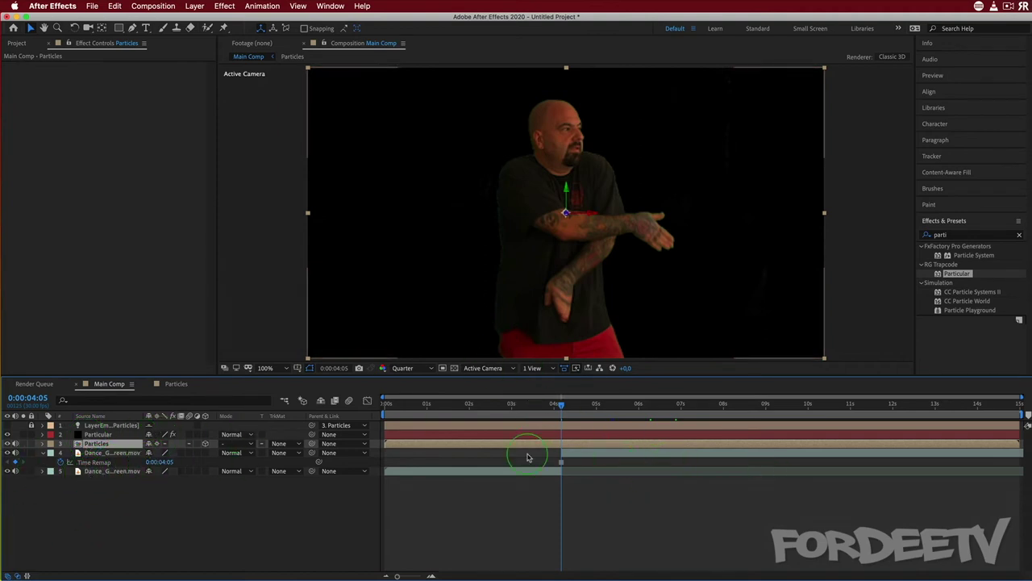
pyautogui.click(105, 452)
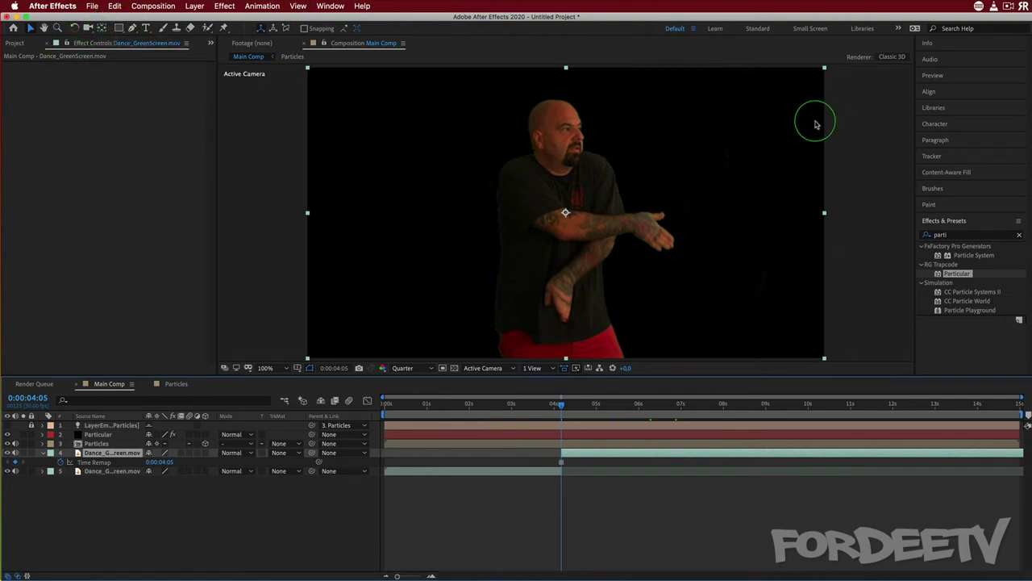
pyautogui.moveTo(865, 70); pyautogui.dragTo(949, 387)
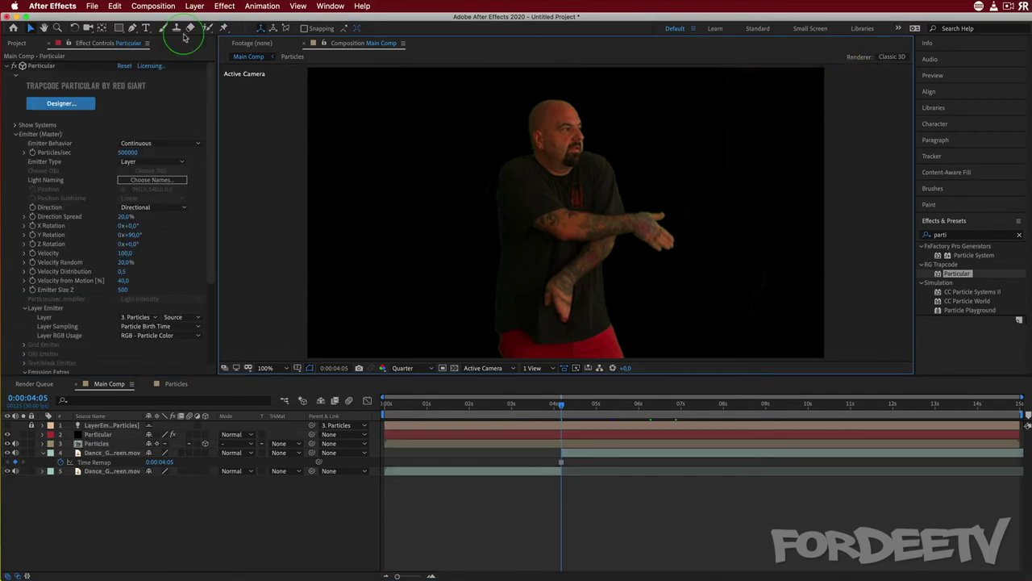
pyautogui.click(119, 28)
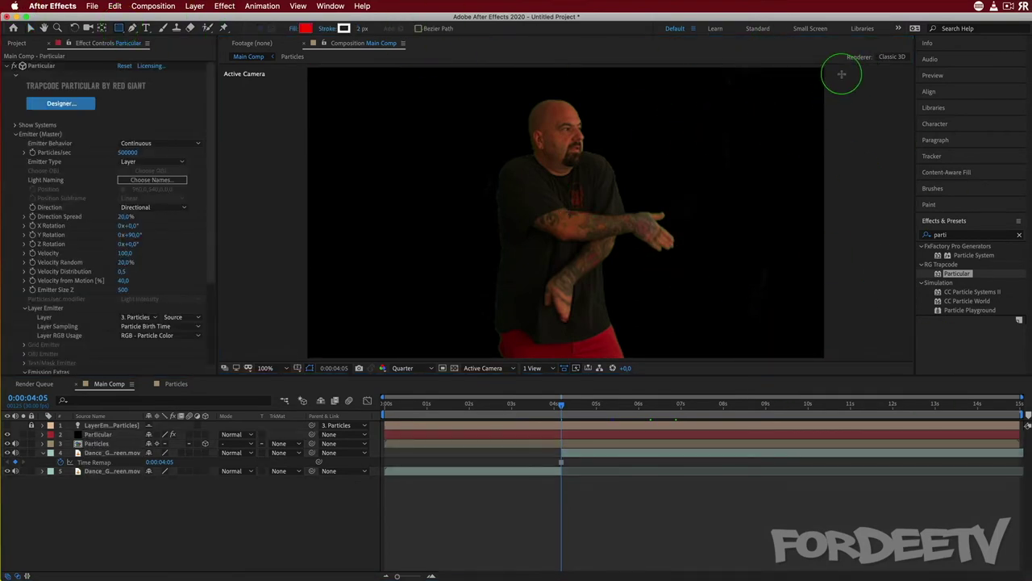
pyautogui.moveTo(827, 66)
pyautogui.mouseDown()
pyautogui.moveTo(749, 88)
pyautogui.moveTo(686, 311)
pyautogui.moveTo(691, 362)
pyautogui.mouseUp()
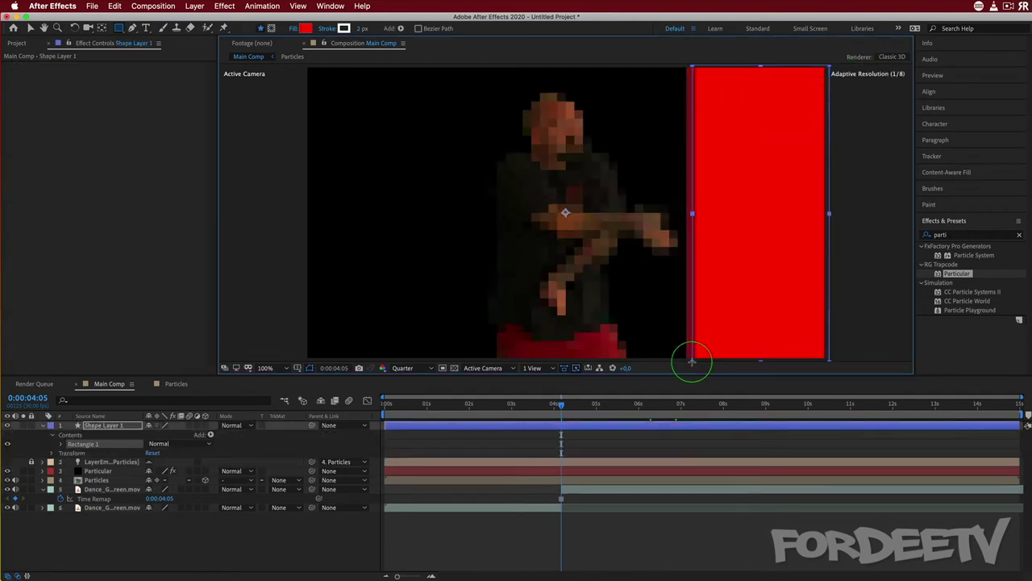
pyautogui.press('Delete')
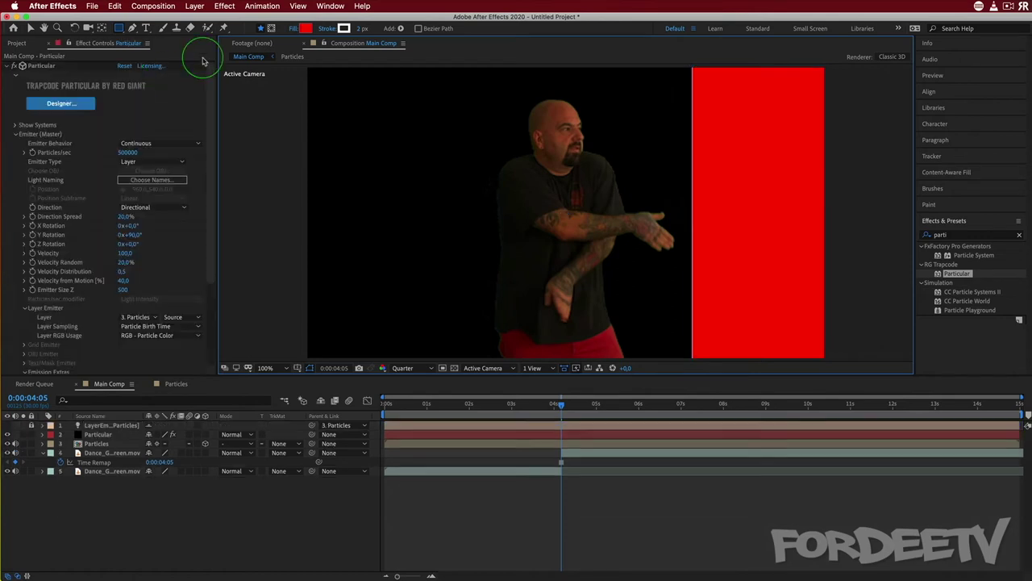
# Step: Draw a full-height rectangular mask on the frozen Dance_GreenScreen.mov layer, covering the empty area just beyond the dancer's outstretched hand
pyautogui.click(100, 444)
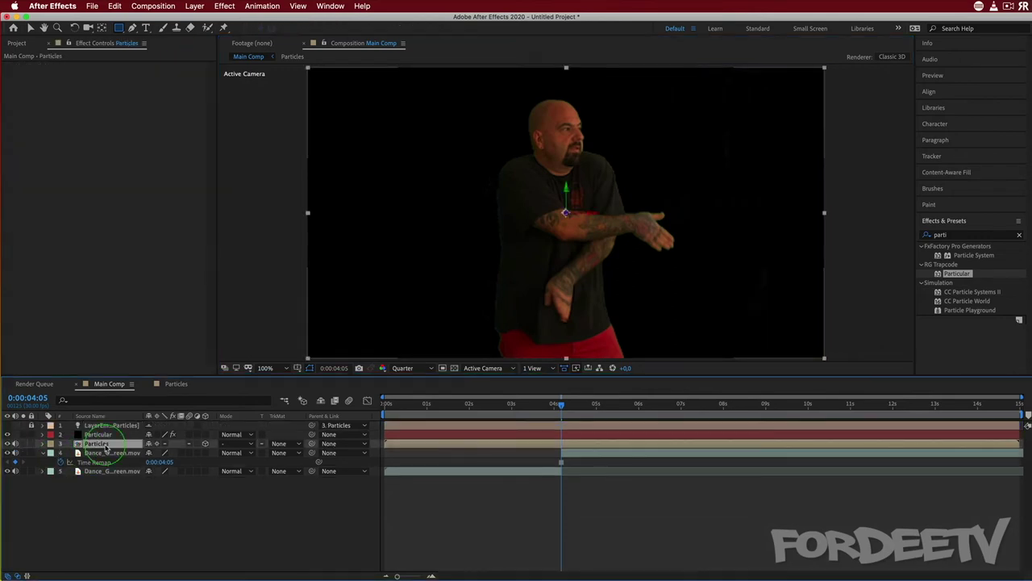
pyautogui.click(100, 454)
pyautogui.click(121, 267)
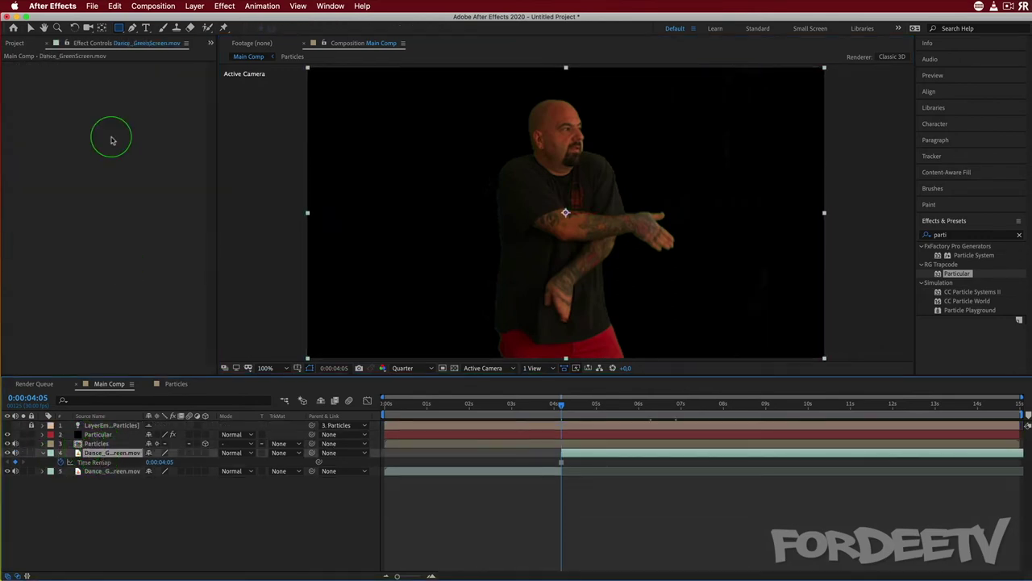
pyautogui.moveTo(865, 65); pyautogui.dragTo(685, 360)
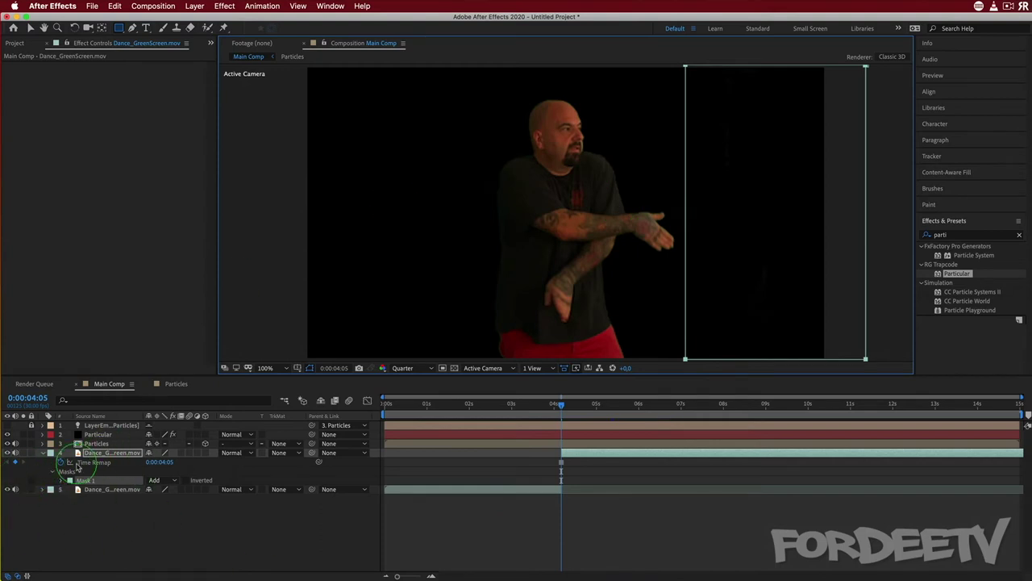
# Step: Add a Mask Path keyframe for Mask 1 on the frozen dancer layer at 0:00:04:05
pyautogui.click(105, 454)
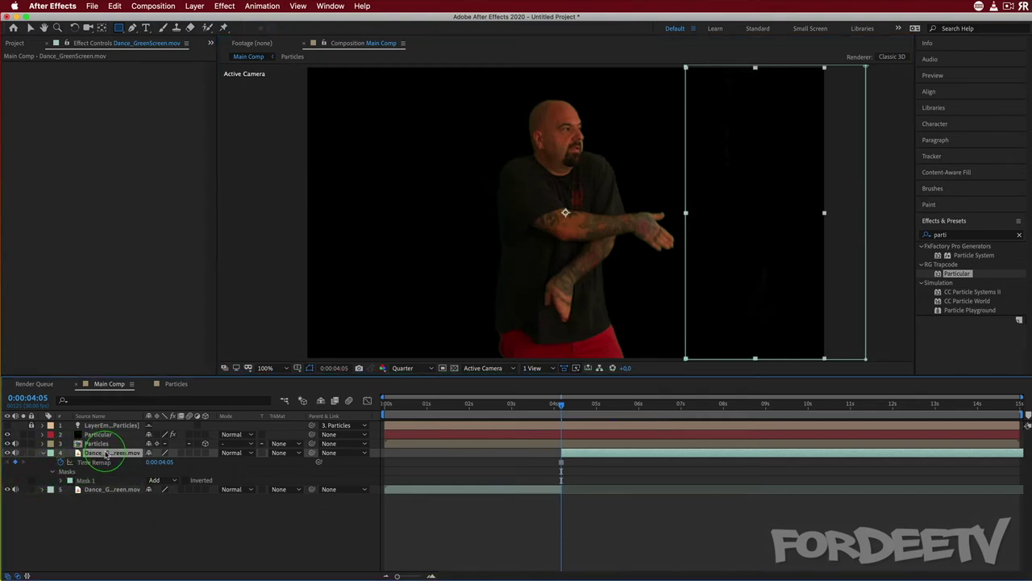
pyautogui.press('m')
pyautogui.click(63, 479)
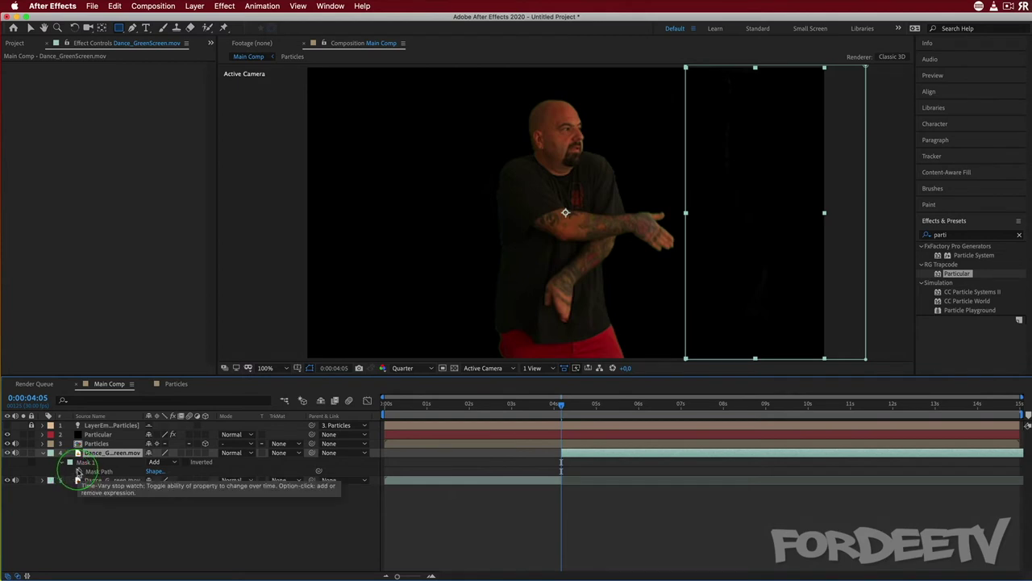
pyautogui.click(78, 471)
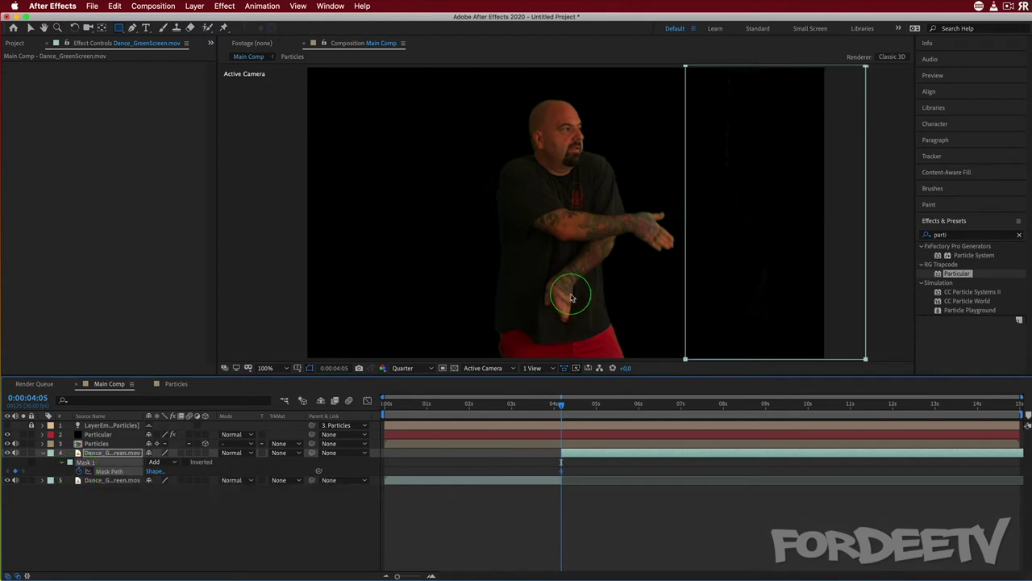
# Step: Move the current time to 0:00:05:05 and set the composition view magnification to 50%
pyautogui.moveTo(562, 406); pyautogui.dragTo(604, 404)
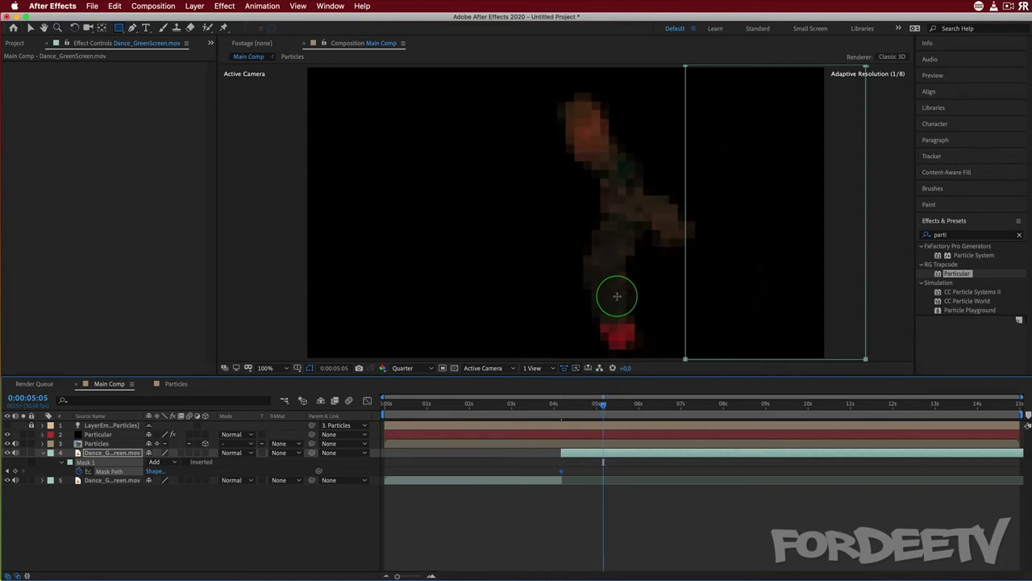
pyautogui.click(685, 359)
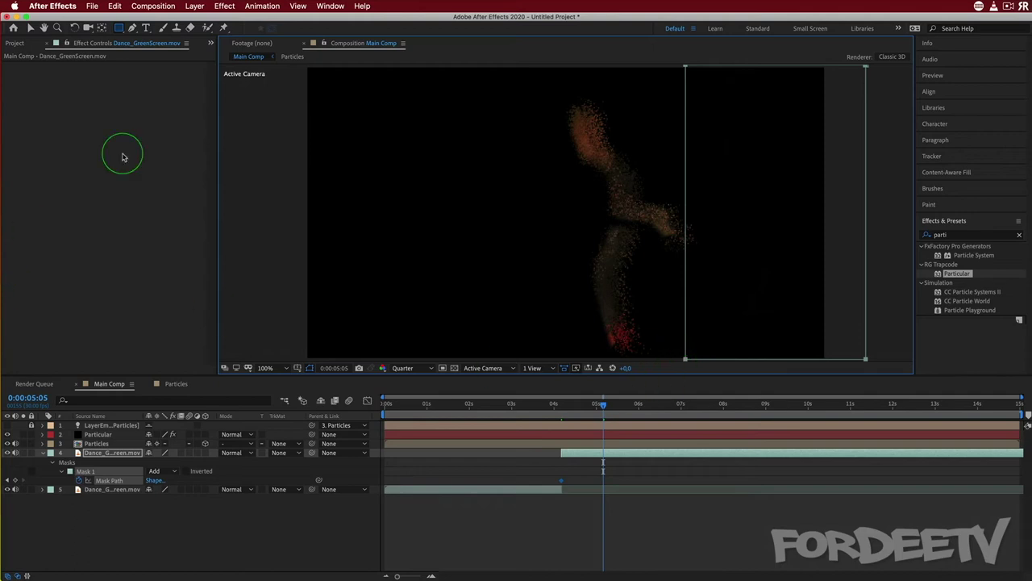
pyautogui.click(31, 29)
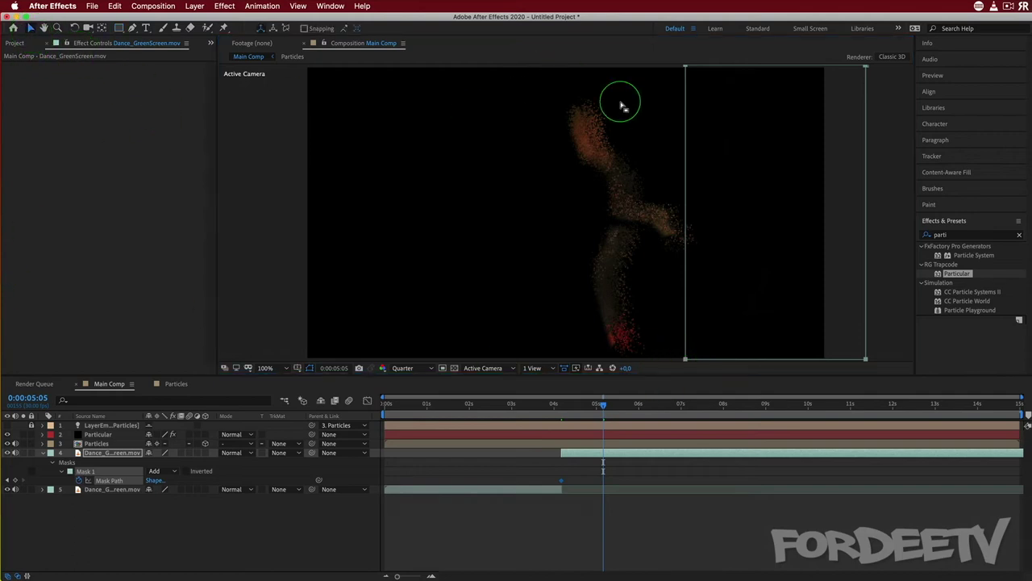
pyautogui.click(685, 190)
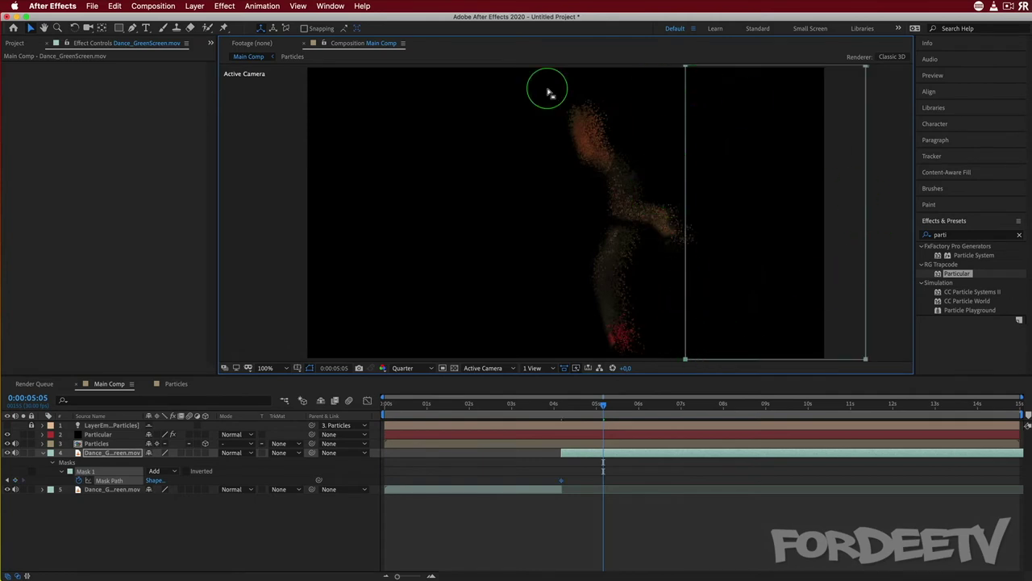
pyautogui.click(274, 369)
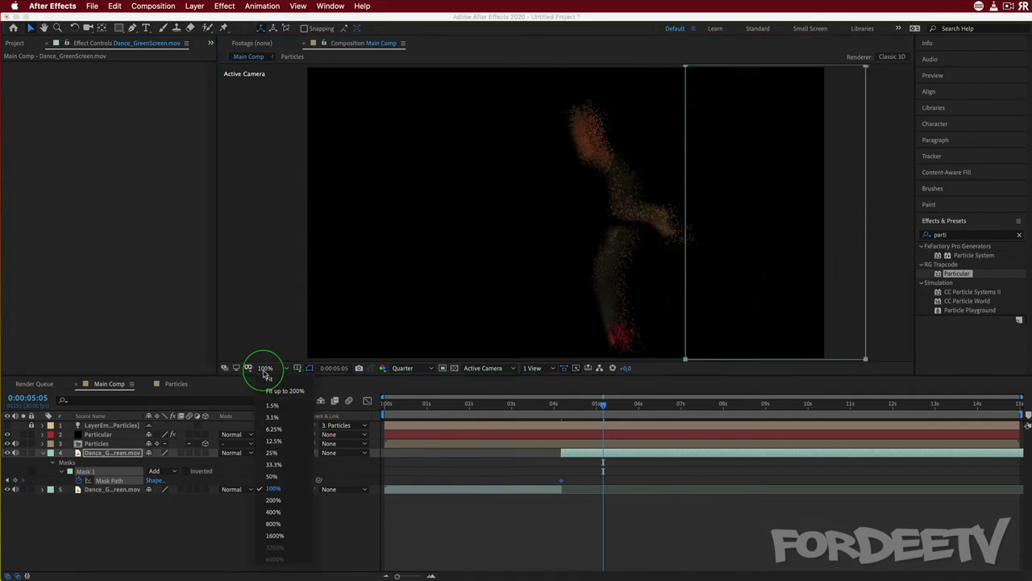
pyautogui.click(272, 476)
pyautogui.moveTo(604, 122); pyautogui.dragTo(643, 335)
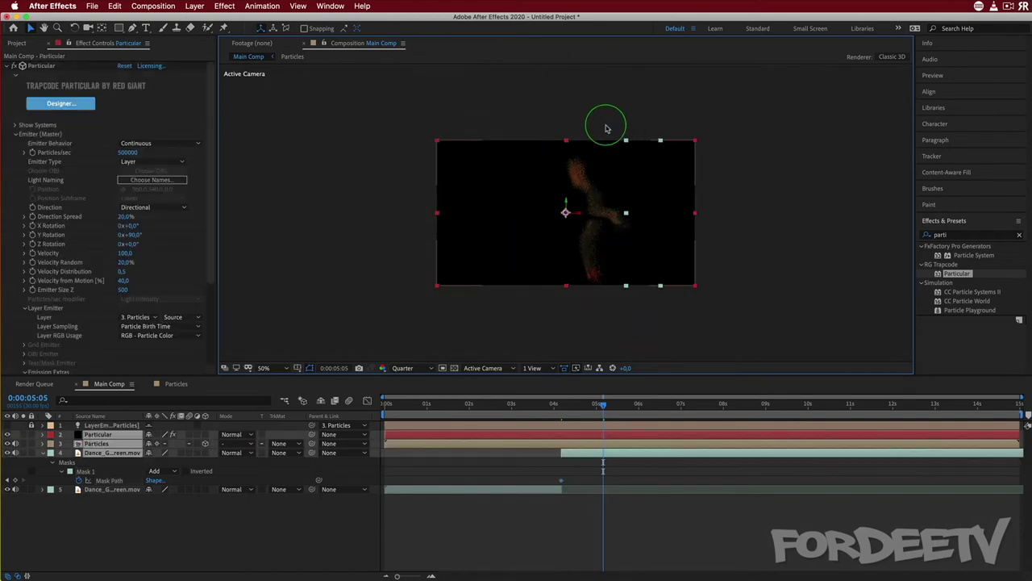
pyautogui.moveTo(626, 215); pyautogui.dragTo(533, 217)
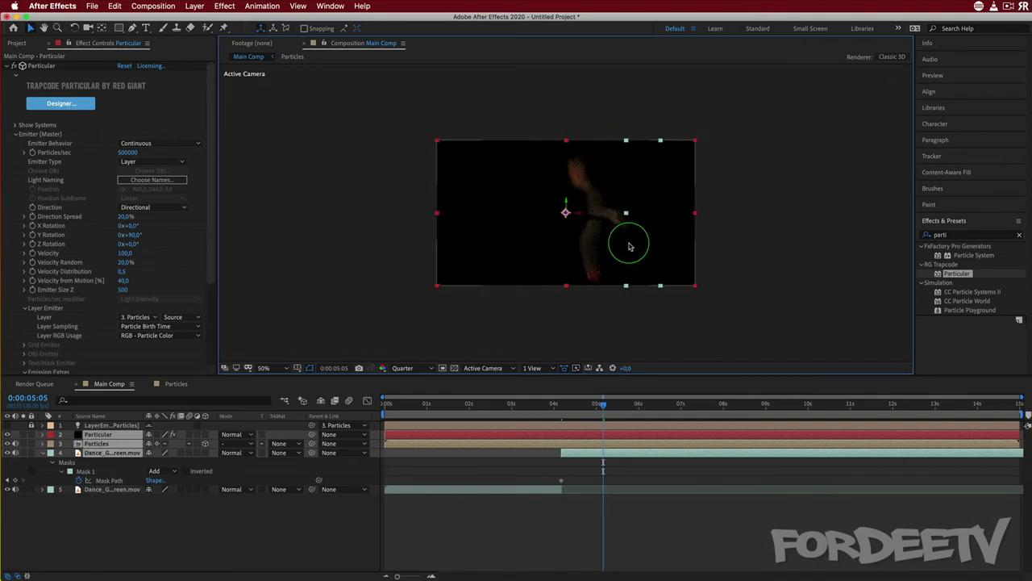
pyautogui.click(626, 307)
pyautogui.click(663, 249)
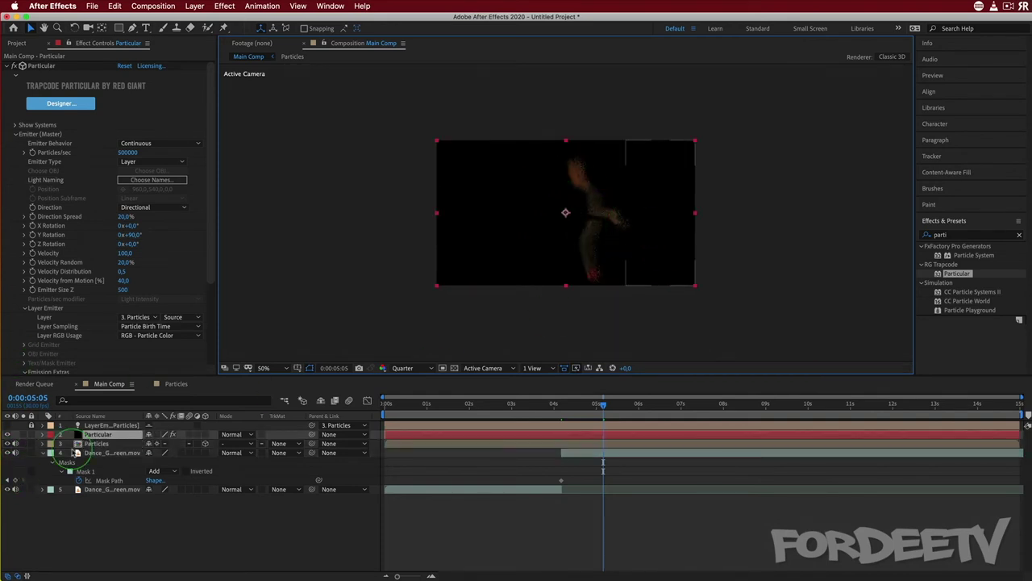
# Step: Keyframe Mask 1 at 0:00:05:05 by moving only its left edge across the frame until the mask covers the whole dancer
pyautogui.click(84, 471)
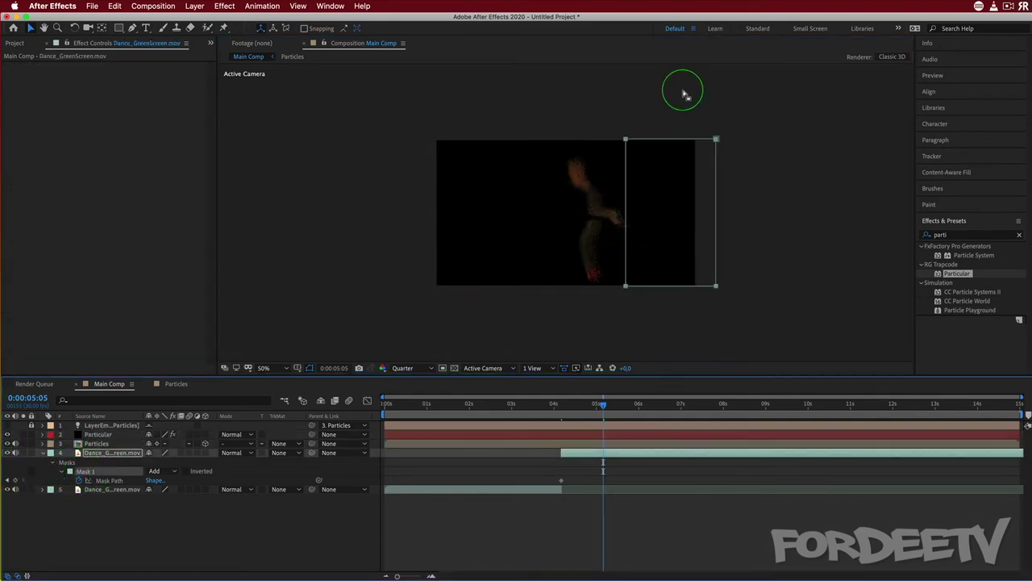
pyautogui.click(625, 141)
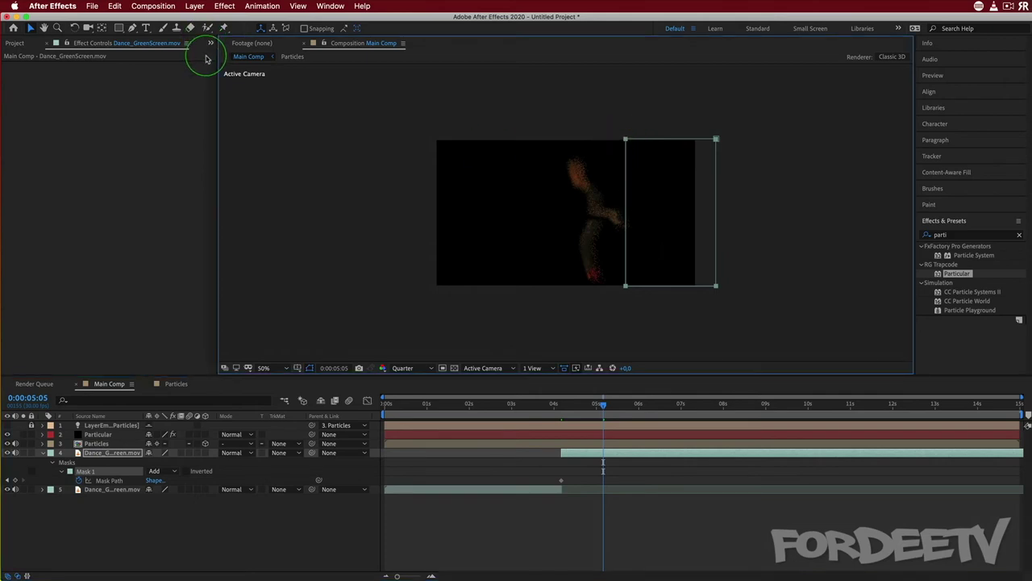
pyautogui.click(621, 299)
pyautogui.click(625, 286)
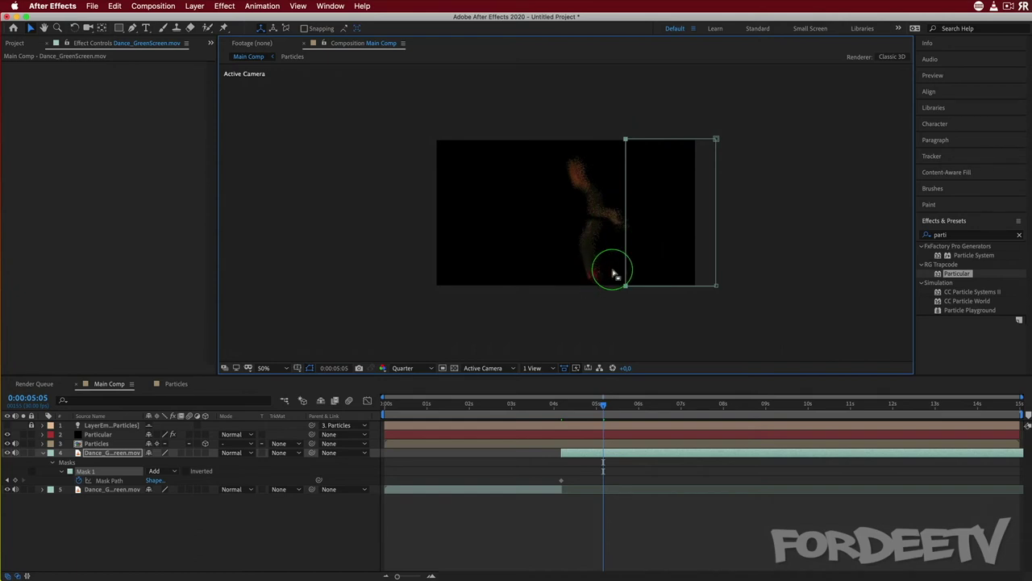
pyautogui.moveTo(627, 270); pyautogui.dragTo(526, 269)
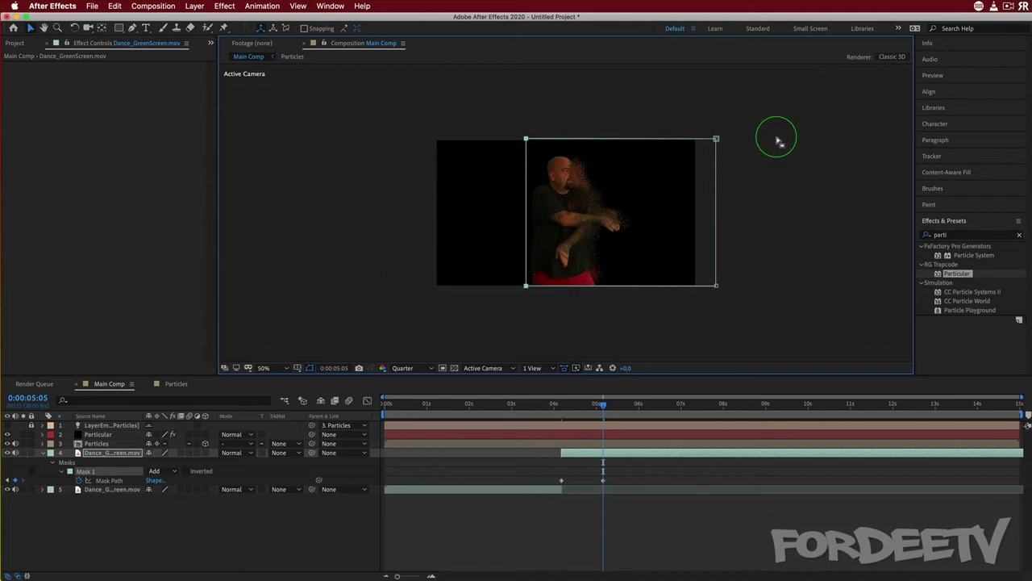
# Step: Set Mask 1's mode to Subtract and check the wipe across the dancer at 0:00:04:25
pyautogui.click(154, 471)
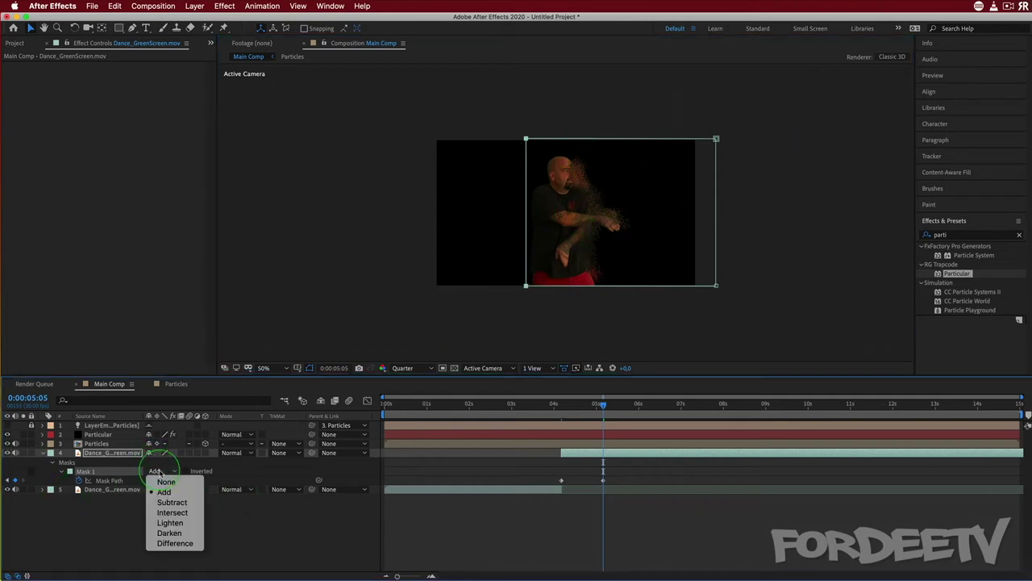
pyautogui.click(166, 500)
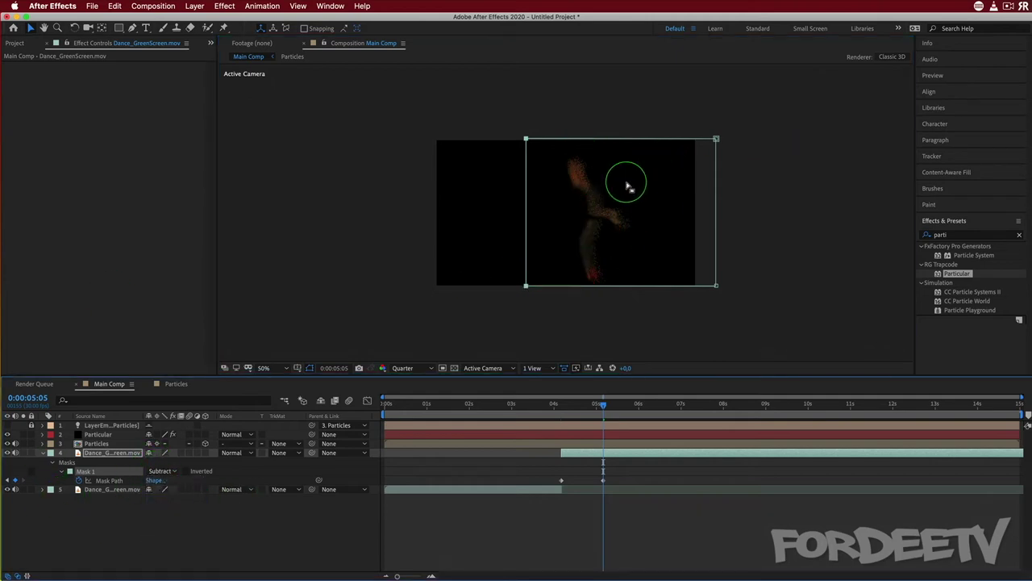
pyautogui.moveTo(602, 405)
pyautogui.mouseDown()
pyautogui.moveTo(568, 405)
pyautogui.moveTo(591, 405)
pyautogui.mouseUp()
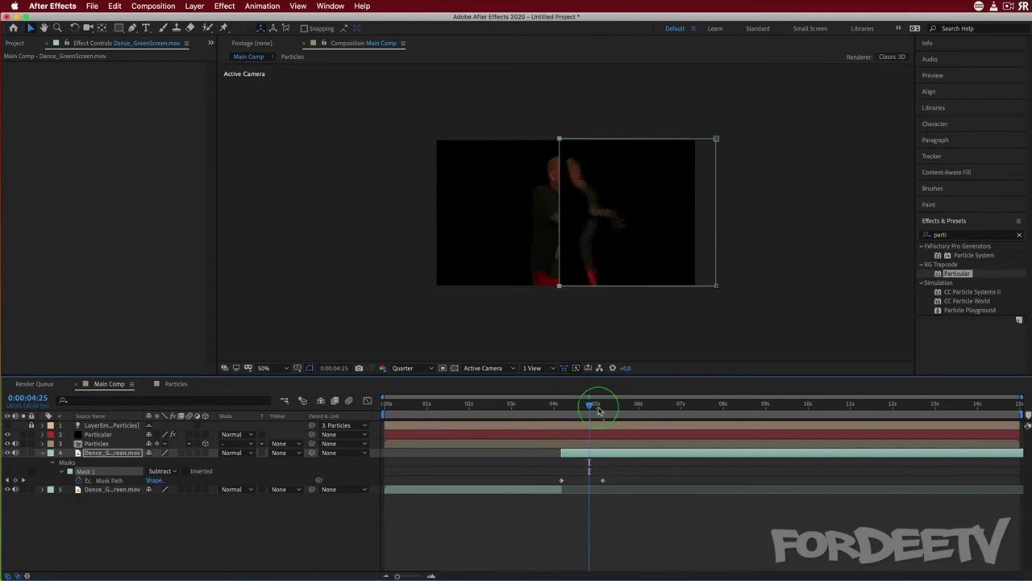
# Step: Set Mask 1's feather on the frozen dancer layer to 100 pixels
pyautogui.click(91, 471)
pyautogui.press('m')
pyautogui.press('m')
pyautogui.click(33, 472)
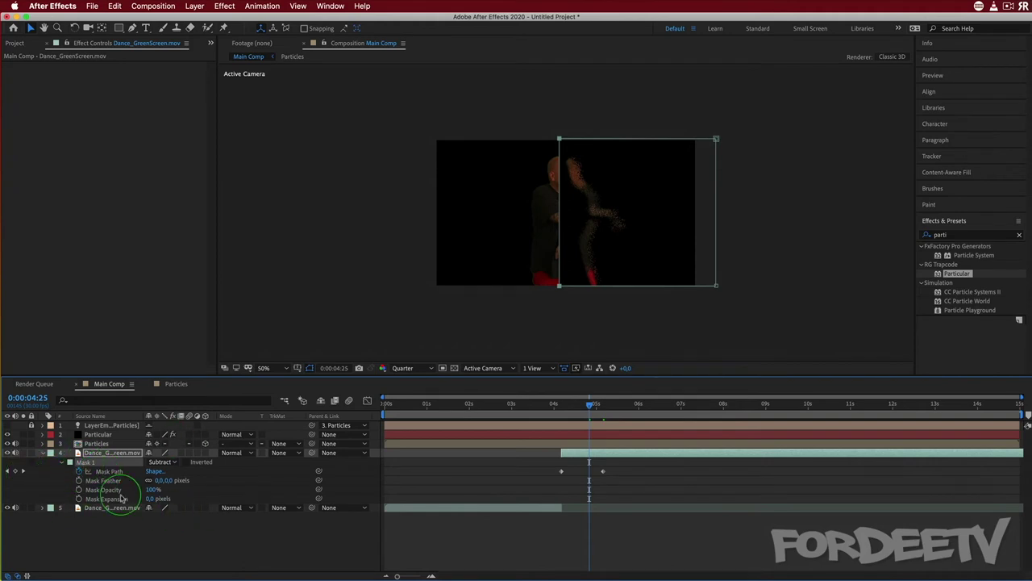
pyautogui.click(160, 481)
pyautogui.write('100')
pyautogui.click(229, 470)
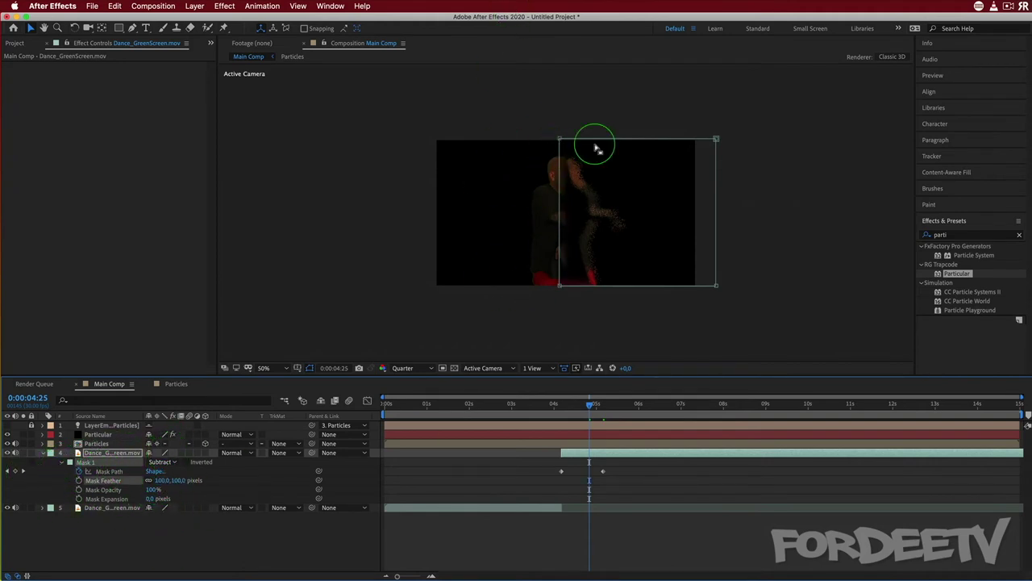
# Step: Return to 0:00:04:05, collapse the frozen dancer layer, and add a Position keyframe to the Particles layer
pyautogui.moveTo(593, 409); pyautogui.dragTo(561, 408)
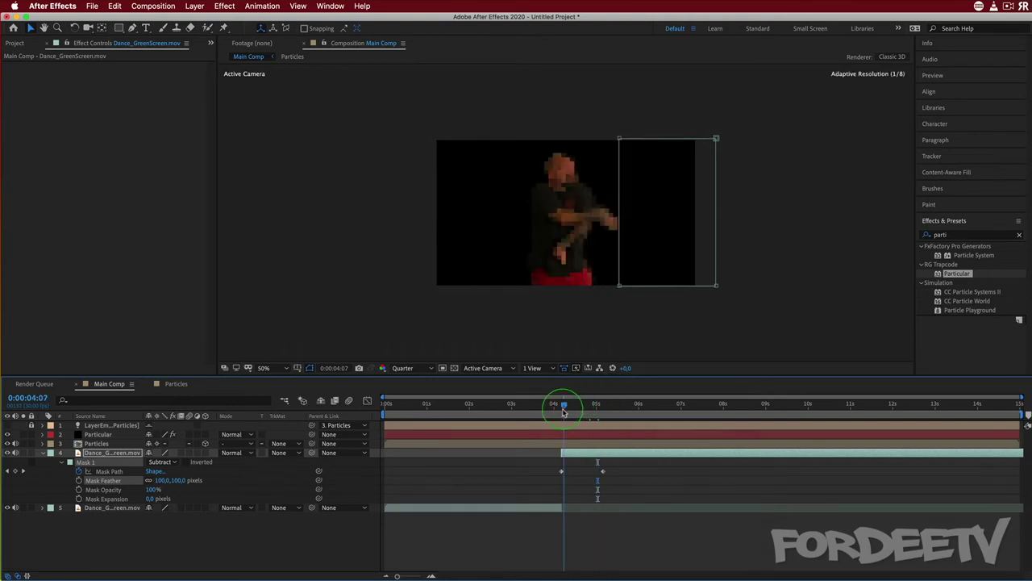
pyautogui.click(43, 453)
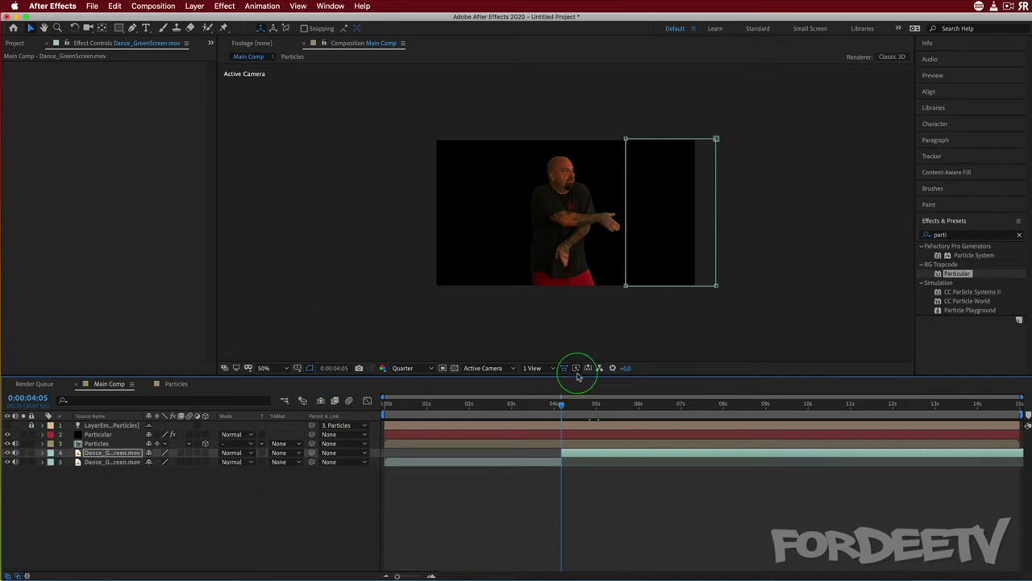
pyautogui.click(96, 444)
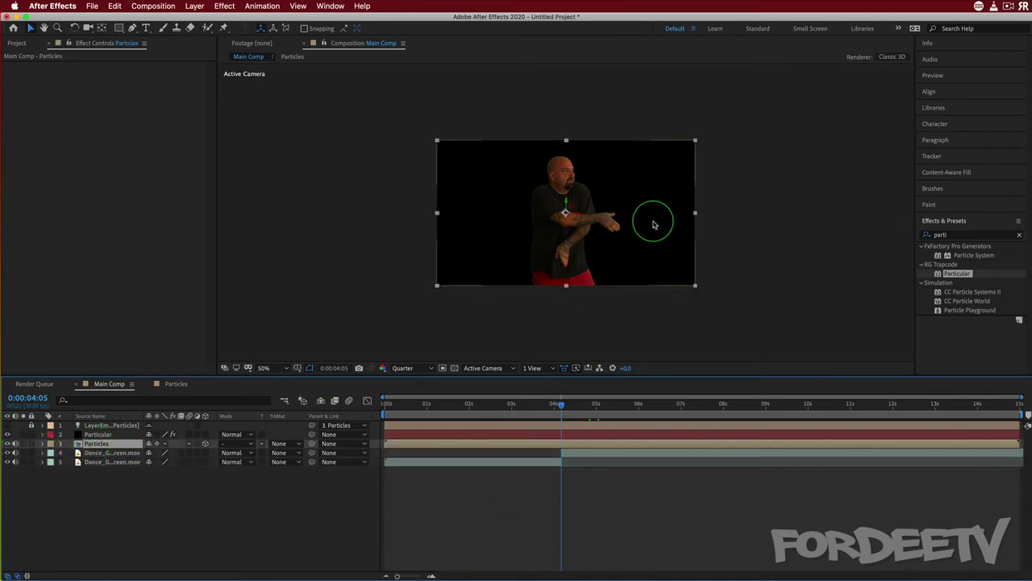
pyautogui.press('p')
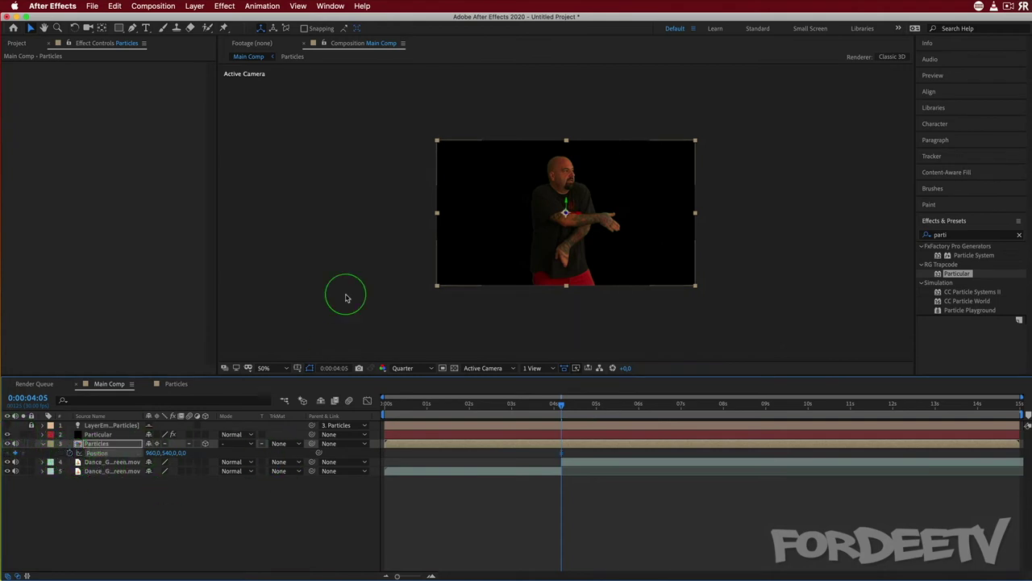
# Step: Keyframe the Particles layer at 0:00:05:05 shifted left to about X 848, and set the composition view magnification to 100%
pyautogui.moveTo(562, 407); pyautogui.dragTo(603, 407)
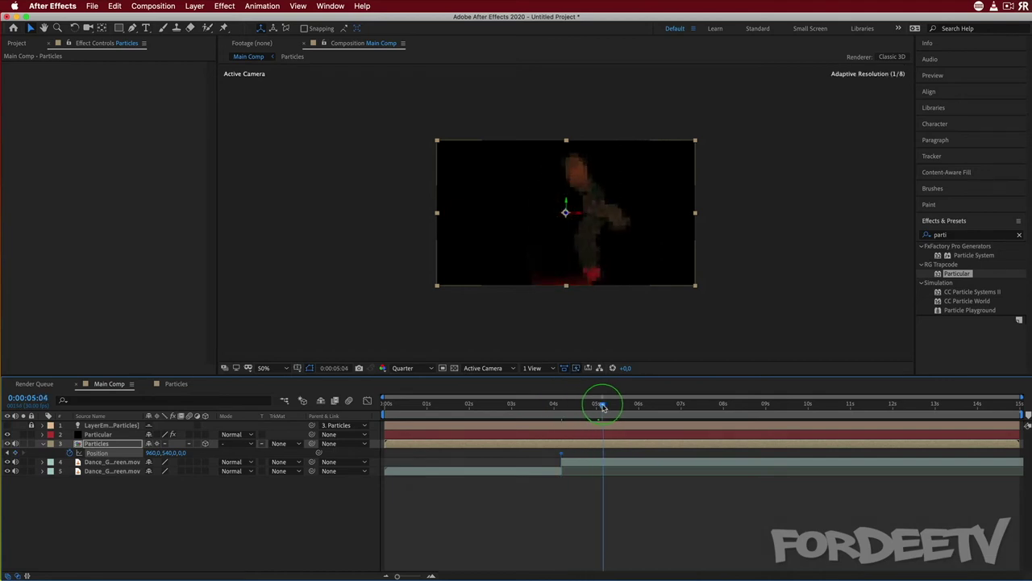
pyautogui.moveTo(634, 237); pyautogui.dragTo(619, 245)
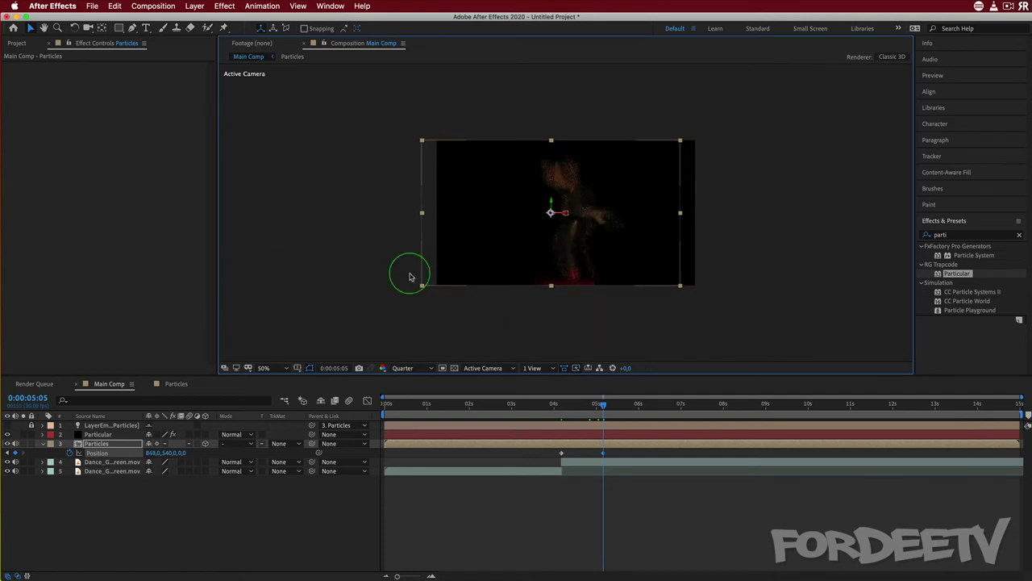
pyautogui.click(264, 367)
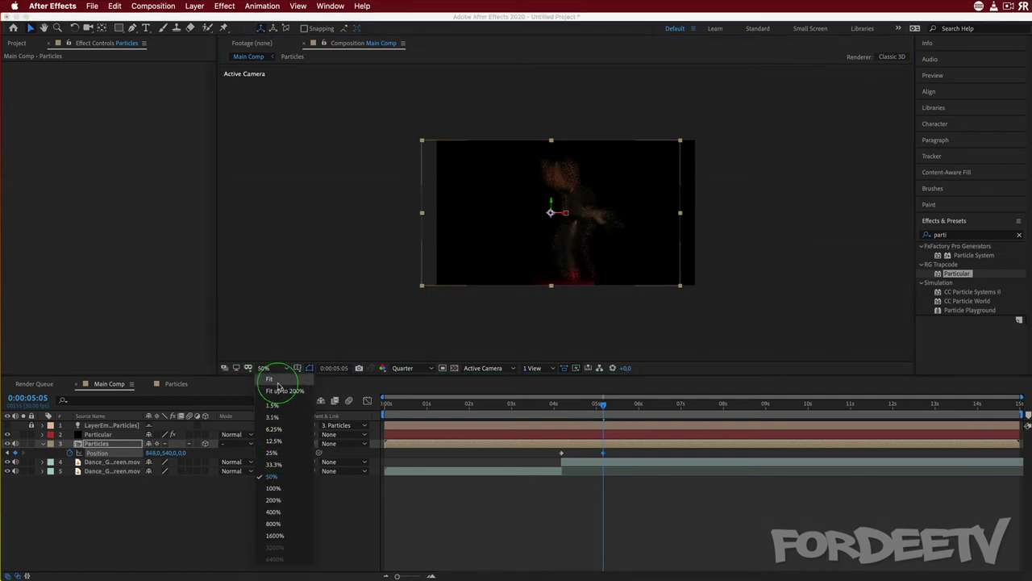
pyautogui.click(273, 488)
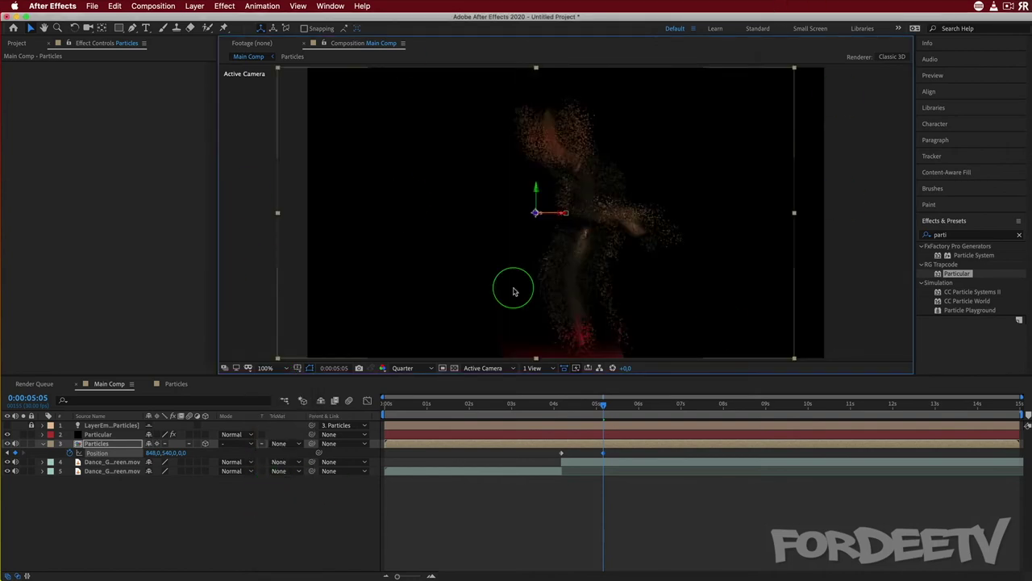
# Step: Examine the dancer's dissolve frame by frame between 0:00:04:10 and 0:00:05:00, comparing the particles with the mask wipe
pyautogui.moveTo(602, 406); pyautogui.dragTo(569, 406)
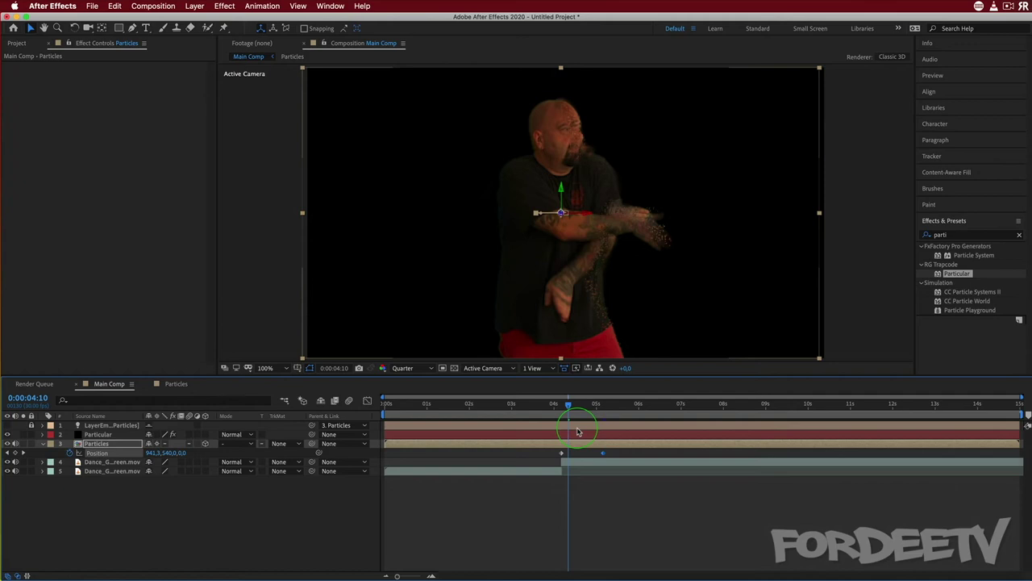
pyautogui.moveTo(567, 406); pyautogui.dragTo(579, 406)
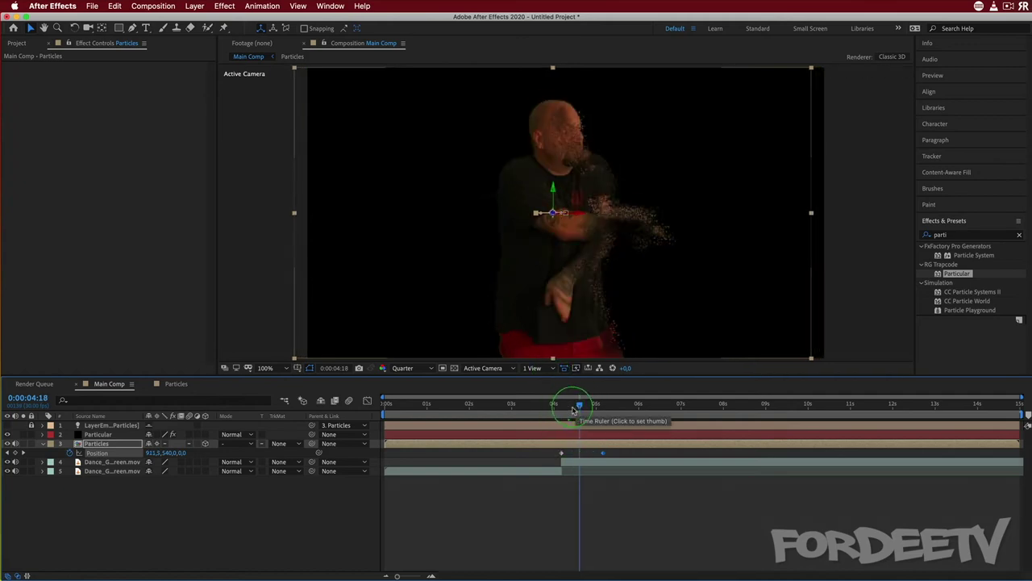
pyautogui.click(583, 406)
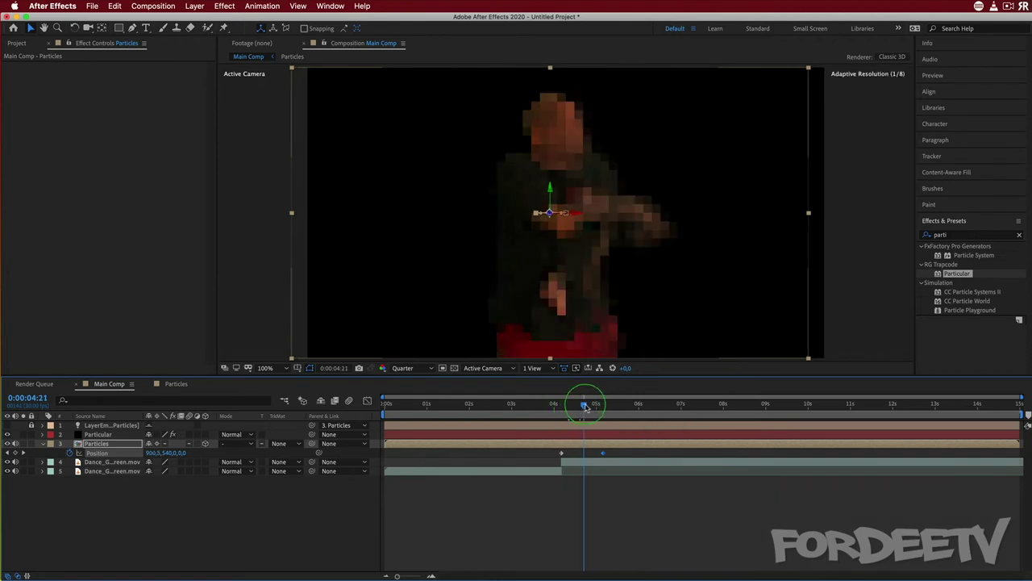
pyautogui.moveTo(584, 406); pyautogui.dragTo(595, 409)
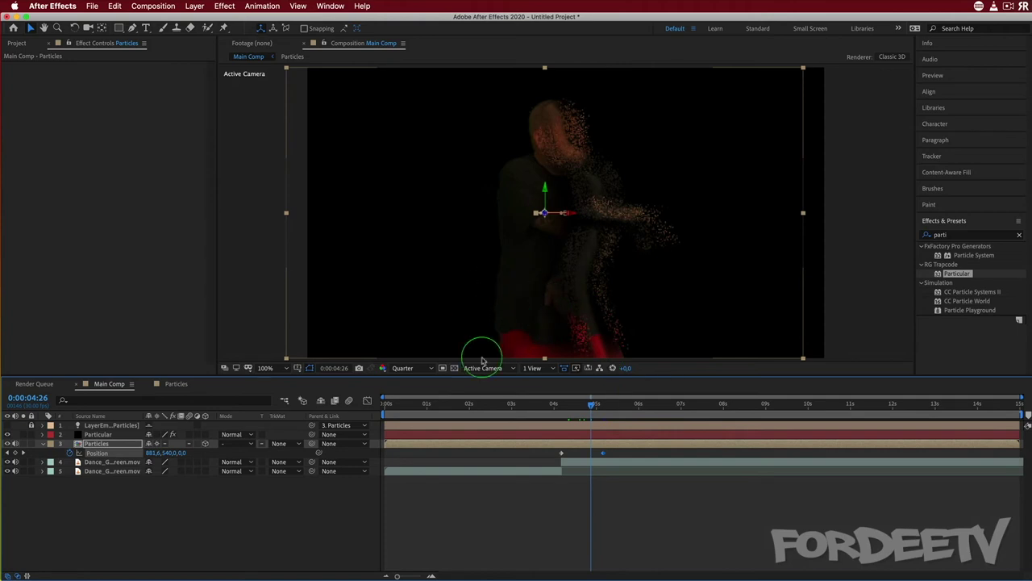
pyautogui.moveTo(593, 405); pyautogui.dragTo(596, 406)
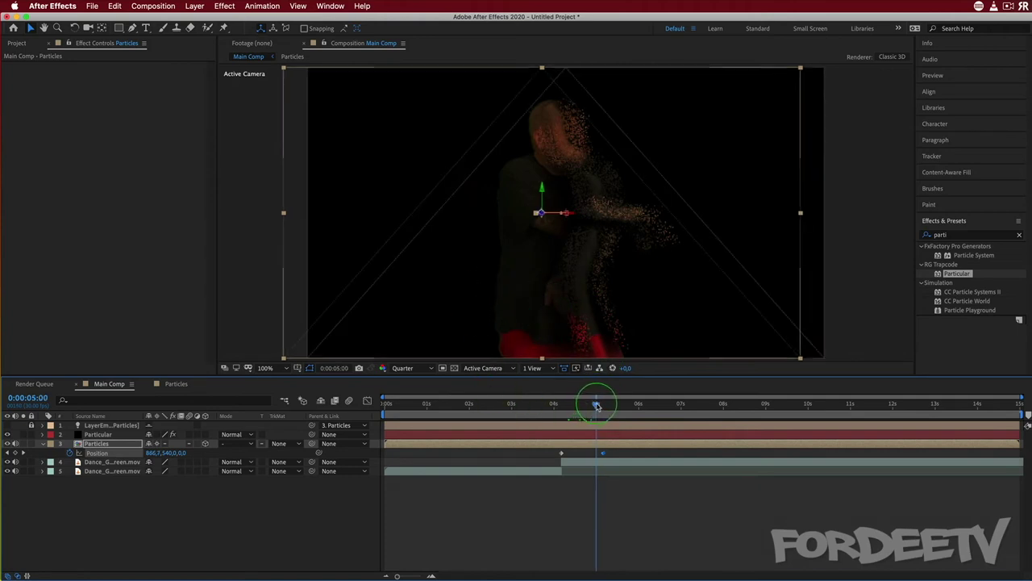
pyautogui.click(553, 360)
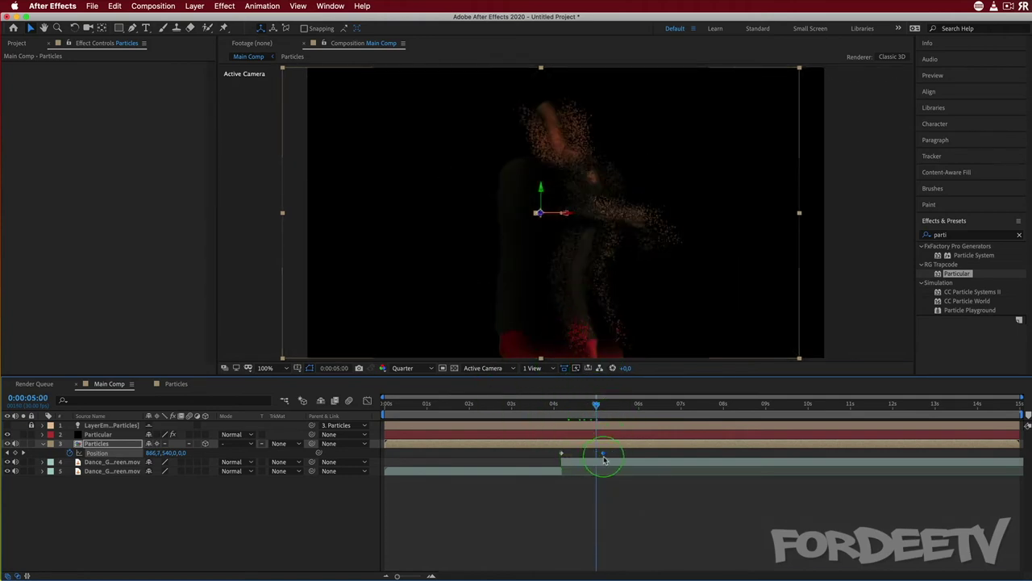
pyautogui.click(593, 345)
# Step: Set the Particles layer's X position to 818 at the 0:00:05:05 keyframe
pyautogui.moveTo(596, 407); pyautogui.dragTo(603, 408)
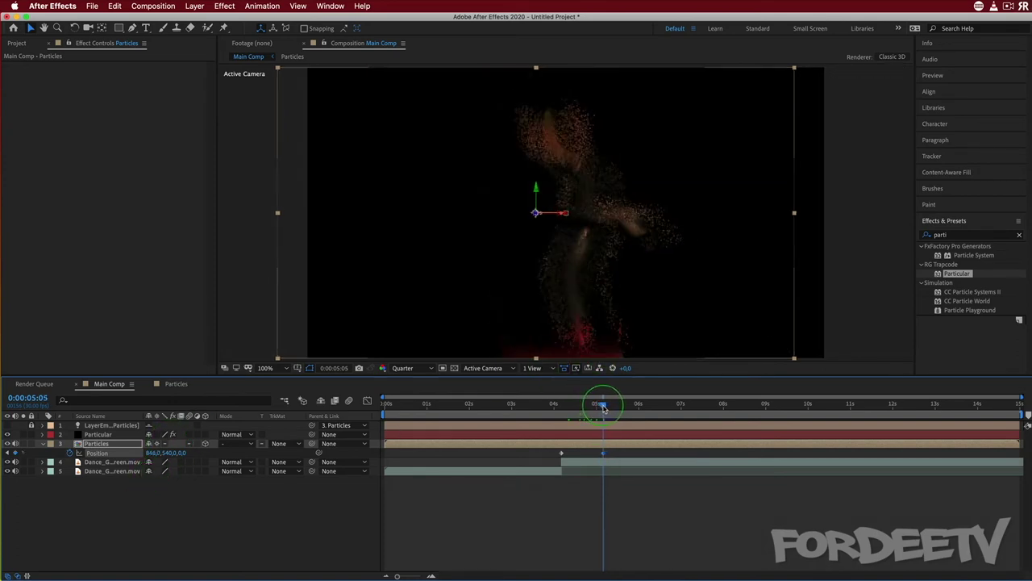
pyautogui.click(154, 451)
pyautogui.click(154, 454)
pyautogui.write('618')
pyautogui.press('Return')
pyautogui.click(434, 380)
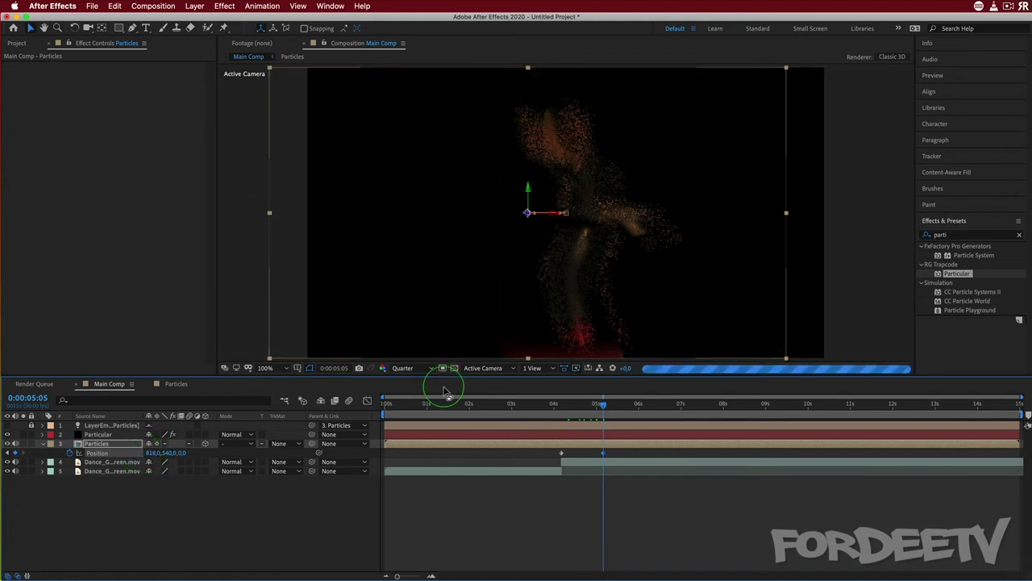
pyautogui.click(567, 361)
# Step: Preview the particle dissolve from 0:00:04:05 to check its timing
pyautogui.moveTo(603, 405); pyautogui.dragTo(563, 410)
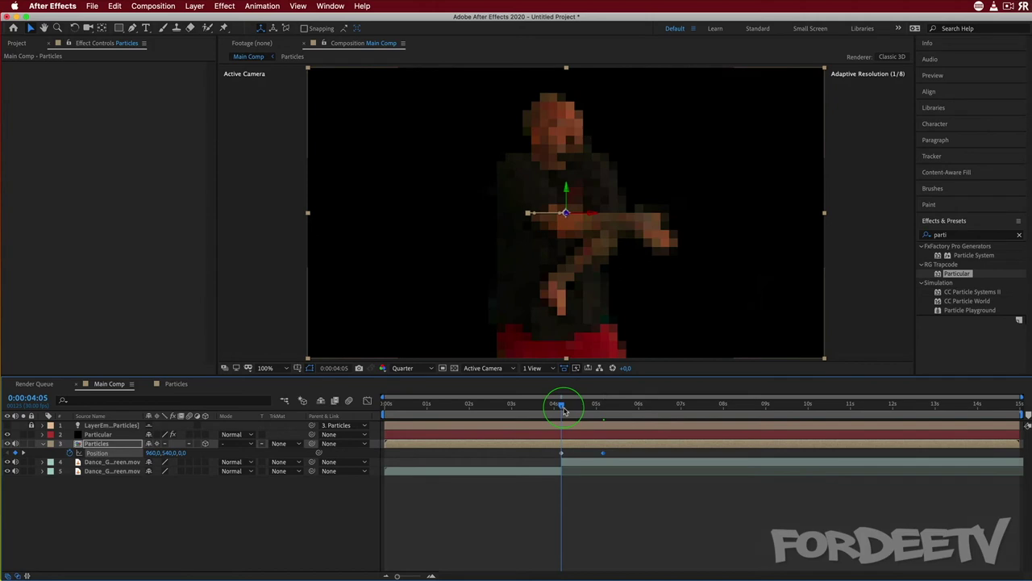
pyautogui.press('space')
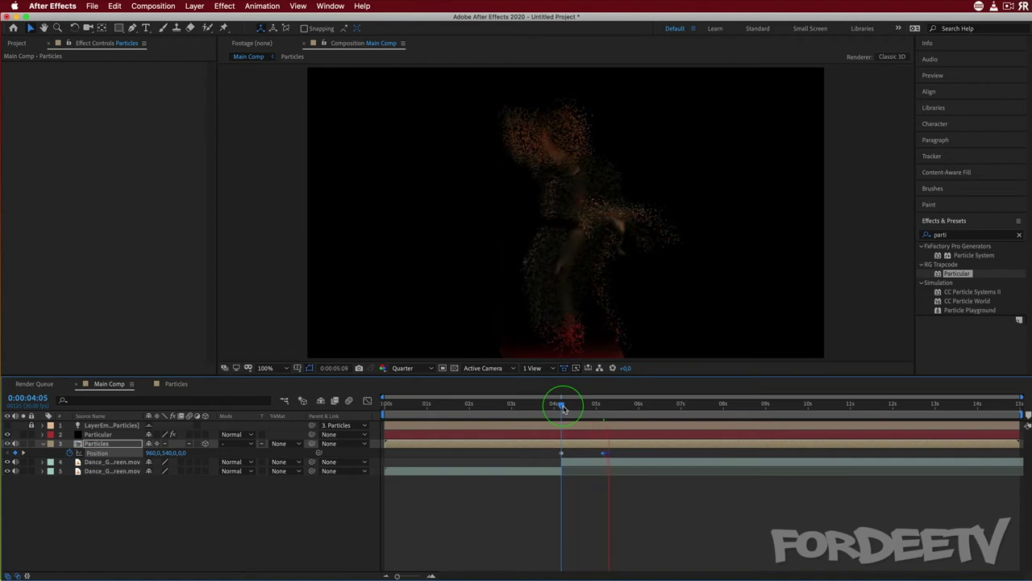
pyautogui.press('space')
pyautogui.moveTo(619, 412); pyautogui.dragTo(566, 419)
pyautogui.press('space')
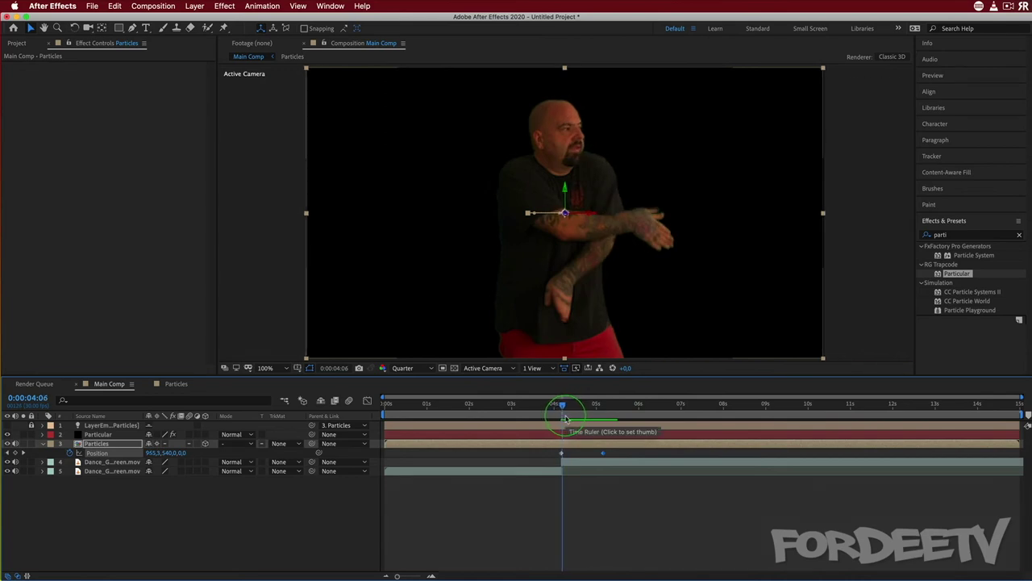
pyautogui.click(675, 449)
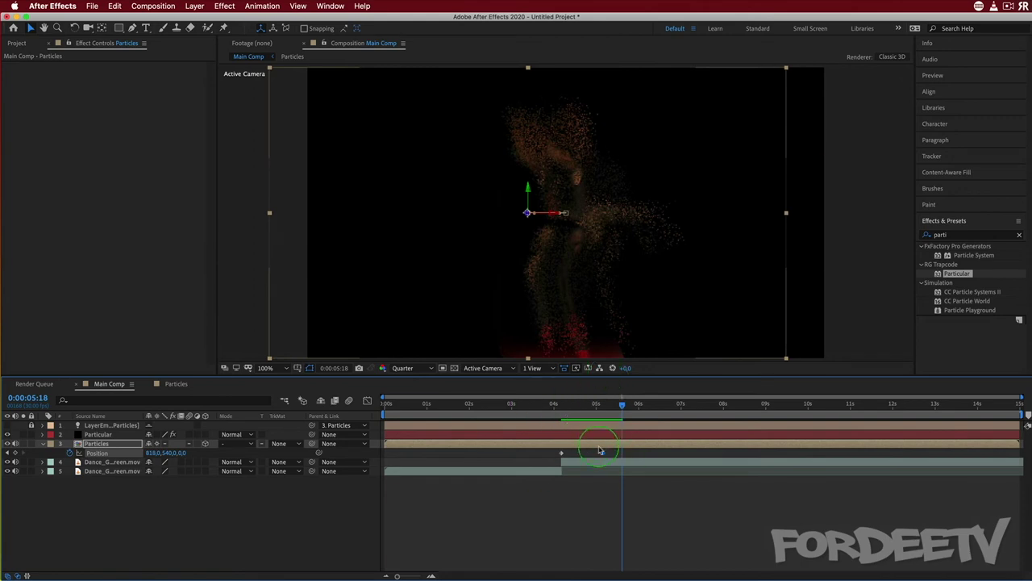
# Step: Move the Particles layer's second Position keyframe to 0:00:06:05
pyautogui.moveTo(623, 411)
pyautogui.mouseDown()
pyautogui.moveTo(645, 407)
pyautogui.moveTo(632, 416)
pyautogui.mouseUp()
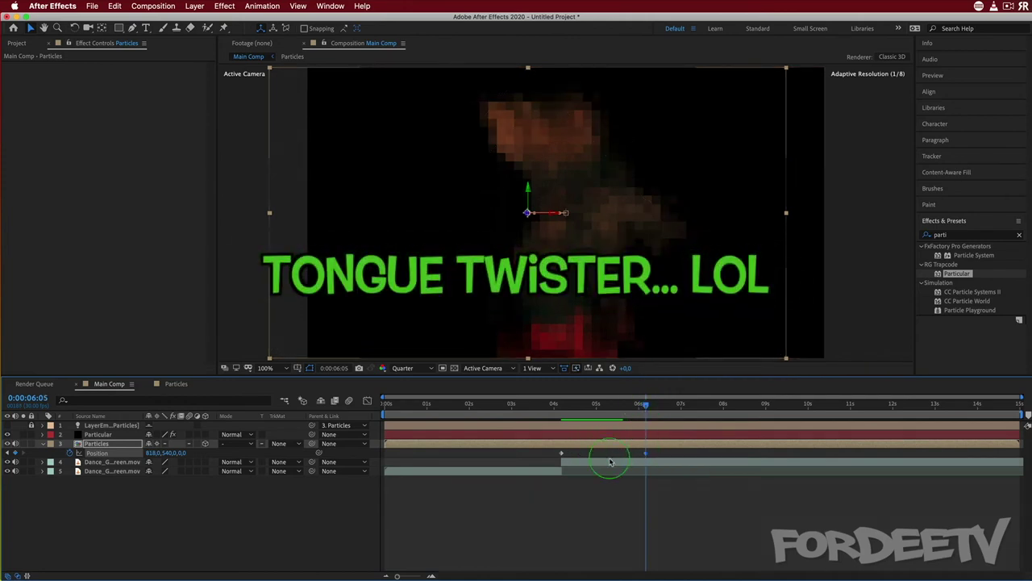
pyautogui.click(645, 452)
pyautogui.click(93, 452)
# Step: Reveal the frozen dancer layer's keyframes and move the second Mask Path keyframe to 0:00:06:05
pyautogui.click(93, 461)
pyautogui.press('u')
pyautogui.click(105, 489)
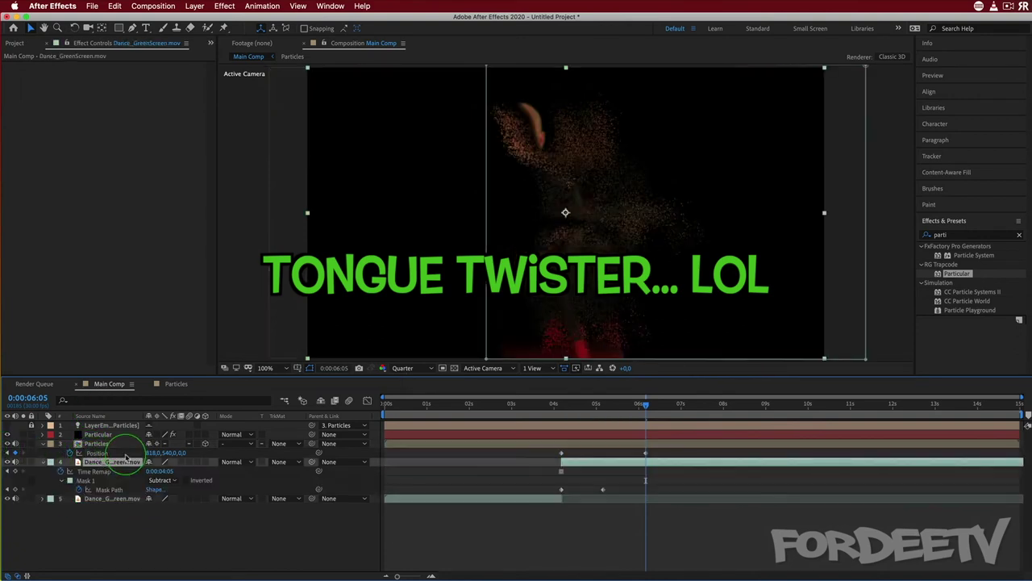
pyautogui.click(604, 489)
pyautogui.moveTo(603, 492); pyautogui.dragTo(646, 497)
# Step: Keyframe Mask 1 at 0:00:05:13 by shifting the whole mask slightly left over the dancer
pyautogui.moveTo(646, 403); pyautogui.dragTo(617, 410)
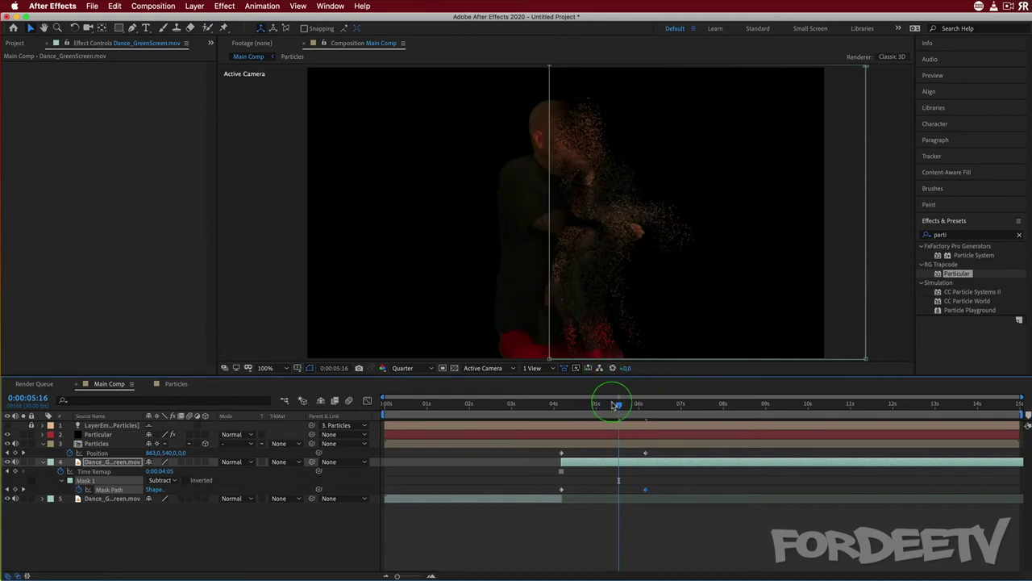
pyautogui.moveTo(619, 406); pyautogui.dragTo(615, 410)
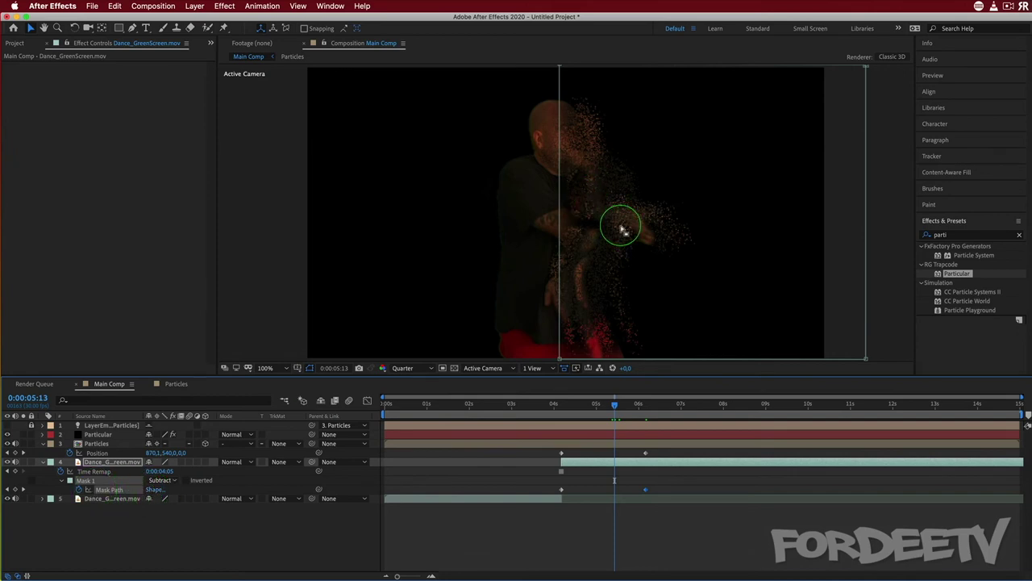
pyautogui.click(867, 361)
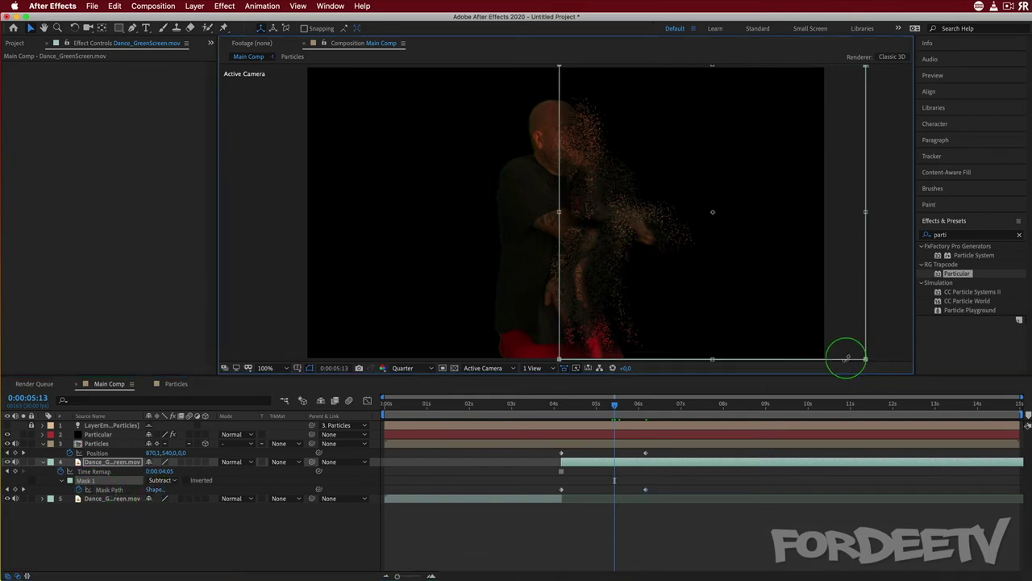
pyautogui.moveTo(677, 276); pyautogui.dragTo(660, 275)
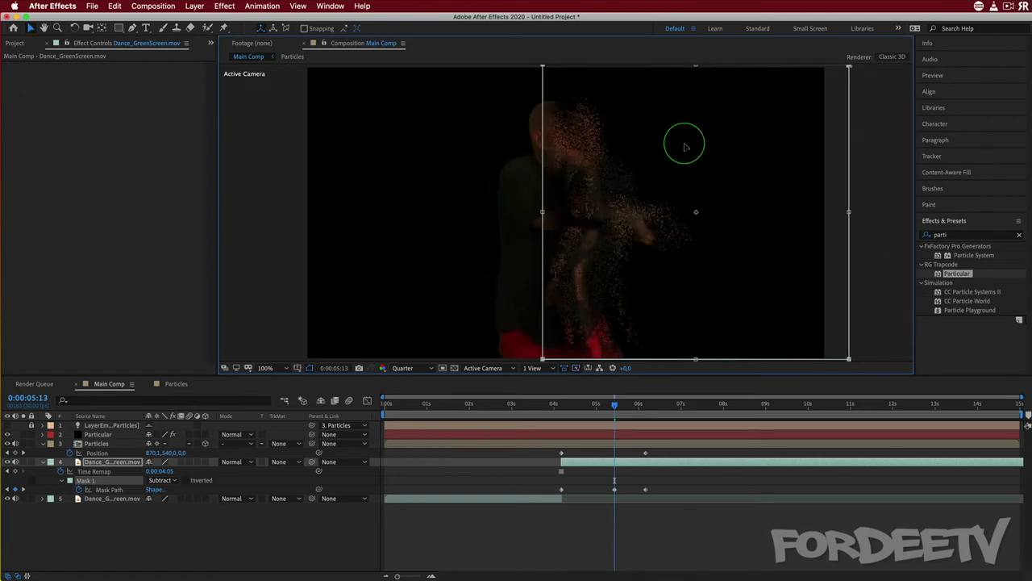
# Step: Preview the slower dissolve from 0:00:04:05, including a pass with the Particles layer hidden
pyautogui.moveTo(614, 405); pyautogui.dragTo(562, 405)
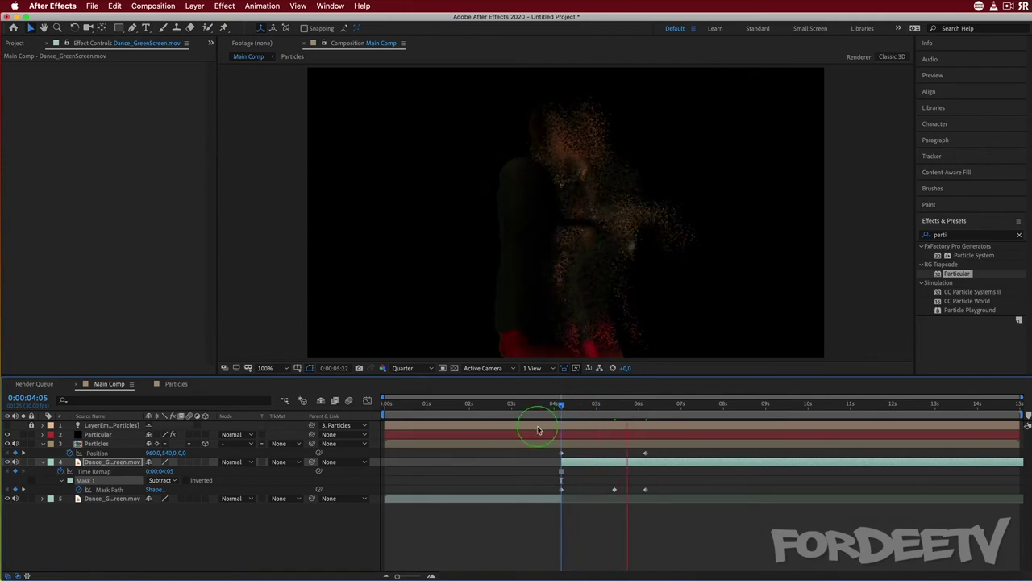
pyautogui.press('space')
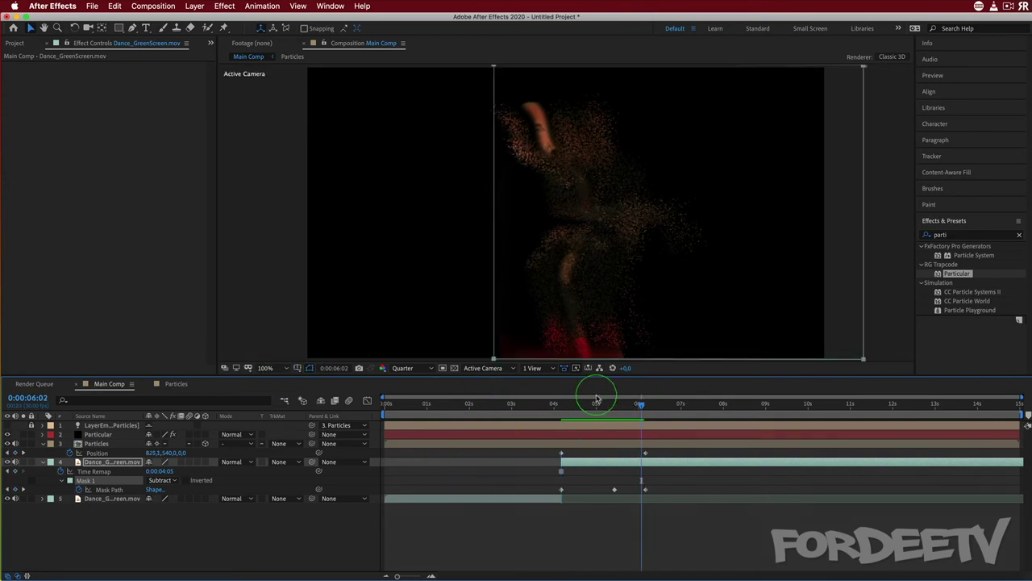
pyautogui.moveTo(641, 405); pyautogui.dragTo(637, 430)
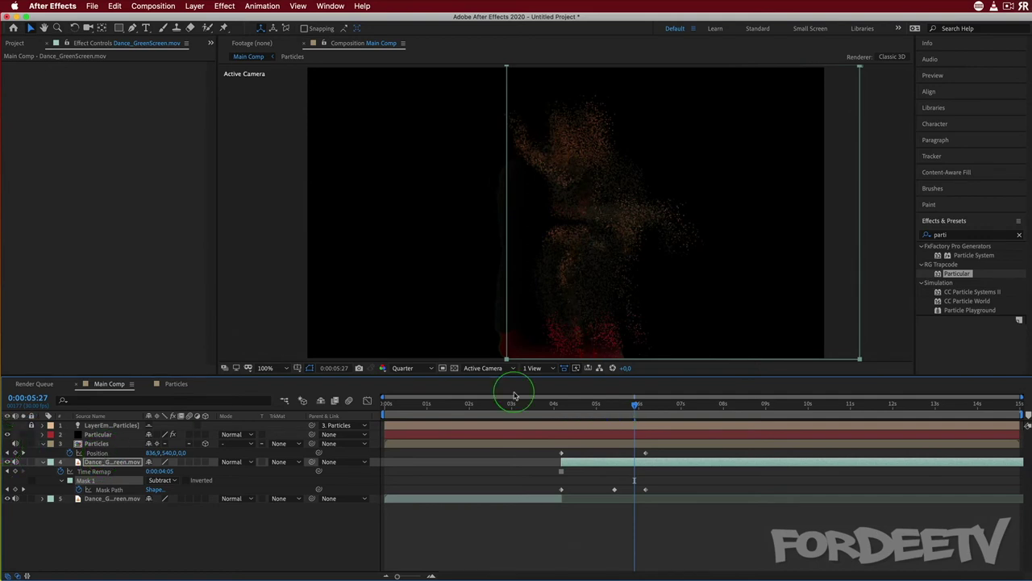
pyautogui.moveTo(635, 406); pyautogui.dragTo(561, 403)
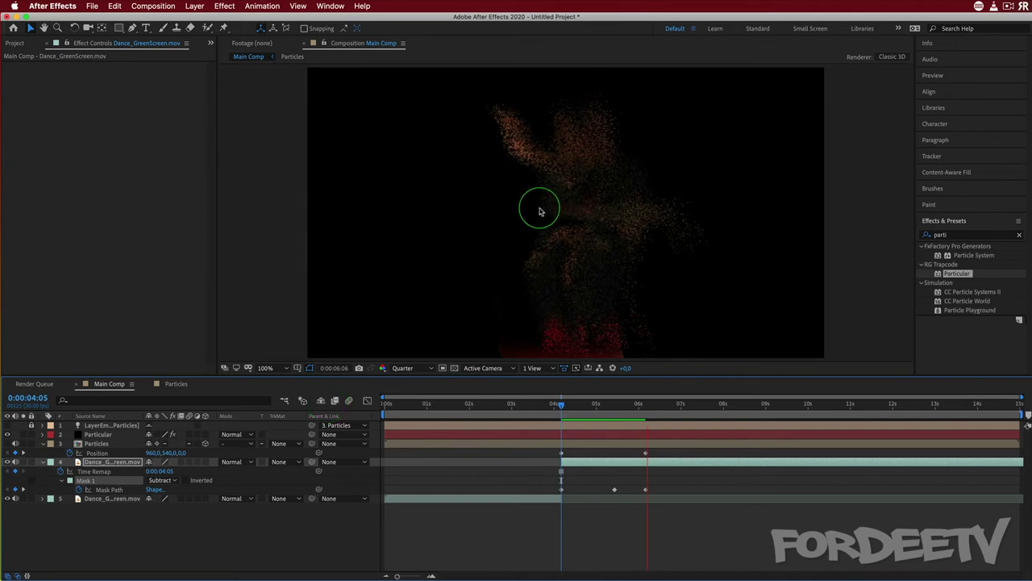
pyautogui.press('space')
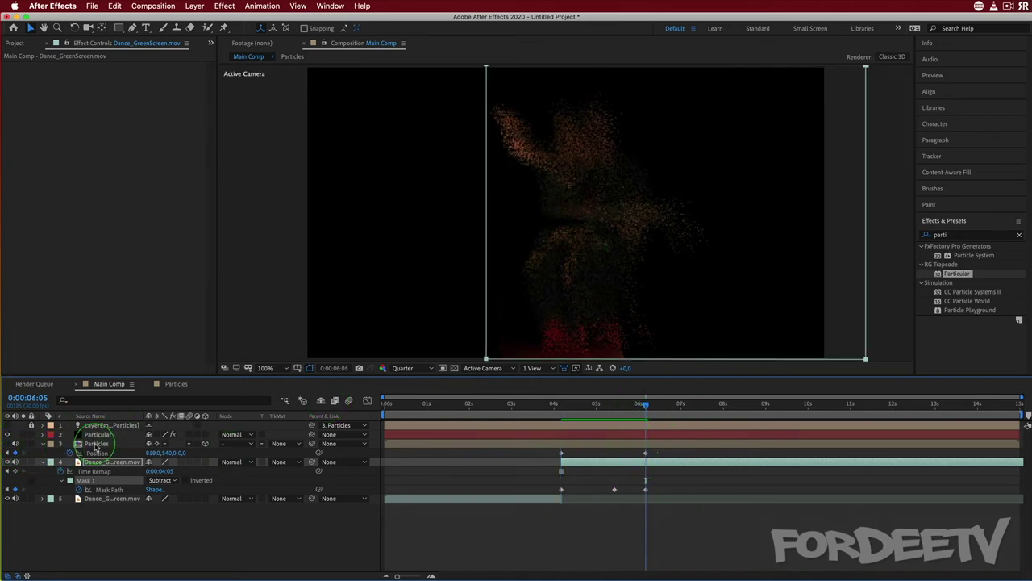
# Step: Select the Particles layer and preview the dissolve from 0:00:04:05 to judge the particle spread
pyautogui.click(96, 444)
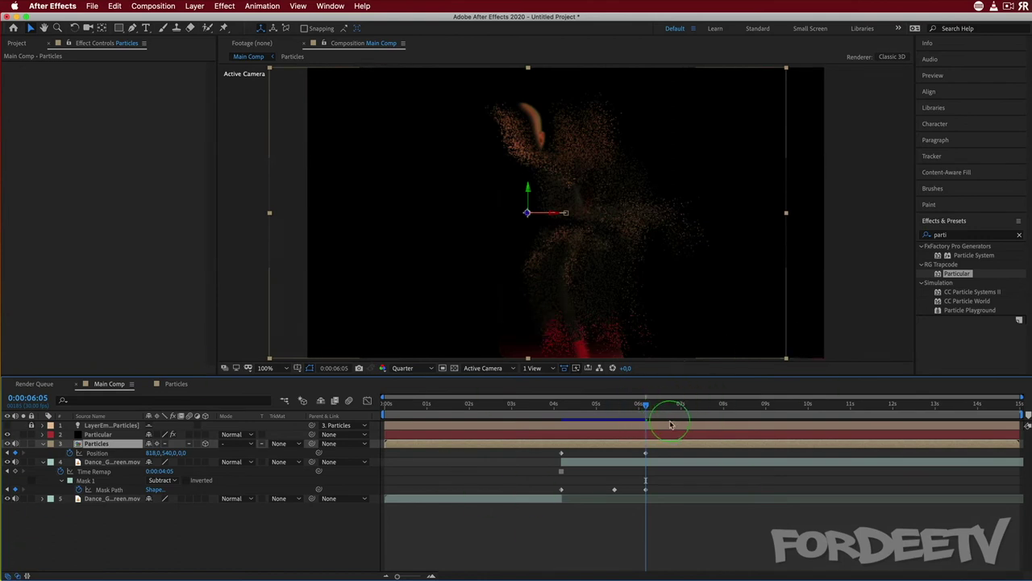
pyautogui.moveTo(645, 407); pyautogui.dragTo(560, 416)
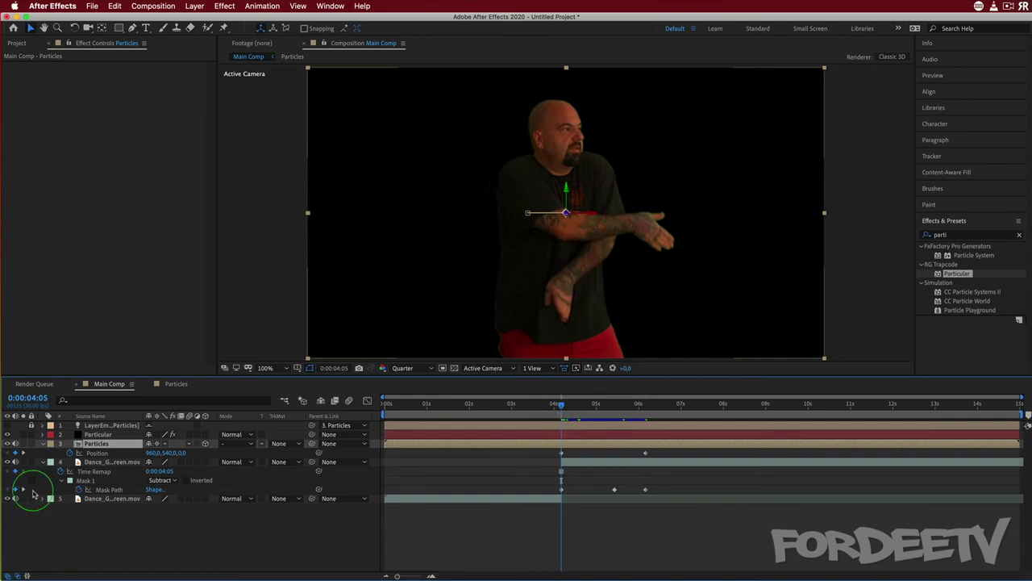
pyautogui.click(503, 345)
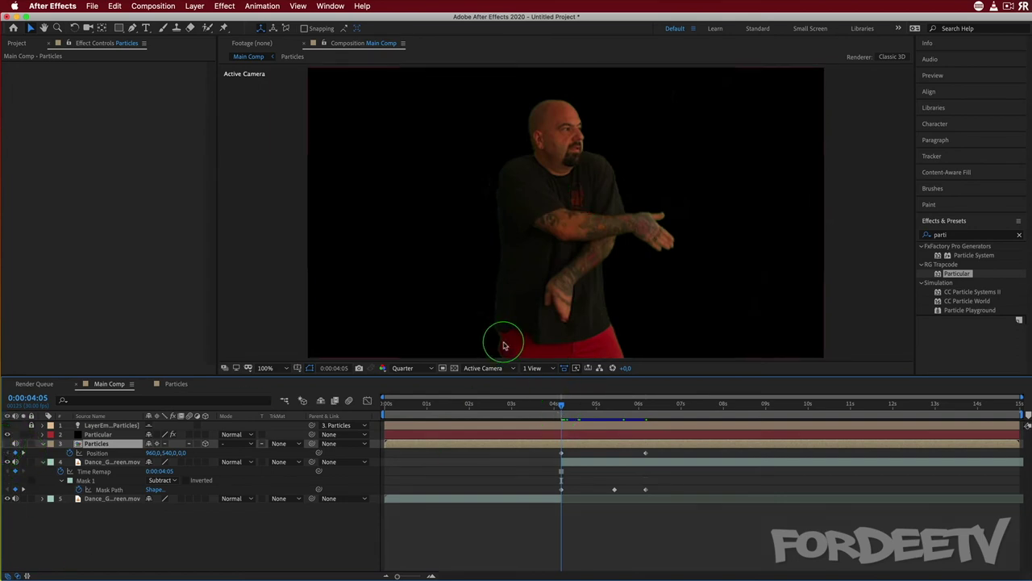
pyautogui.press('space')
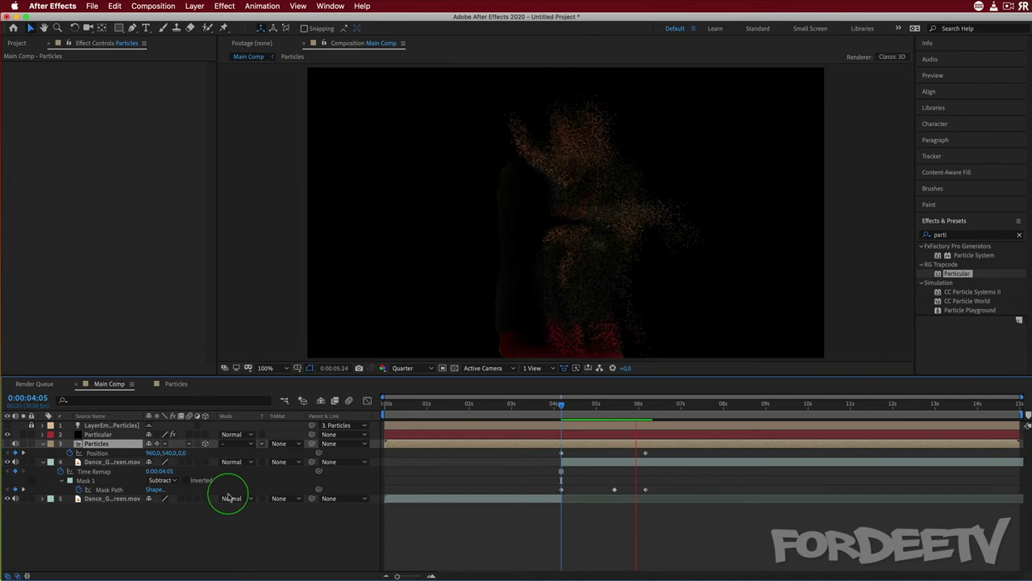
pyautogui.press('space')
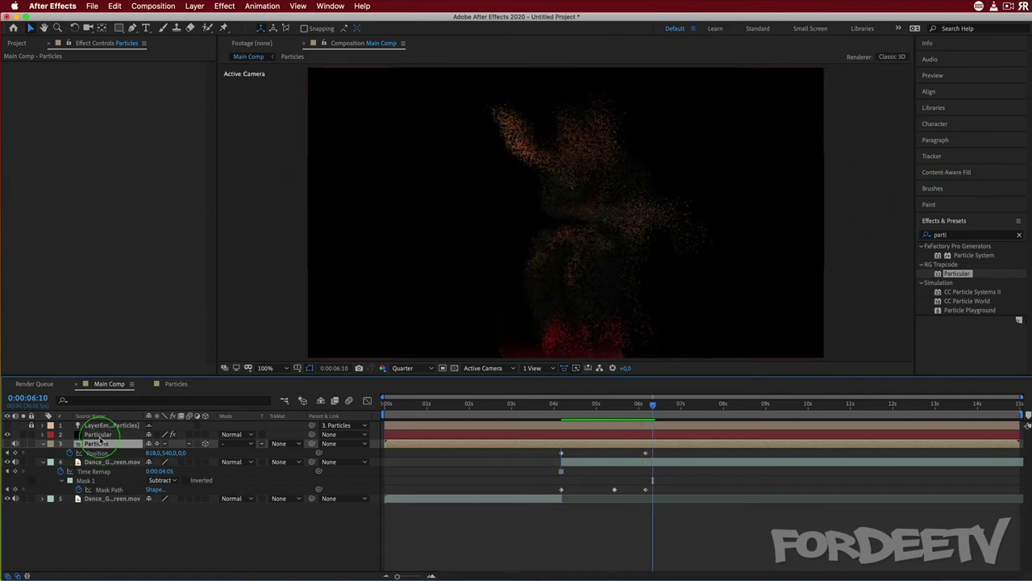
# Step: Set the Particular emitter's Velocity from Motion to 80 and its Velocity to 120
pyautogui.click(98, 435)
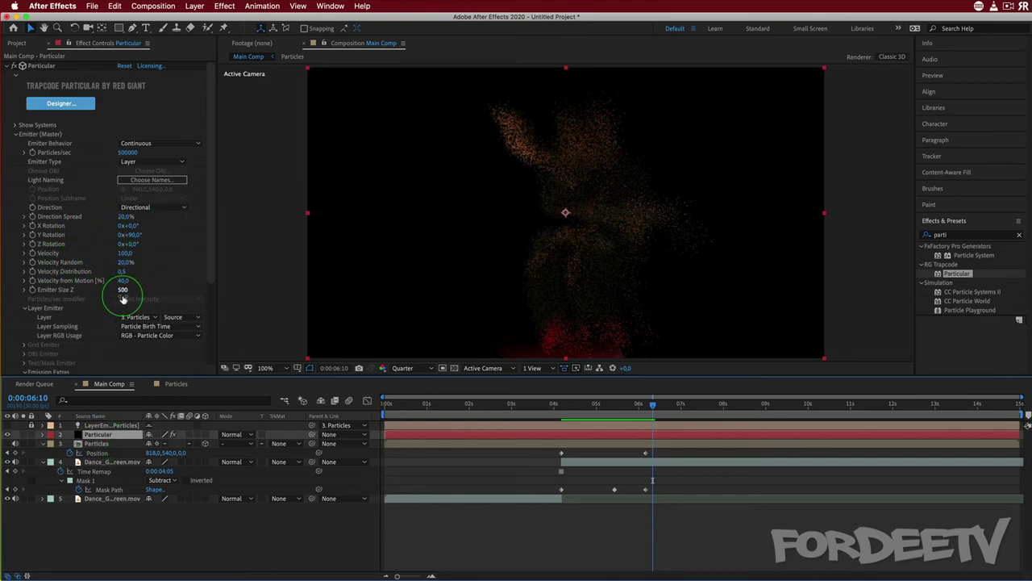
pyautogui.click(125, 280)
pyautogui.write('80')
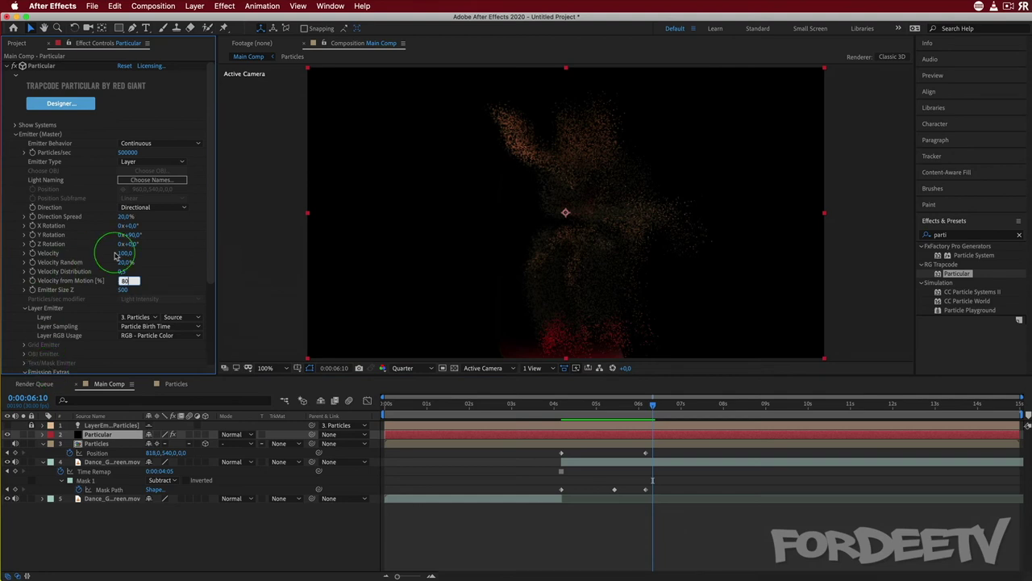
pyautogui.click(125, 253)
pyautogui.press('Return')
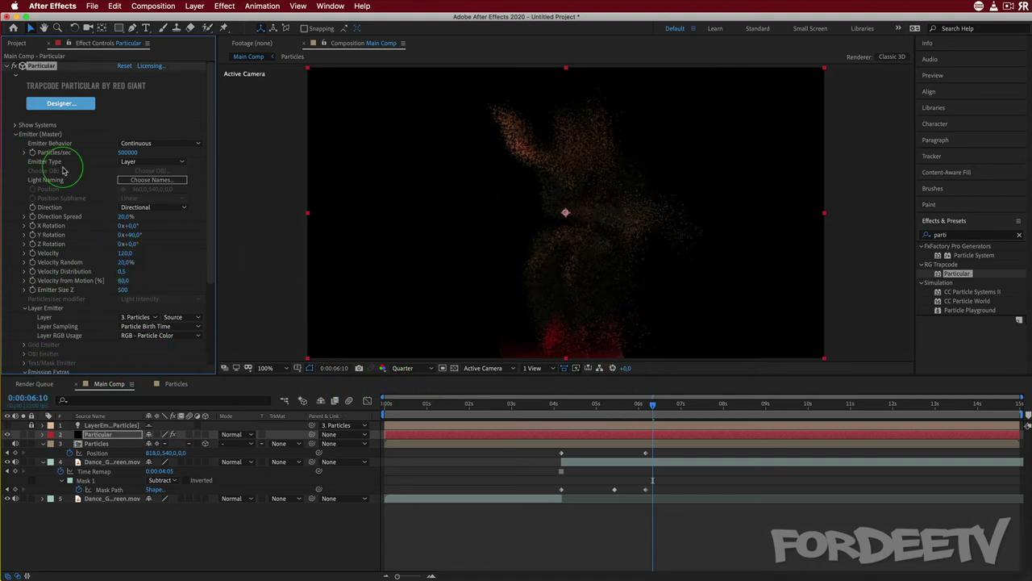
# Step: In Particular's Particle (Master) settings, keep Life at 5 seconds and set the particle Size to 2.5
pyautogui.scroll(-1, 170, 267)
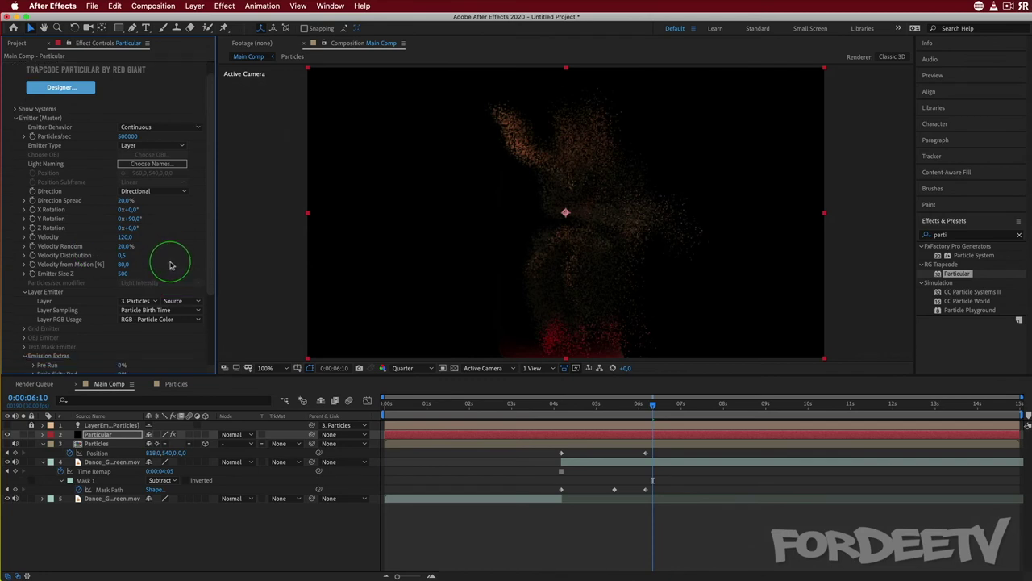
pyautogui.scroll(-5, 170, 266)
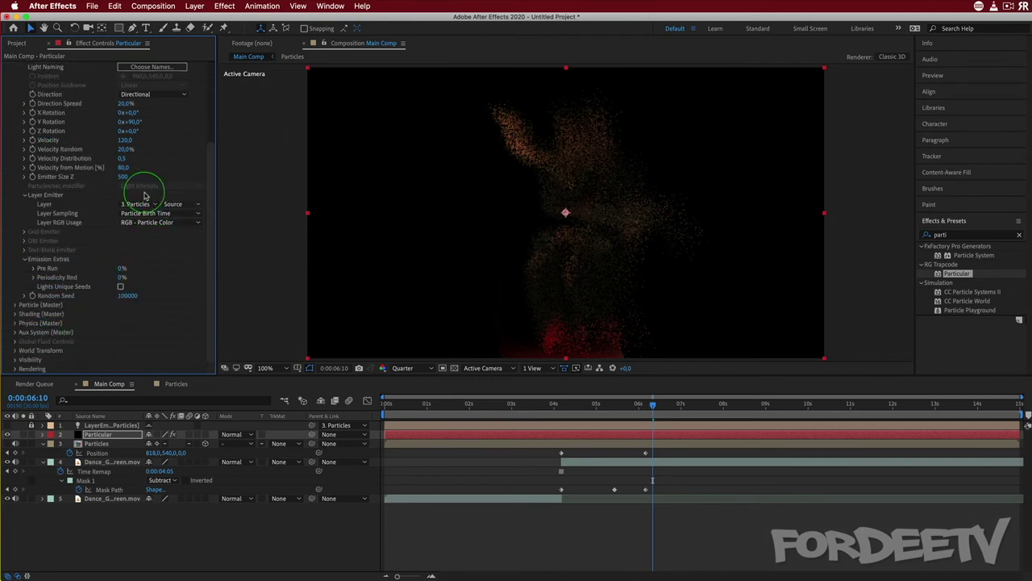
pyautogui.scroll(3, 145, 196)
pyautogui.click(14, 78)
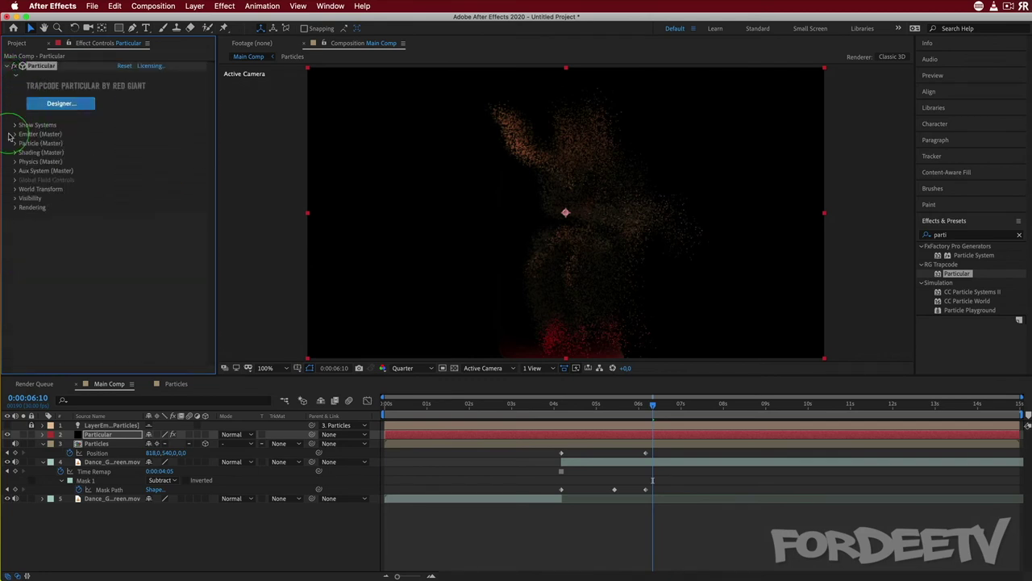
pyautogui.scroll(-3, 80, 179)
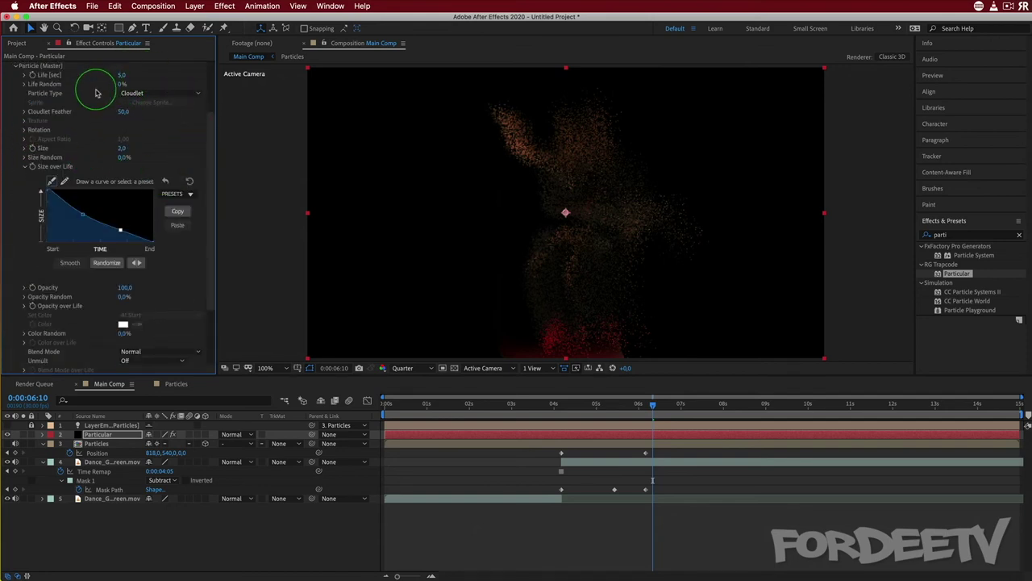
pyautogui.click(119, 75)
pyautogui.write('5')
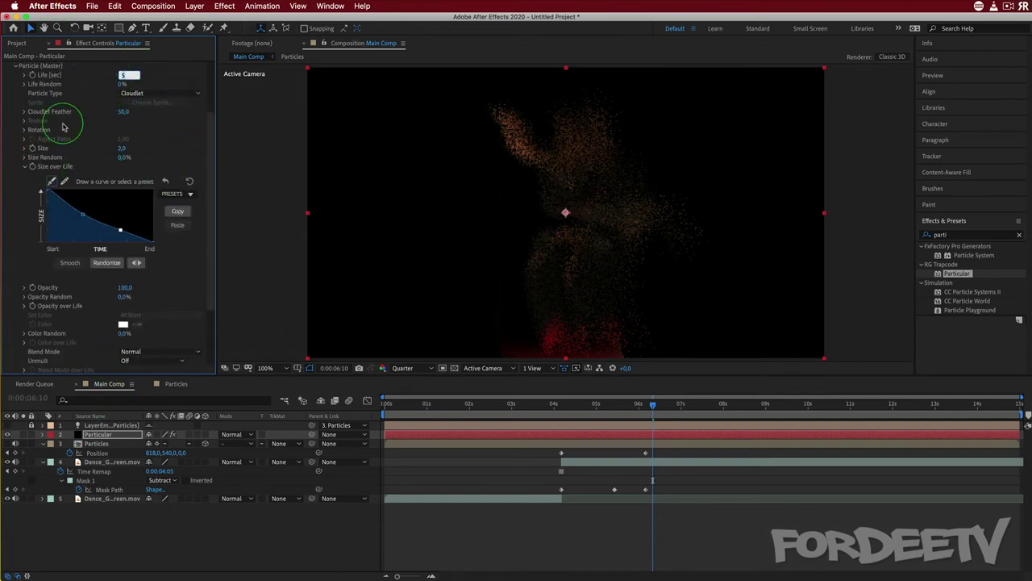
pyautogui.click(125, 148)
pyautogui.press('Return')
# Step: Preview the dissolve twice from 0:00:04:05 to check the faster, larger particles
pyautogui.click(562, 410)
pyautogui.click(562, 405)
pyautogui.press('space')
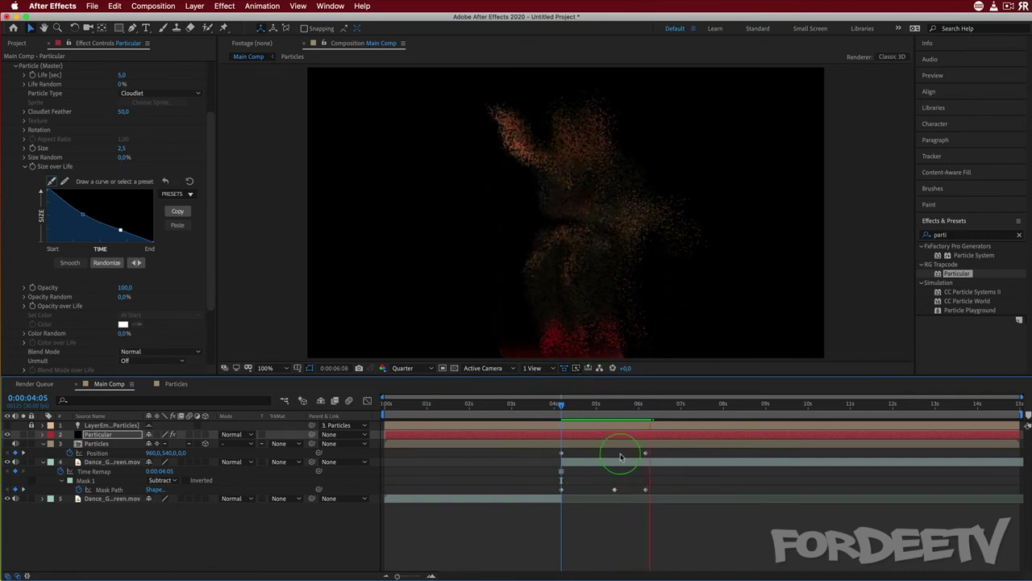
pyautogui.press('space')
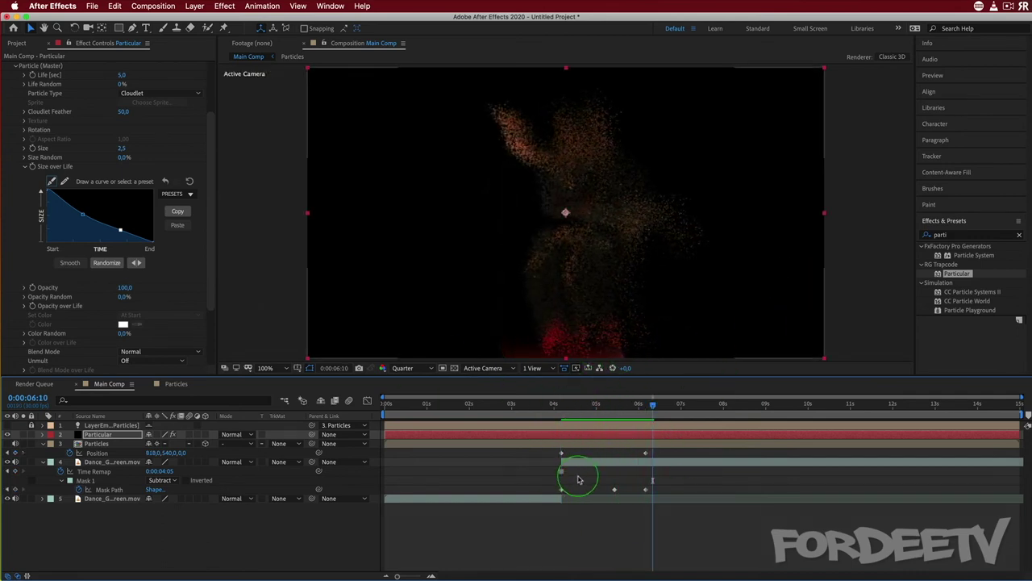
pyautogui.moveTo(653, 407); pyautogui.dragTo(562, 422)
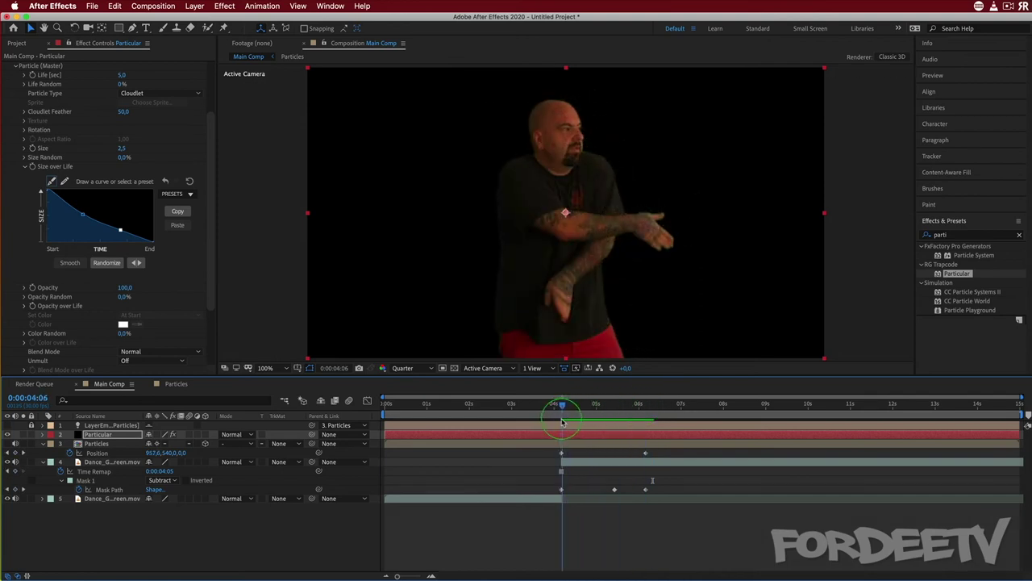
pyautogui.press('space')
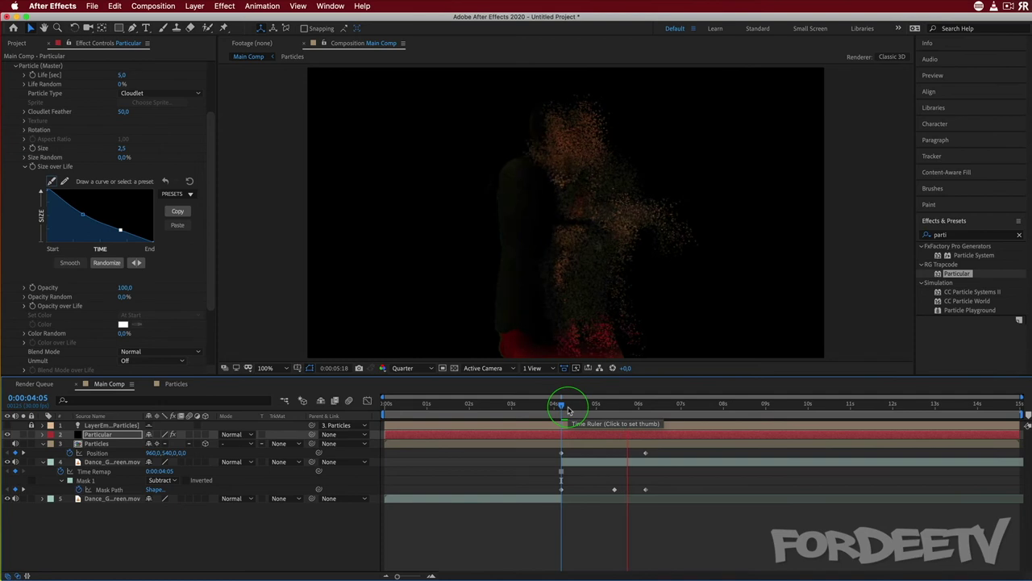
pyautogui.press('space')
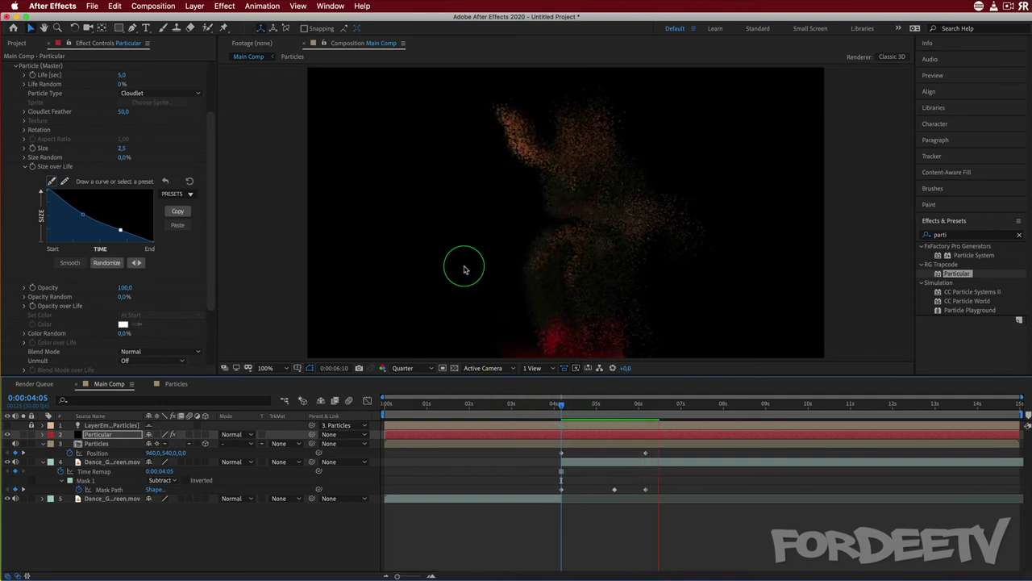
# Step: Add an Opacity keyframe at 100% to the Particular layer at 0:00:05:25
pyautogui.moveTo(660, 406); pyautogui.dragTo(646, 412)
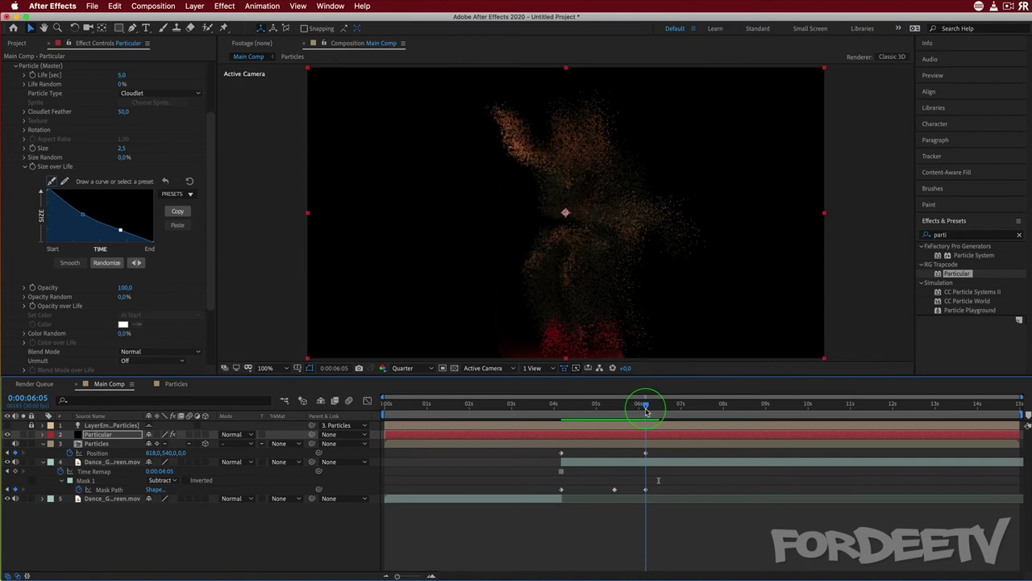
pyautogui.moveTo(645, 411); pyautogui.dragTo(632, 411)
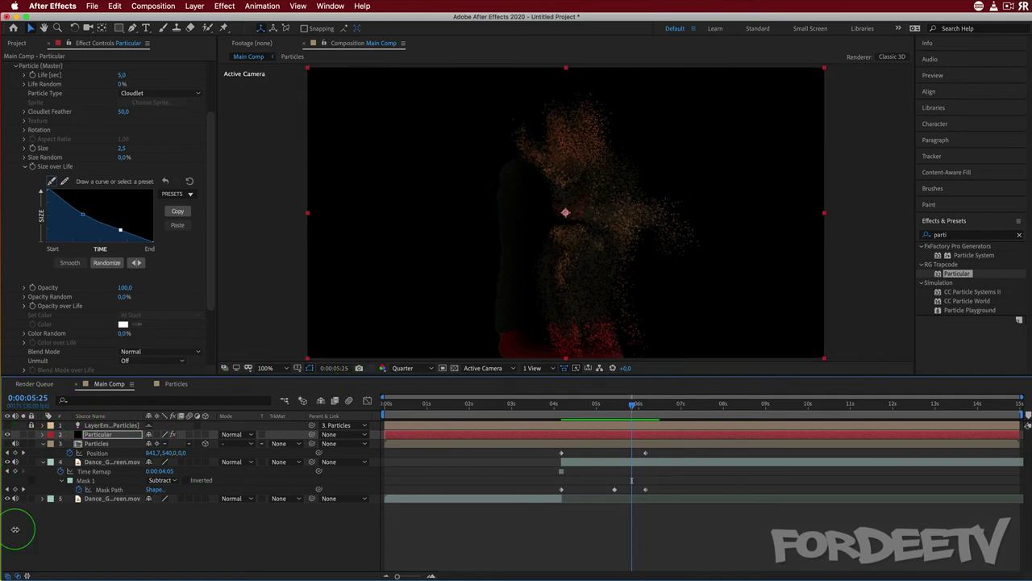
pyautogui.click(116, 452)
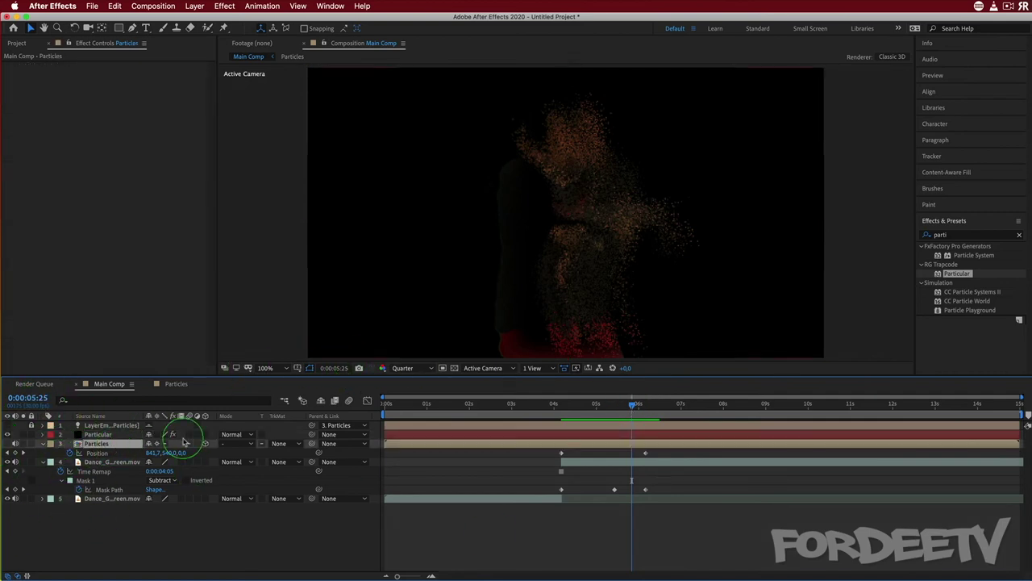
pyautogui.click(92, 434)
pyautogui.press('t')
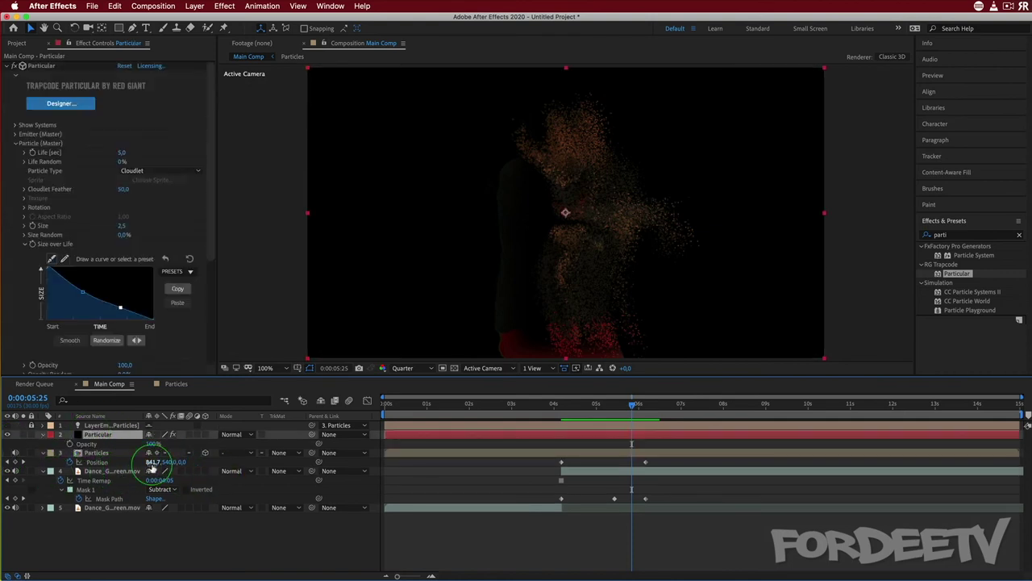
pyautogui.click(69, 444)
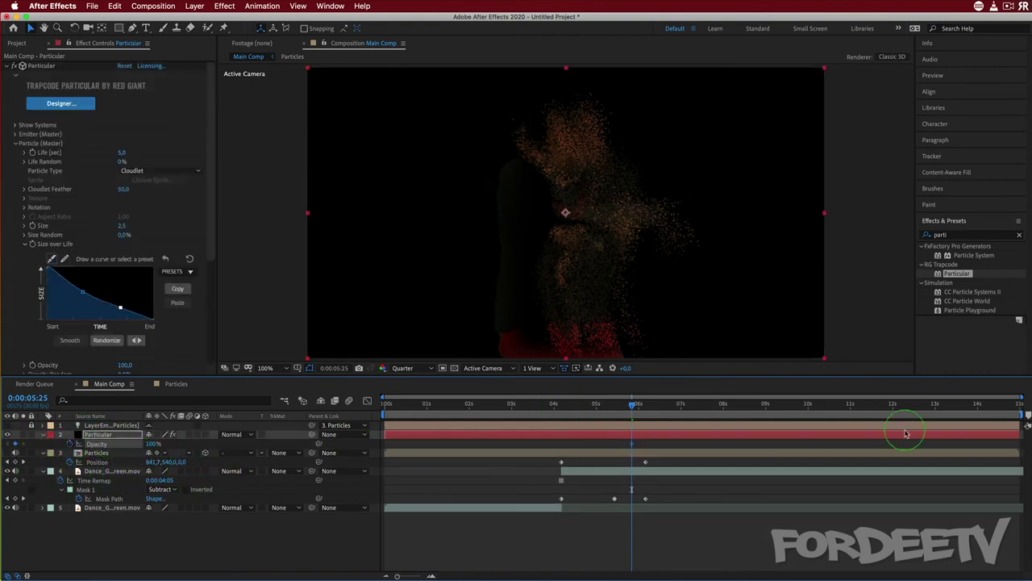
# Step: Keyframe the Particular layer's Opacity to 0% at 0:00:07:00
pyautogui.moveTo(635, 406); pyautogui.dragTo(682, 409)
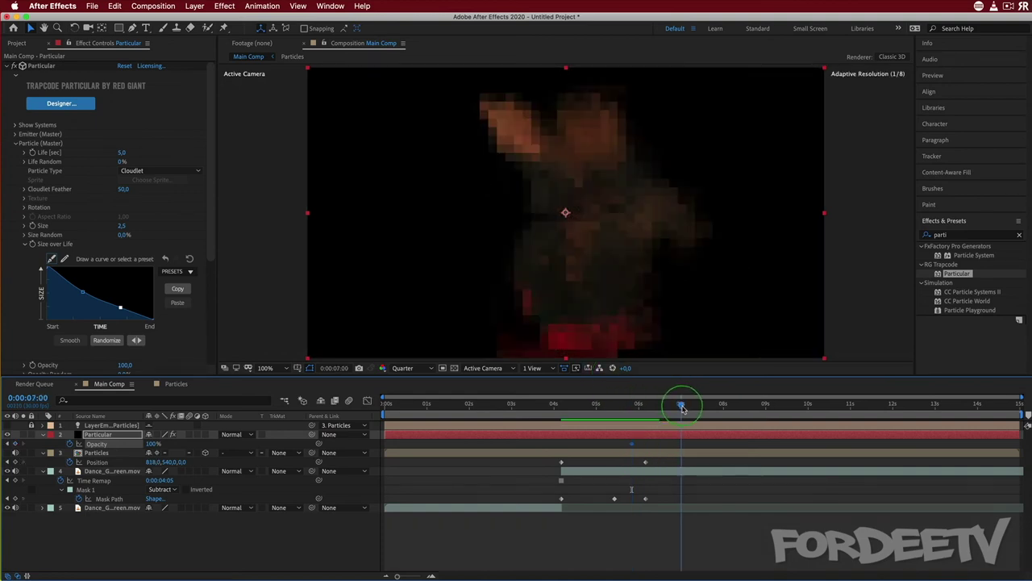
pyautogui.click(149, 443)
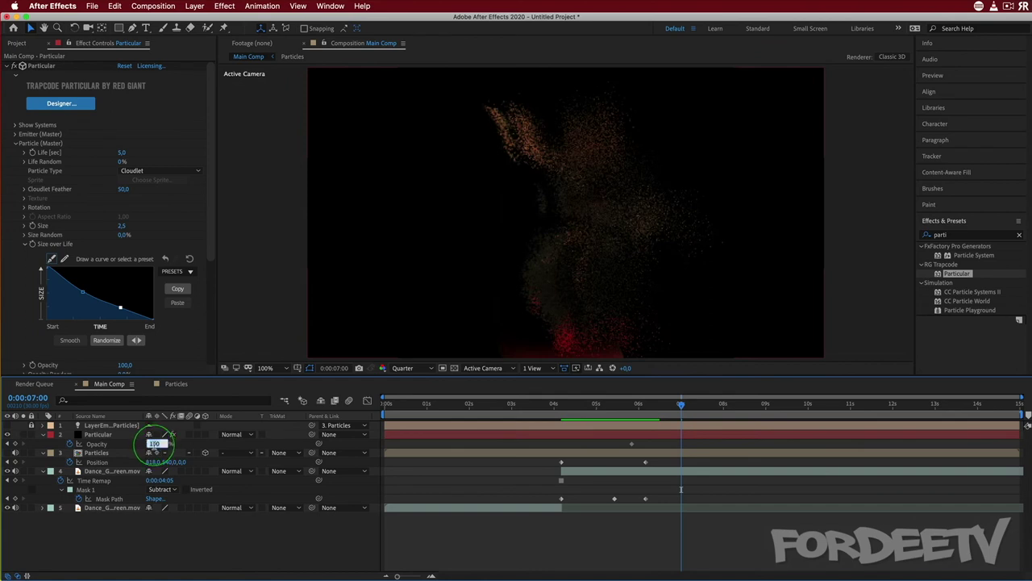
pyautogui.write('0')
pyautogui.press('Return')
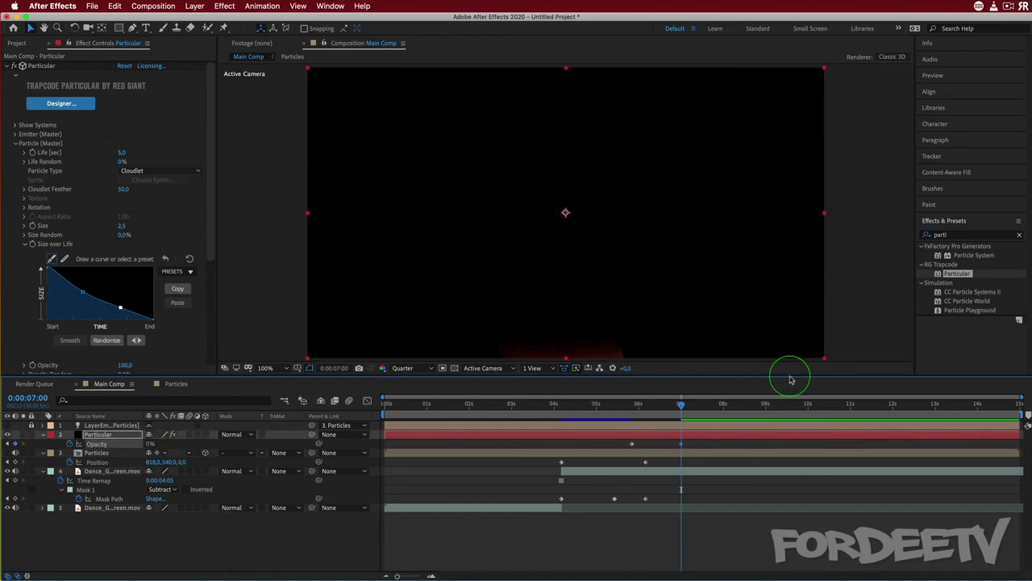
# Step: Check the dancer and Particles layers for the leftover red strip and set the preview resolution to Full
pyautogui.click(90, 508)
pyautogui.click(14, 508)
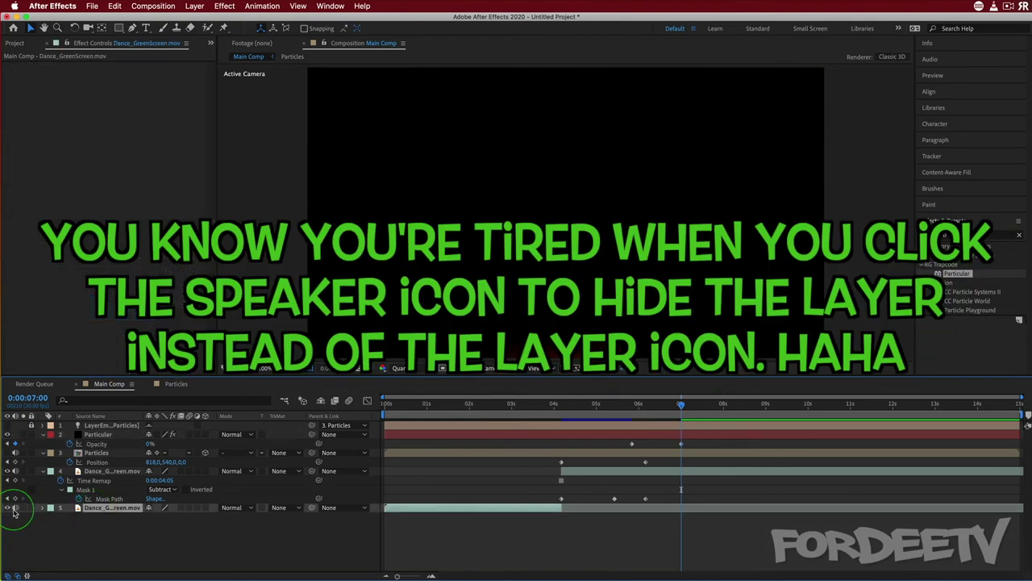
pyautogui.click(15, 456)
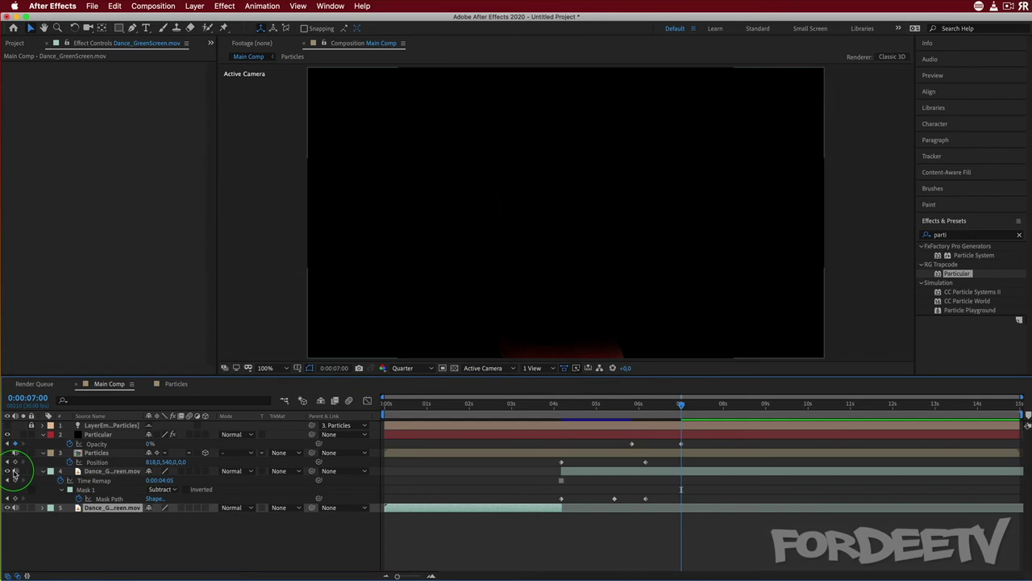
pyautogui.click(402, 368)
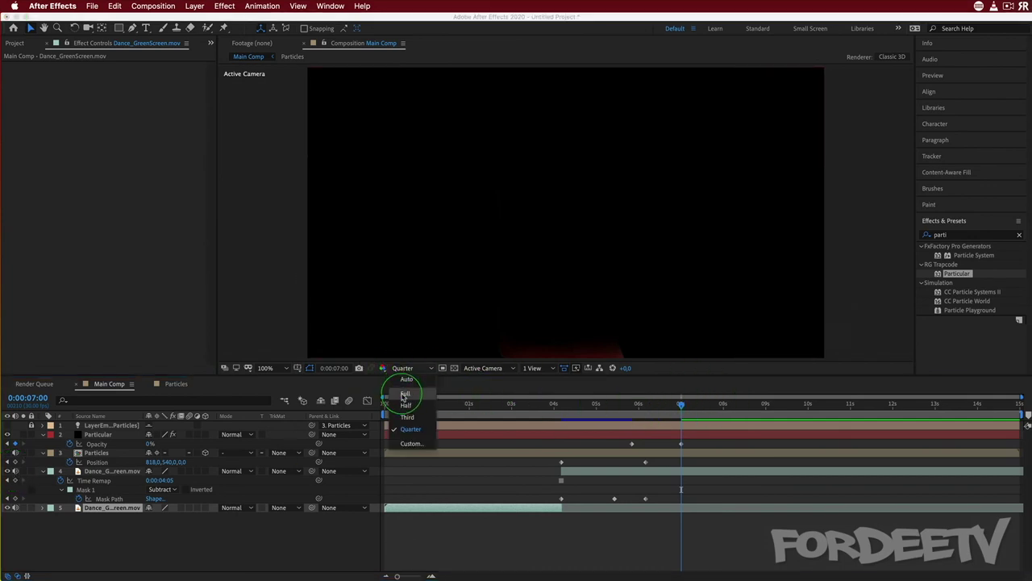
pyautogui.click(405, 393)
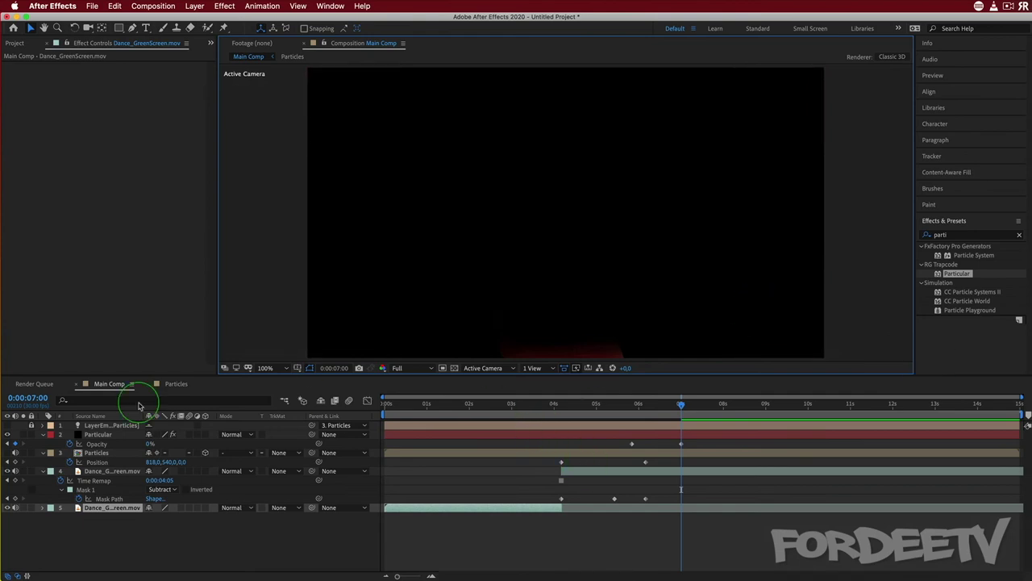
# Step: Toggle the frozen dancer layer's visibility off and on to test whether it causes the red strip
pyautogui.click(95, 473)
pyautogui.click(8, 471)
pyautogui.click(9, 471)
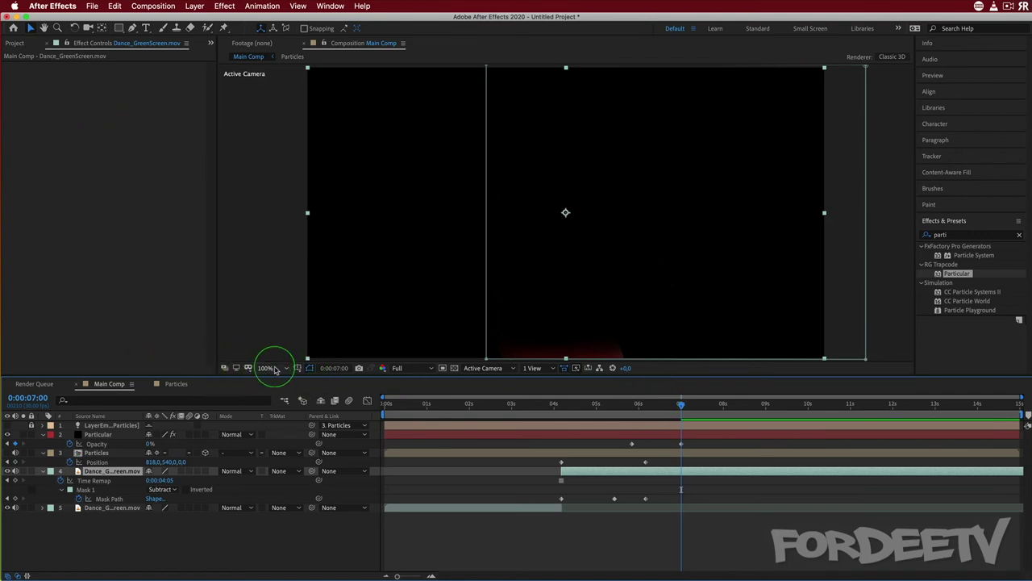
# Step: Extend the lower edge of the frozen dancer's Mask 1 below the frame at the 0:00:04:05 and 0:00:06:05 keyframes
pyautogui.click(271, 368)
pyautogui.click(272, 476)
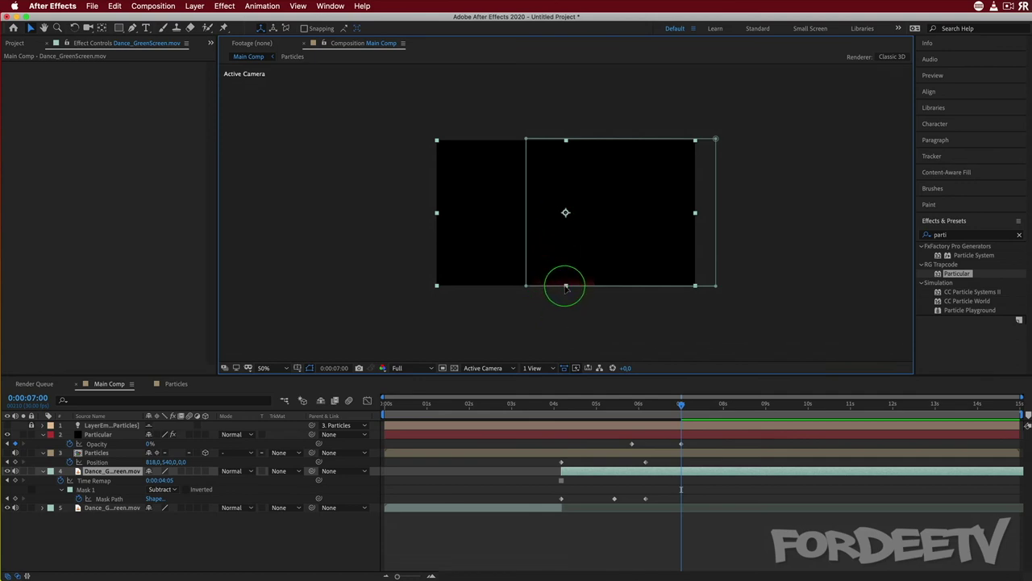
pyautogui.moveTo(749, 278); pyautogui.dragTo(423, 343)
pyautogui.click(105, 476)
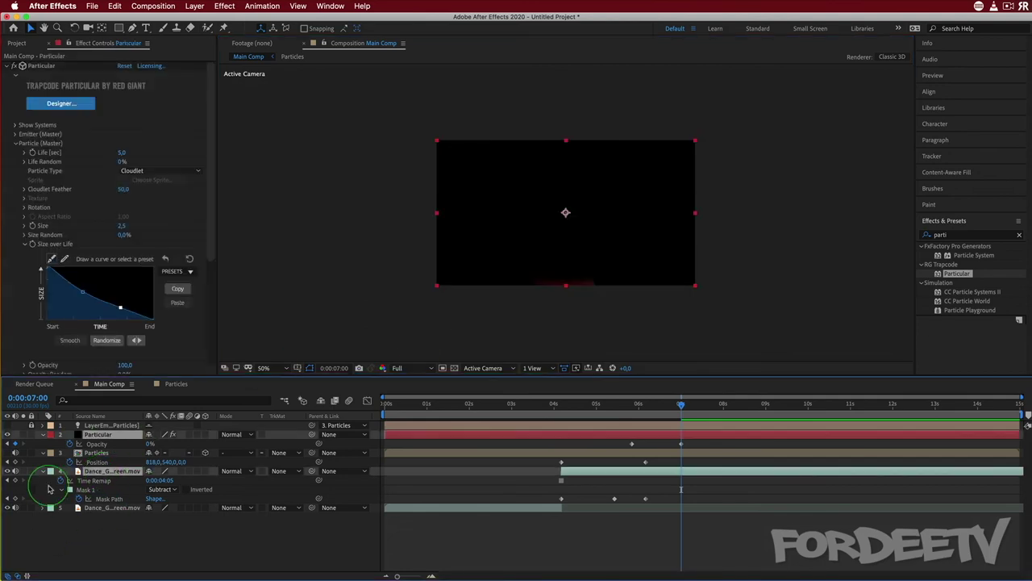
pyautogui.click(84, 490)
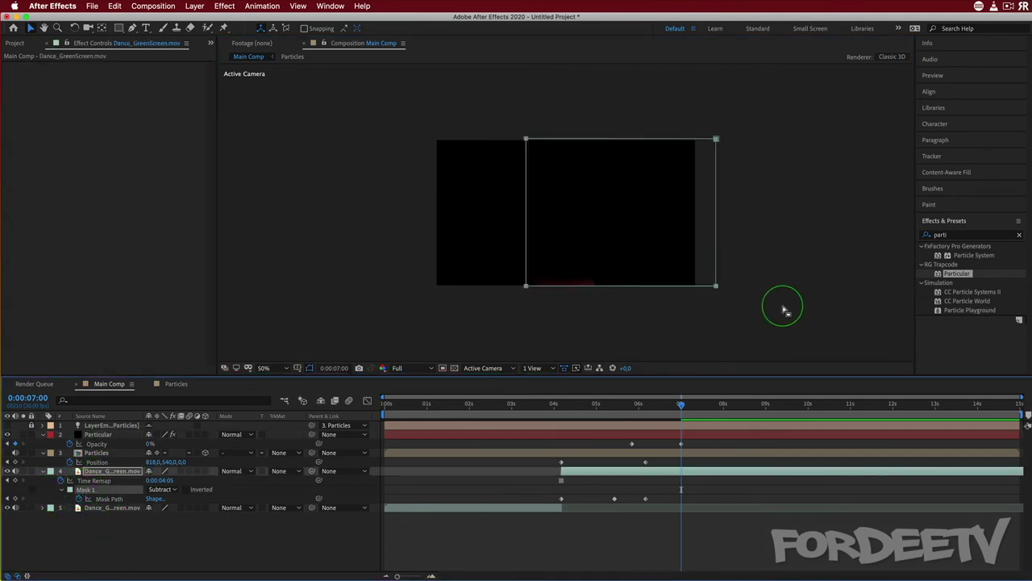
pyautogui.click(715, 287)
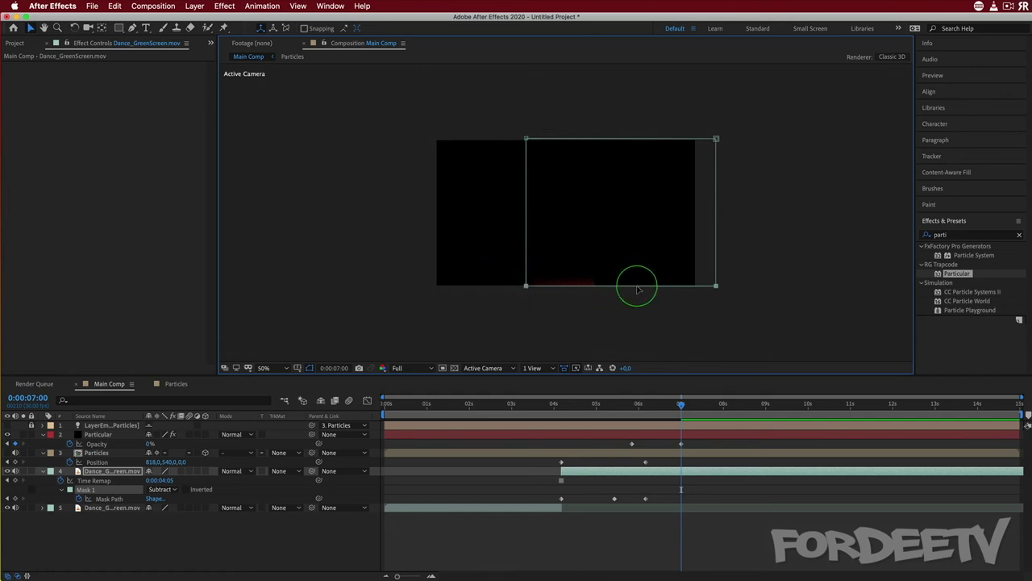
pyautogui.moveTo(680, 404); pyautogui.dragTo(559, 414)
pyautogui.moveTo(678, 289); pyautogui.dragTo(673, 312)
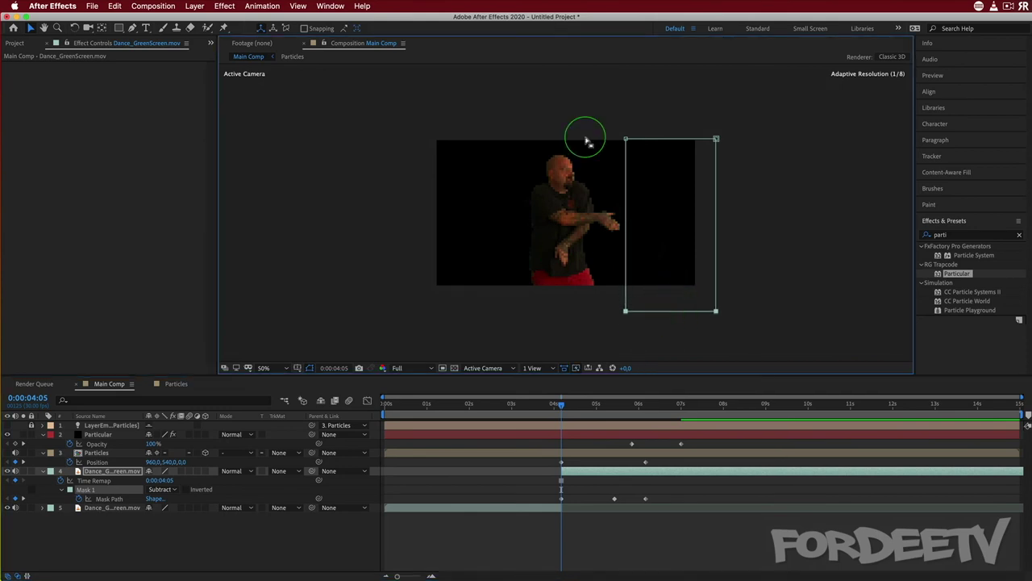
pyautogui.moveTo(562, 405); pyautogui.dragTo(646, 410)
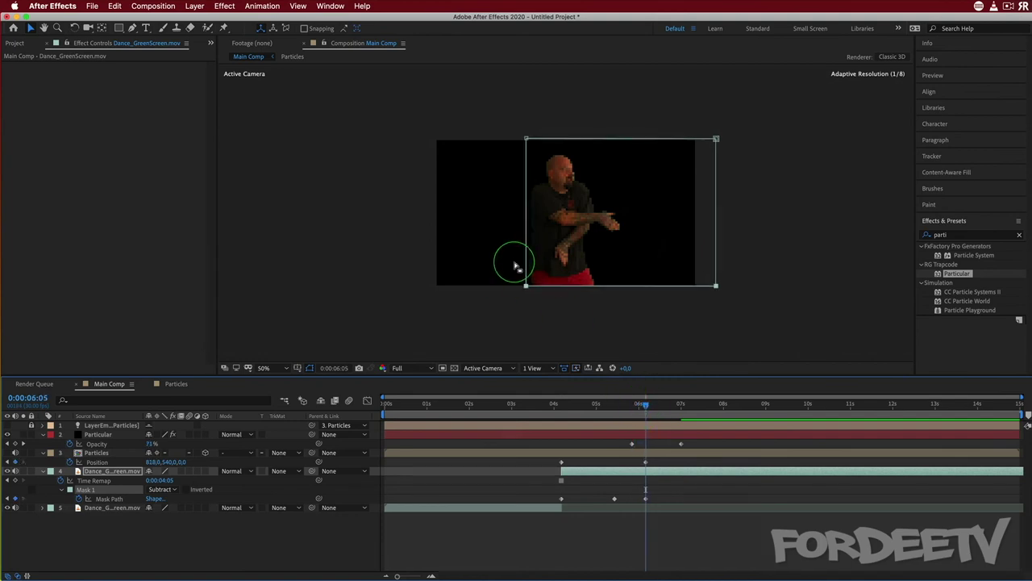
pyautogui.moveTo(627, 286); pyautogui.dragTo(629, 314)
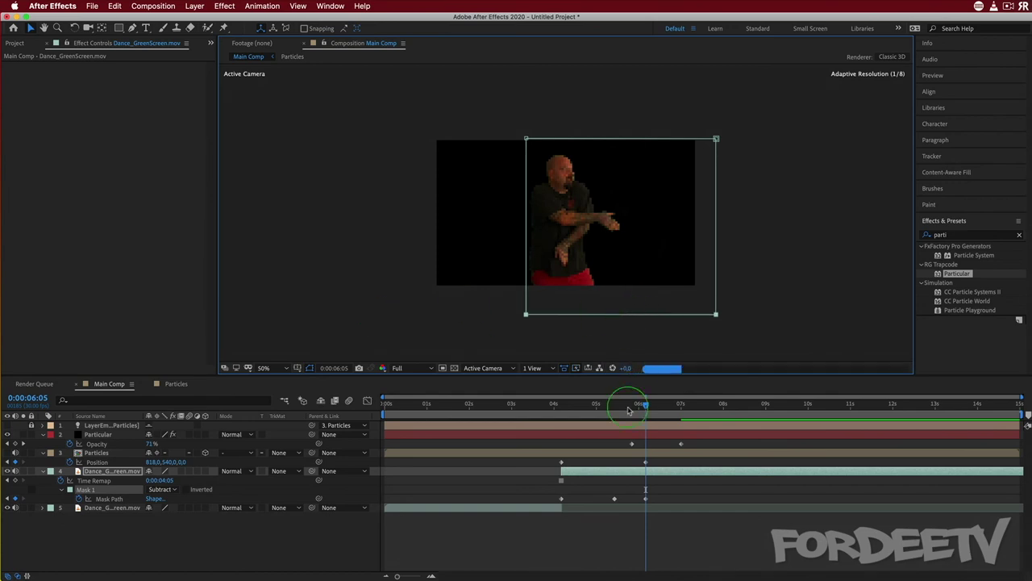
# Step: Preview the dissolve from 0:00:04:05 at 100% magnification, replay it, and inspect the frame at 0:00:05:17
pyautogui.moveTo(645, 410); pyautogui.dragTo(562, 408)
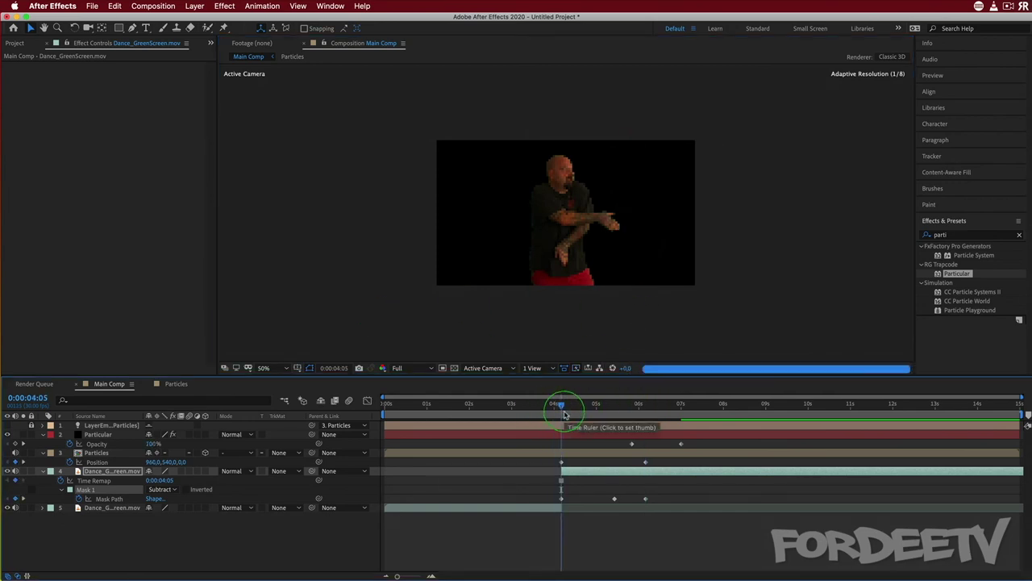
pyautogui.click(274, 369)
pyautogui.click(273, 488)
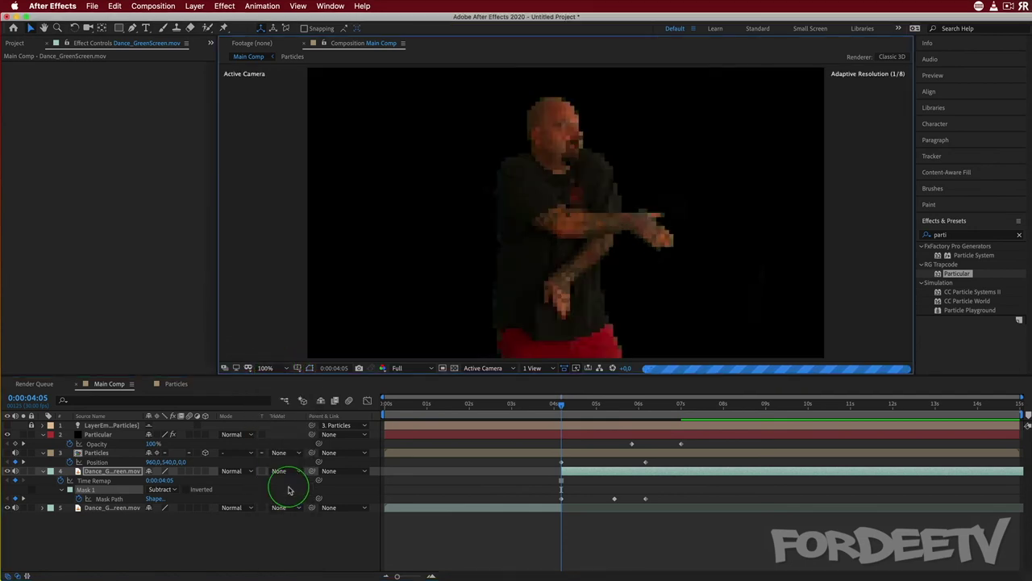
pyautogui.moveTo(560, 408)
pyautogui.mouseDown()
pyautogui.moveTo(549, 409)
pyautogui.moveTo(562, 413)
pyautogui.mouseUp()
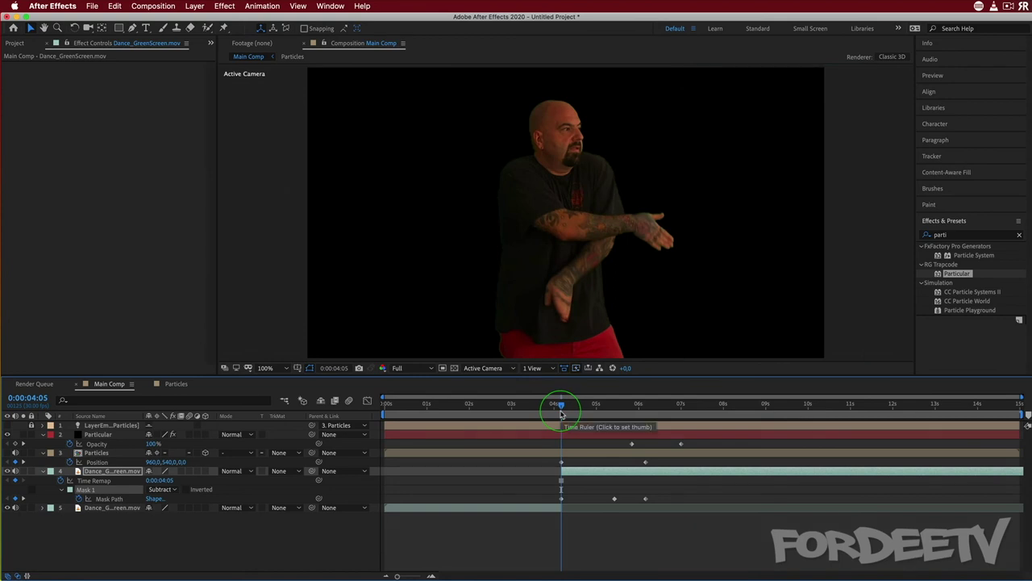
pyautogui.press('space')
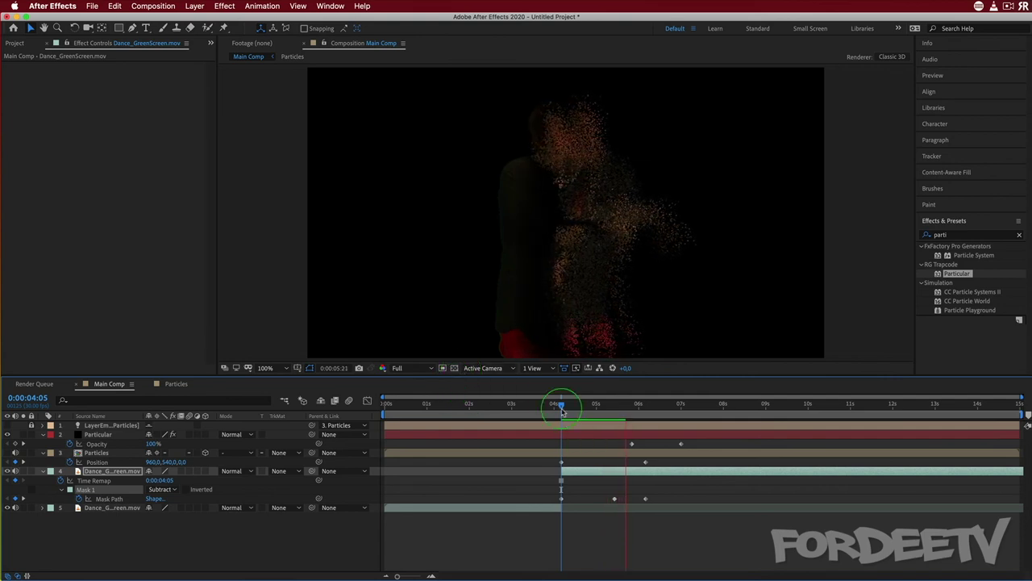
pyautogui.press('space')
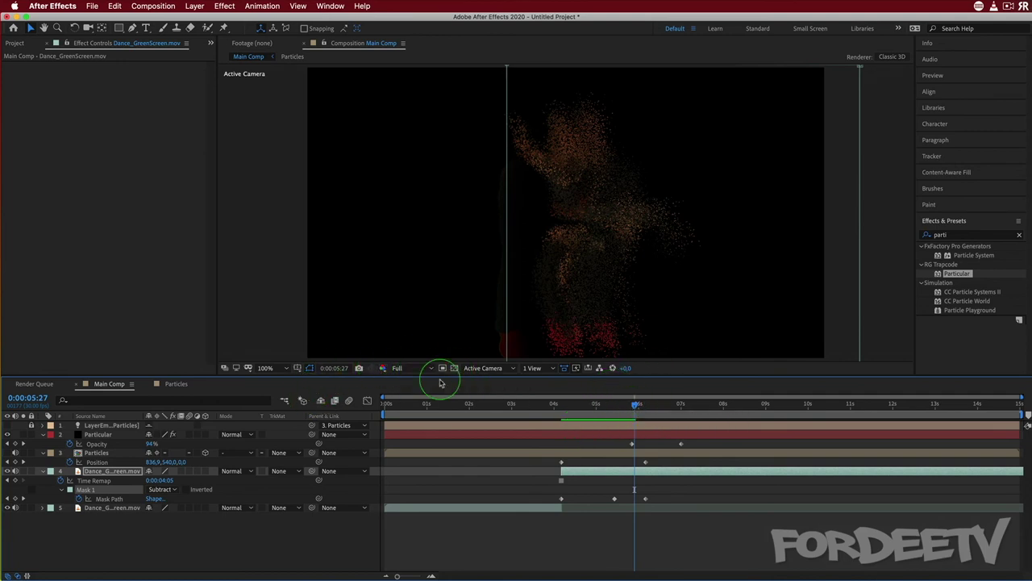
pyautogui.moveTo(637, 414); pyautogui.dragTo(562, 414)
pyautogui.press('space')
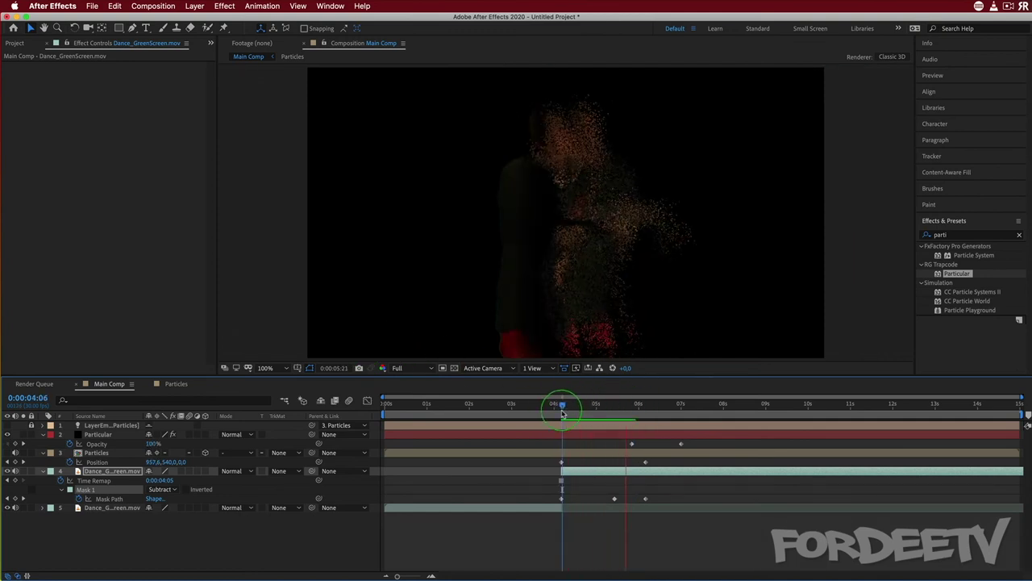
pyautogui.press('space')
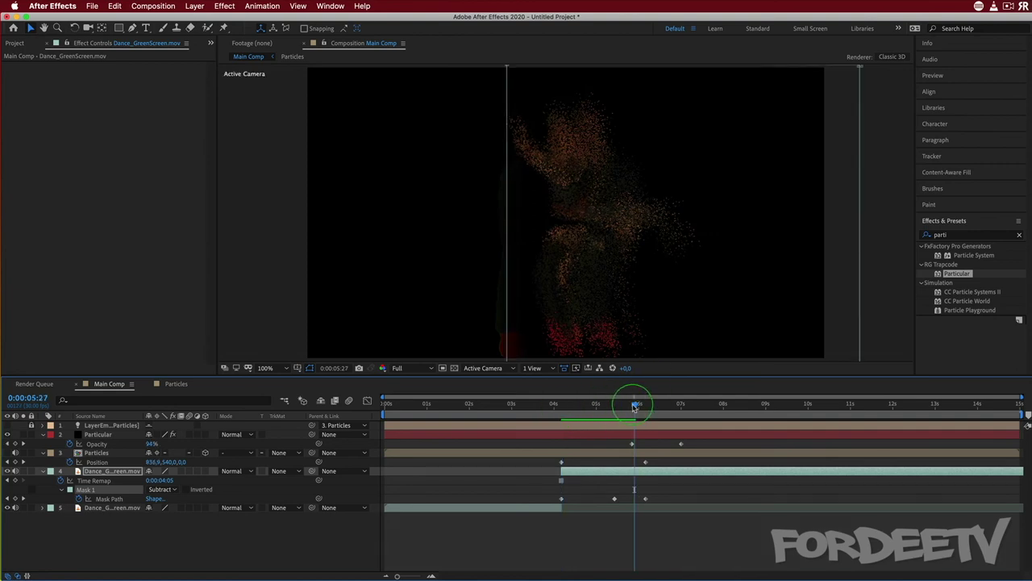
pyautogui.moveTo(634, 406)
pyautogui.mouseDown()
pyautogui.moveTo(553, 405)
pyautogui.moveTo(638, 411)
pyautogui.moveTo(620, 410)
pyautogui.mouseUp()
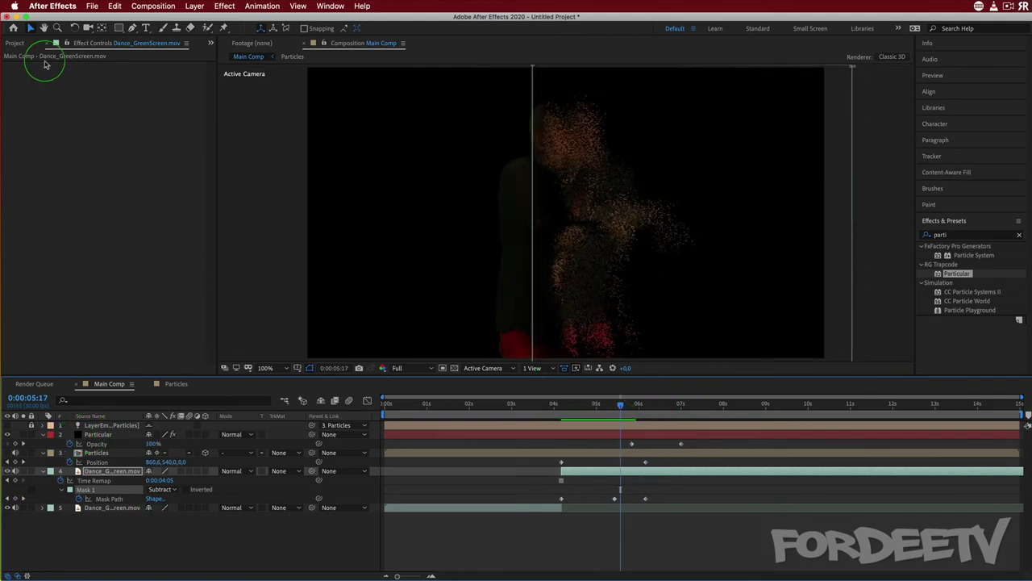
# Step: Create a new 1920 x 1080, 30 fps, 15-second composition named Mirror
pyautogui.click(8, 42)
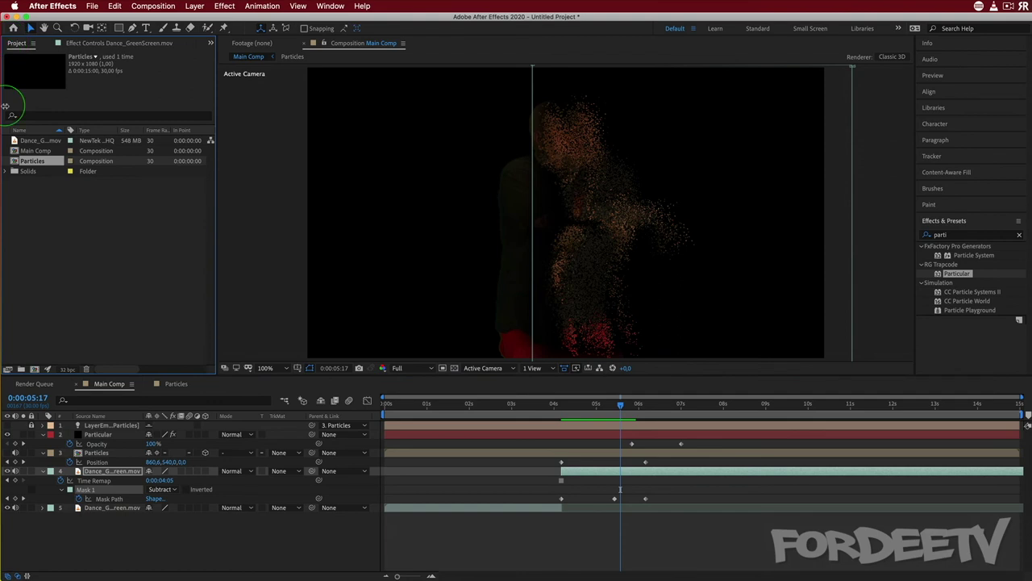
pyautogui.click(33, 370)
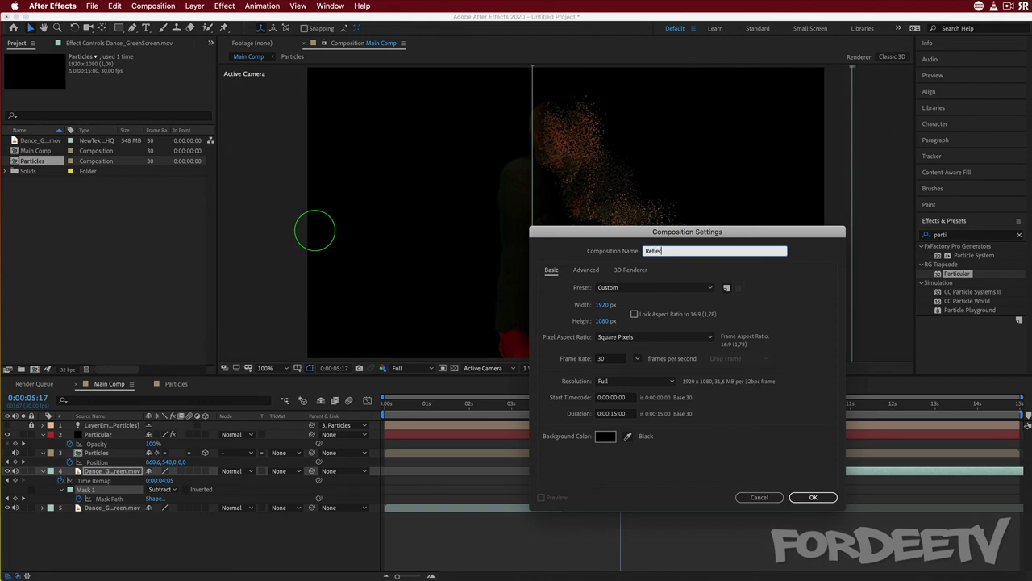
pyautogui.press('BackSpace')
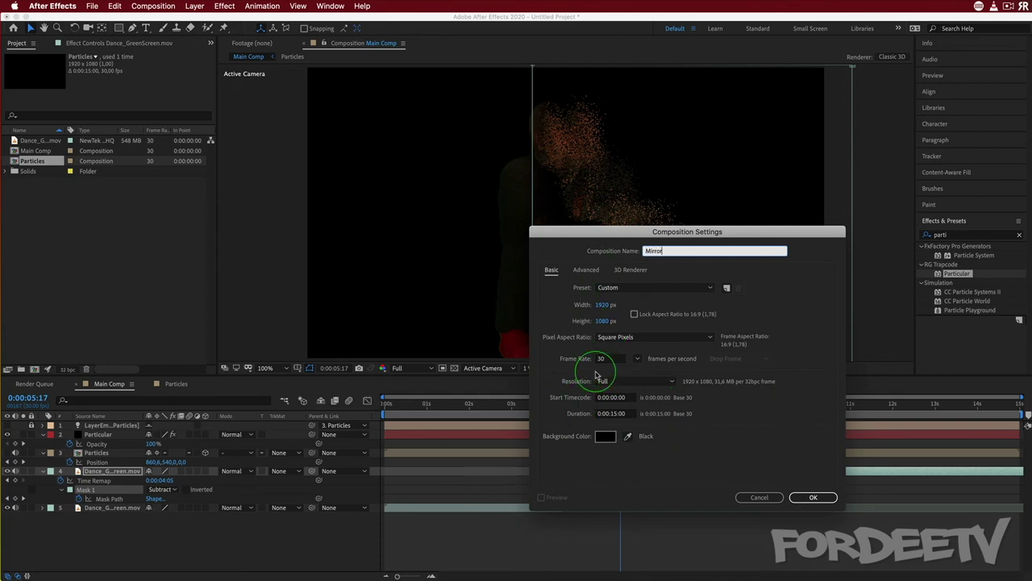
pyautogui.press('Return')
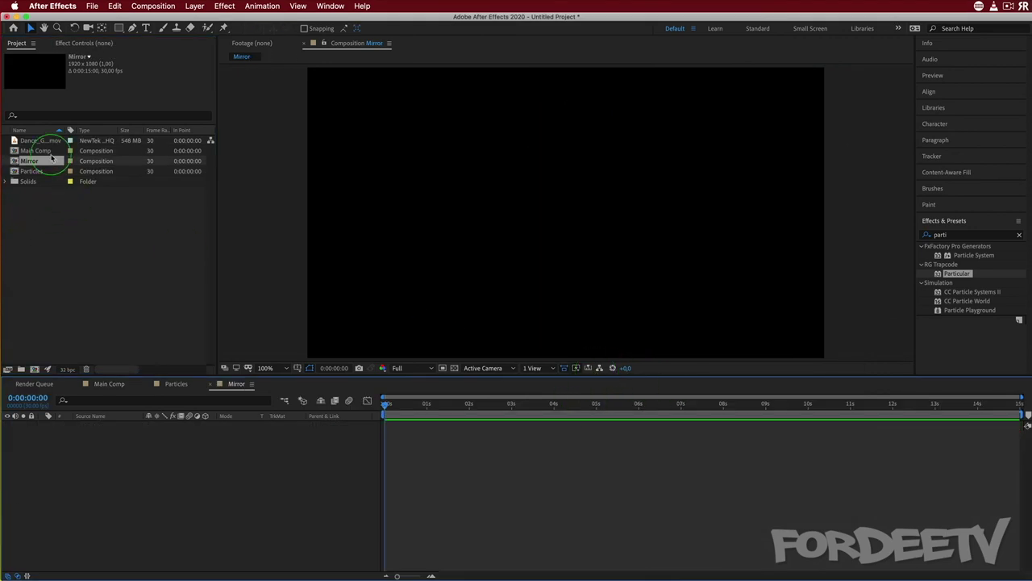
# Step: Add Main Comp to the Mirror composition and duplicate its layer
pyautogui.moveTo(16, 153); pyautogui.dragTo(162, 455)
pyautogui.moveTo(389, 411); pyautogui.dragTo(632, 391)
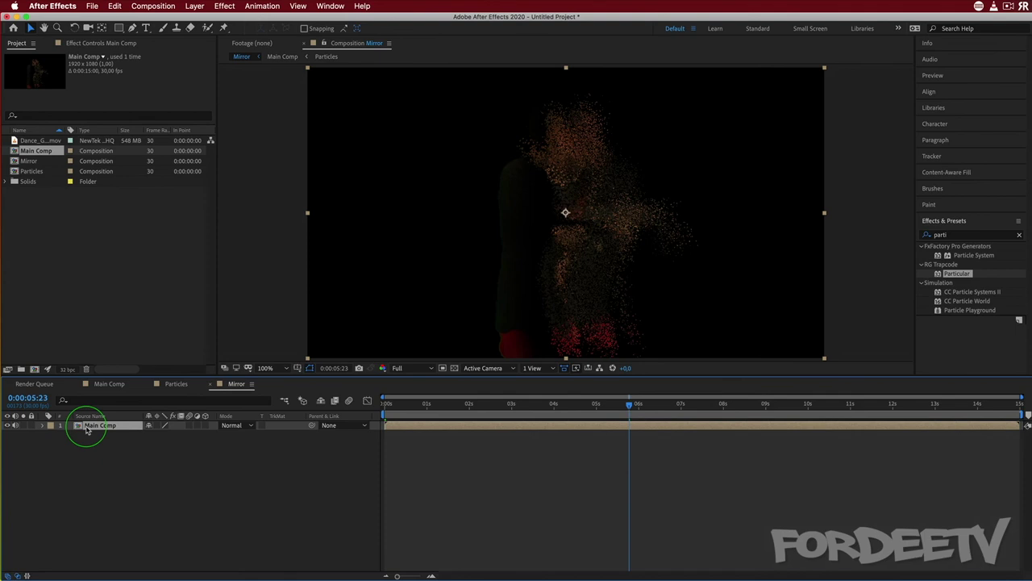
pyautogui.press('super+d')
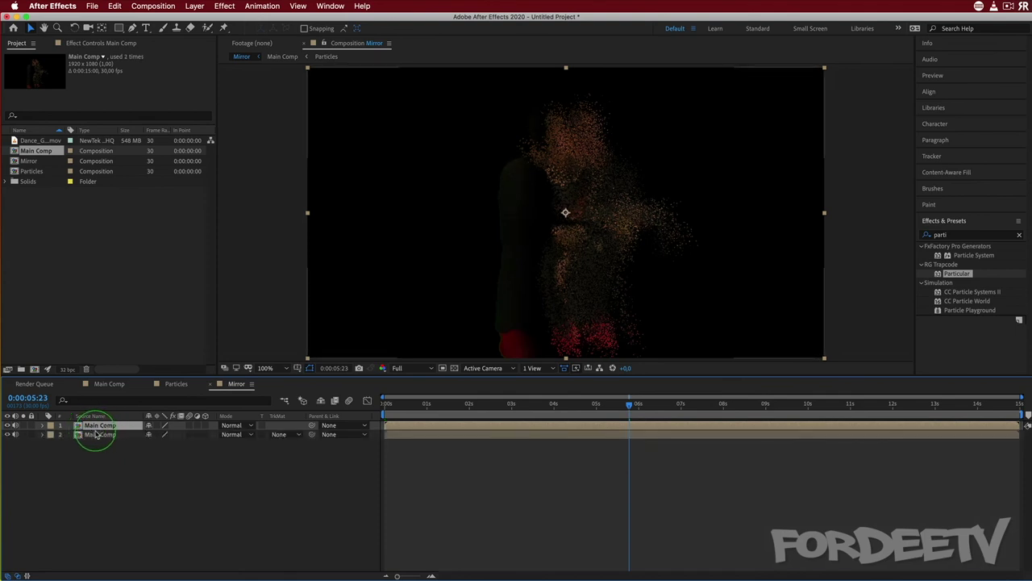
# Step: Time-reverse the upper Main Comp layer
pyautogui.click(102, 427)
pyautogui.rightClick(102, 426)
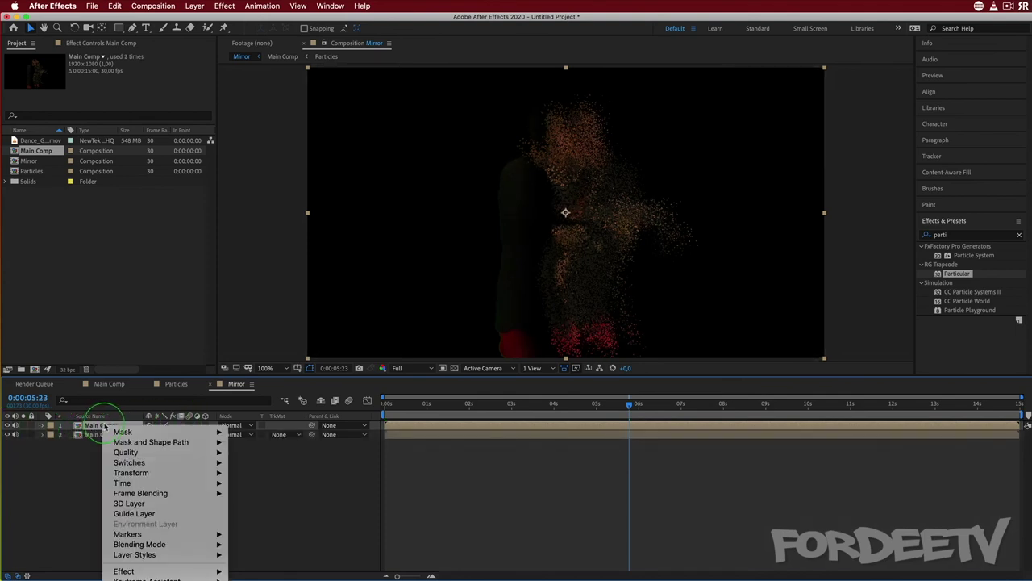
pyautogui.moveTo(121, 474)
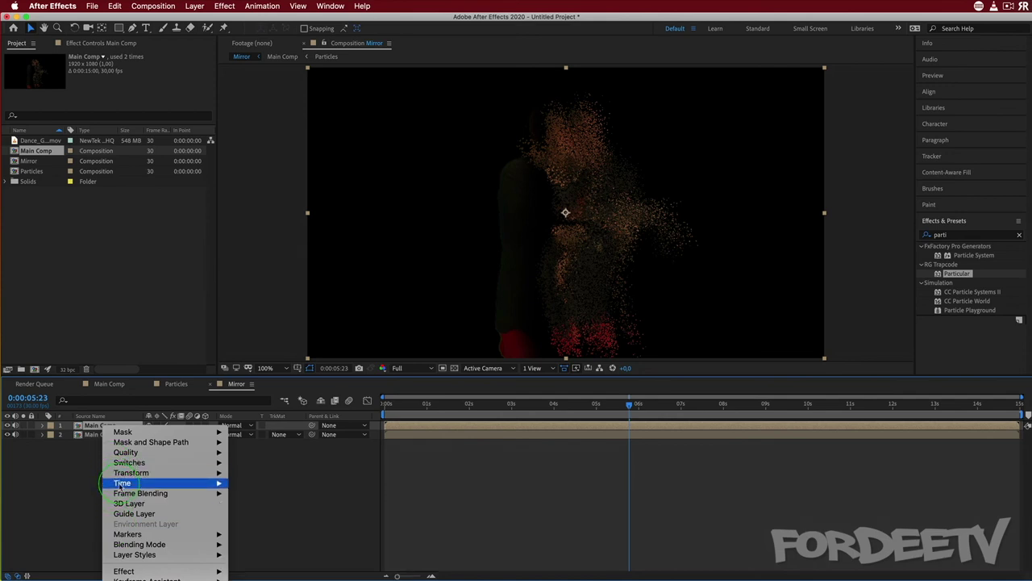
pyautogui.click(289, 494)
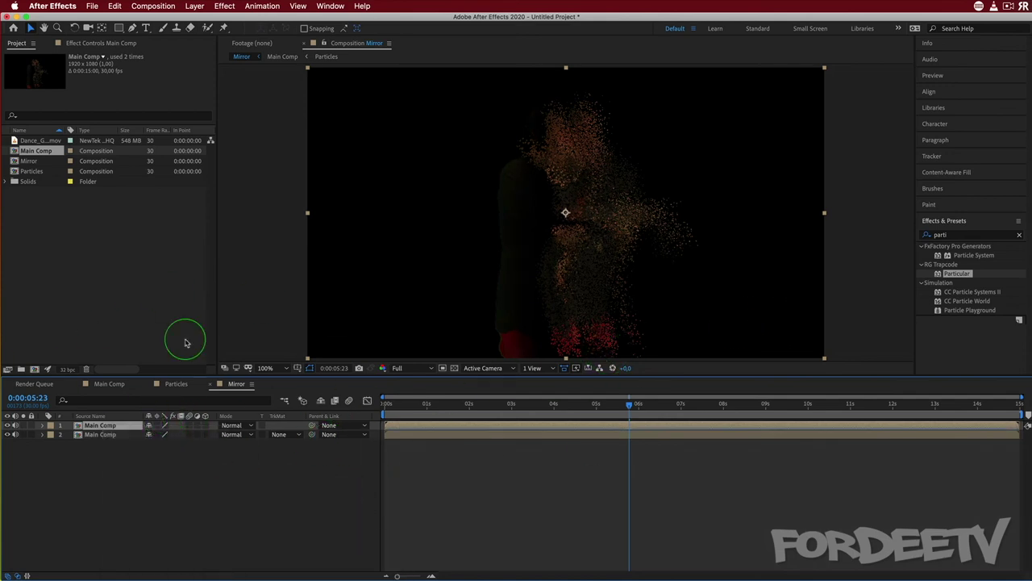
# Step: Set the lower Main Comp layer's Position to 713.0, 540.0
pyautogui.click(98, 435)
pyautogui.press('p')
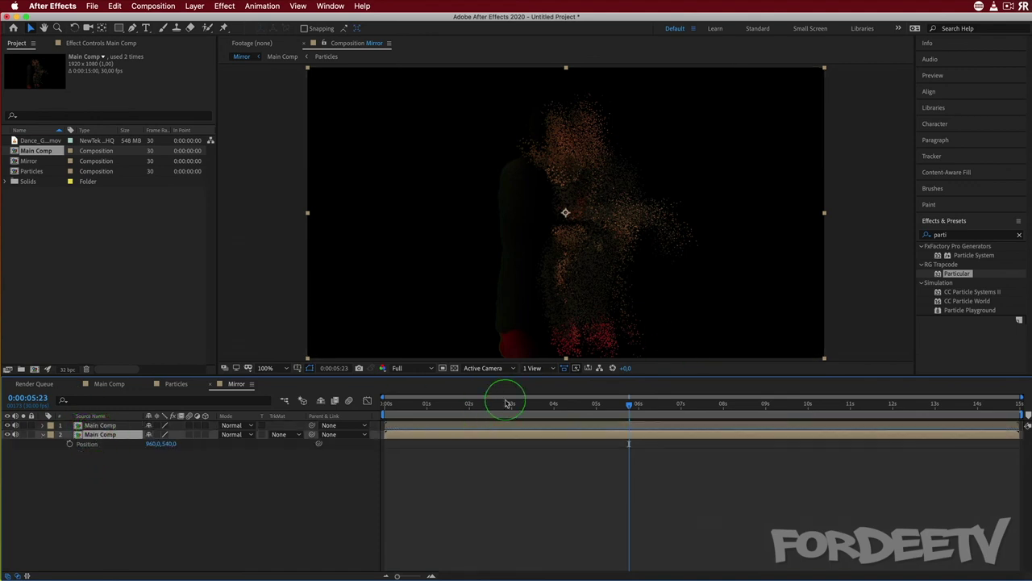
pyautogui.moveTo(149, 446); pyautogui.dragTo(8, 434)
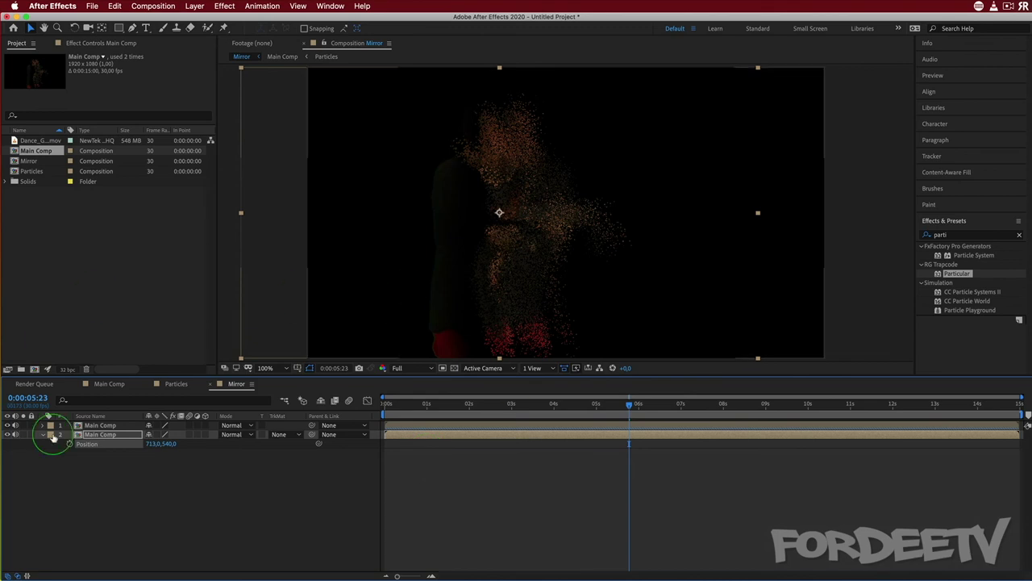
# Step: Set the current time to 0:00:05:05 and reveal the upper Main Comp layer's Position property
pyautogui.click(92, 426)
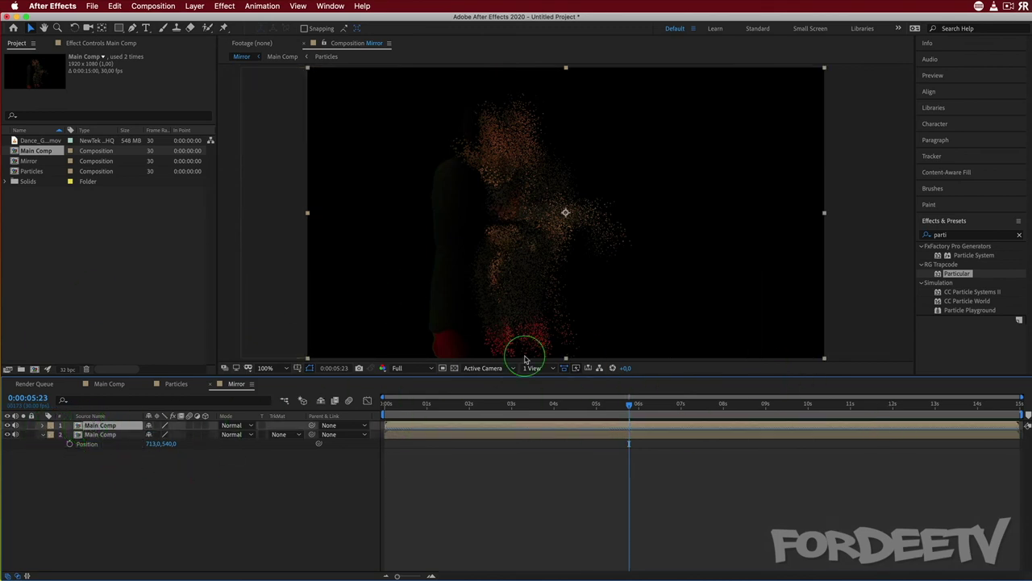
pyautogui.moveTo(627, 410); pyautogui.dragTo(596, 409)
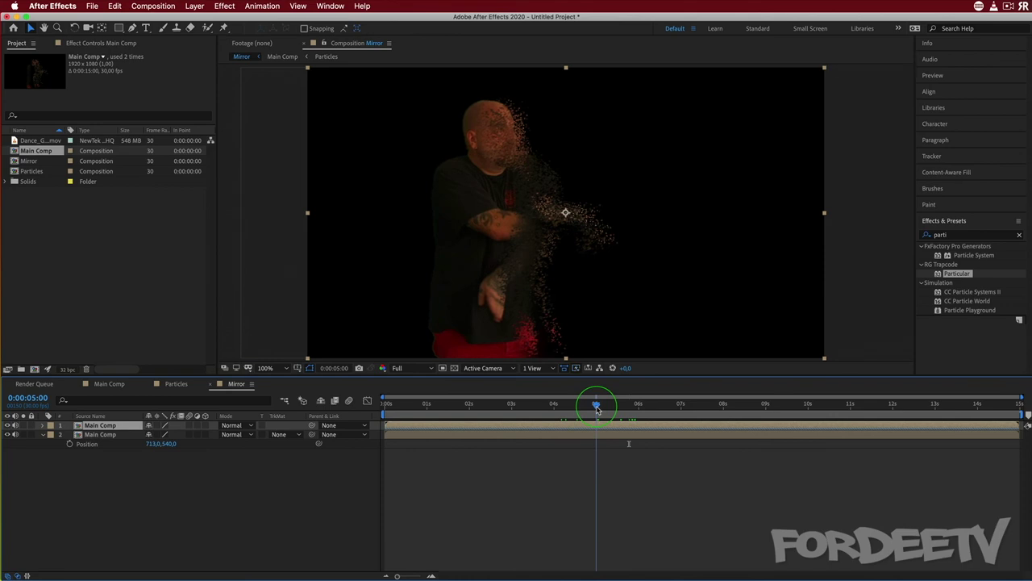
pyautogui.moveTo(596, 409)
pyautogui.mouseDown()
pyautogui.moveTo(550, 408)
pyautogui.moveTo(604, 410)
pyautogui.mouseUp()
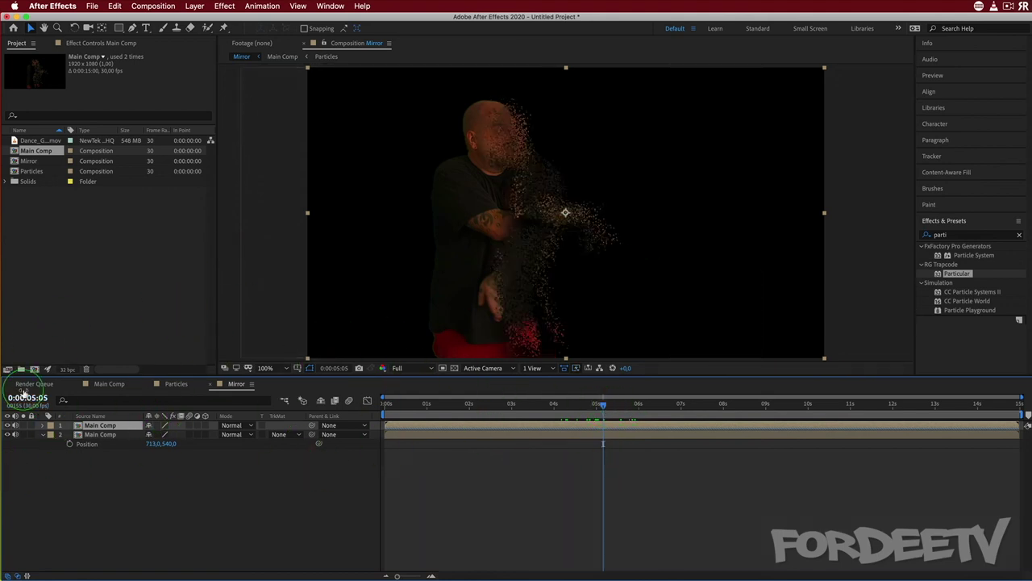
pyautogui.press('p')
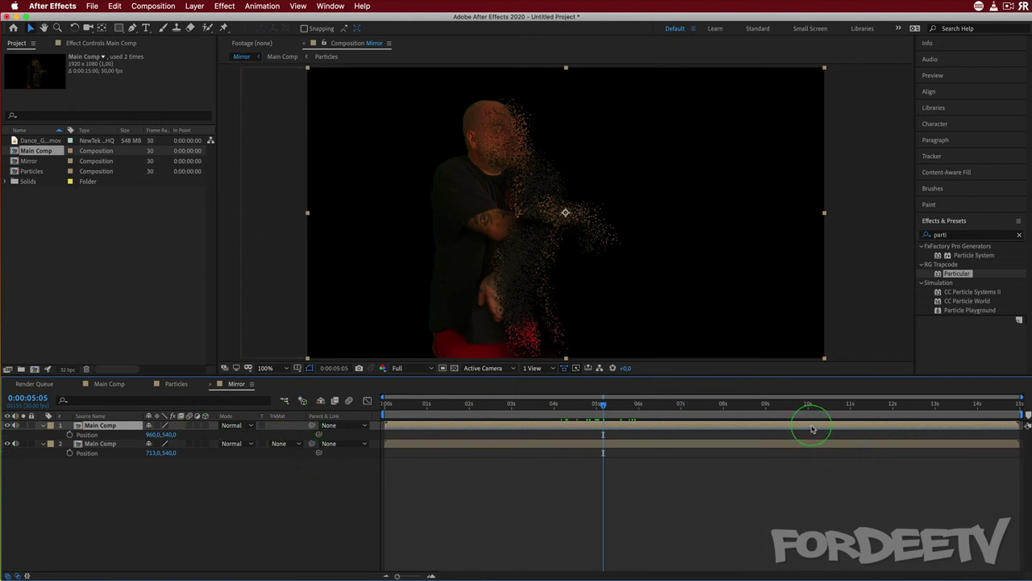
# Step: Slide the time-reversed upper Main Comp layer earlier in time until it ends at about 9.5 seconds
pyautogui.moveTo(813, 427); pyautogui.dragTo(644, 420)
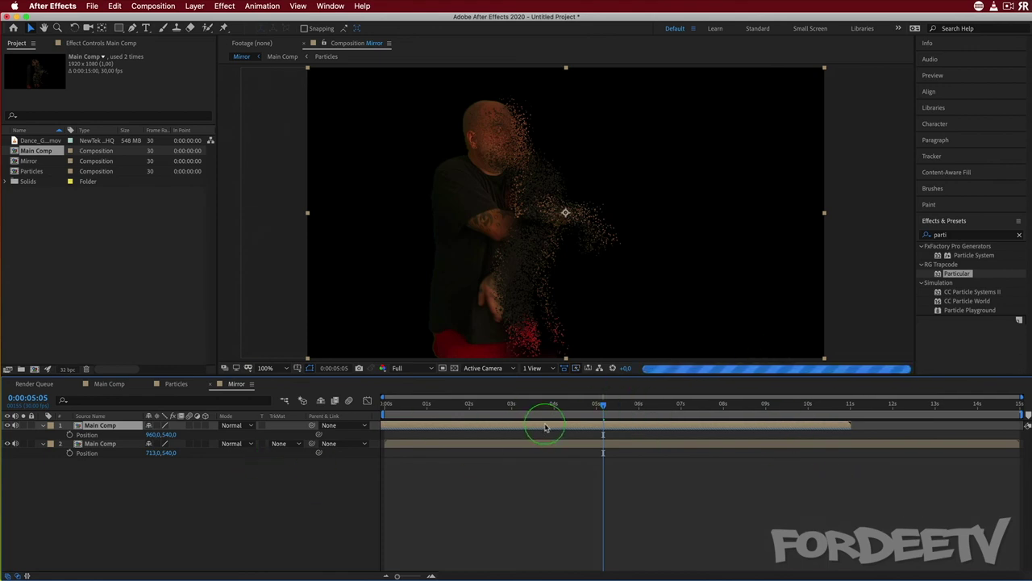
pyautogui.moveTo(593, 430); pyautogui.dragTo(475, 428)
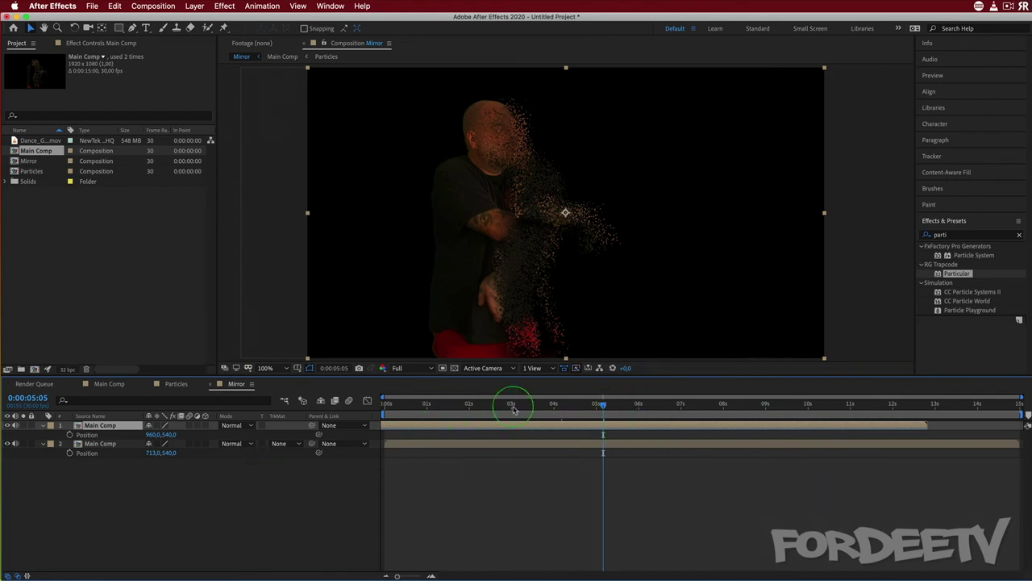
pyautogui.moveTo(564, 427)
pyautogui.mouseDown()
pyautogui.moveTo(599, 422)
pyautogui.moveTo(341, 396)
pyautogui.moveTo(518, 436)
pyautogui.moveTo(548, 430)
pyautogui.mouseUp()
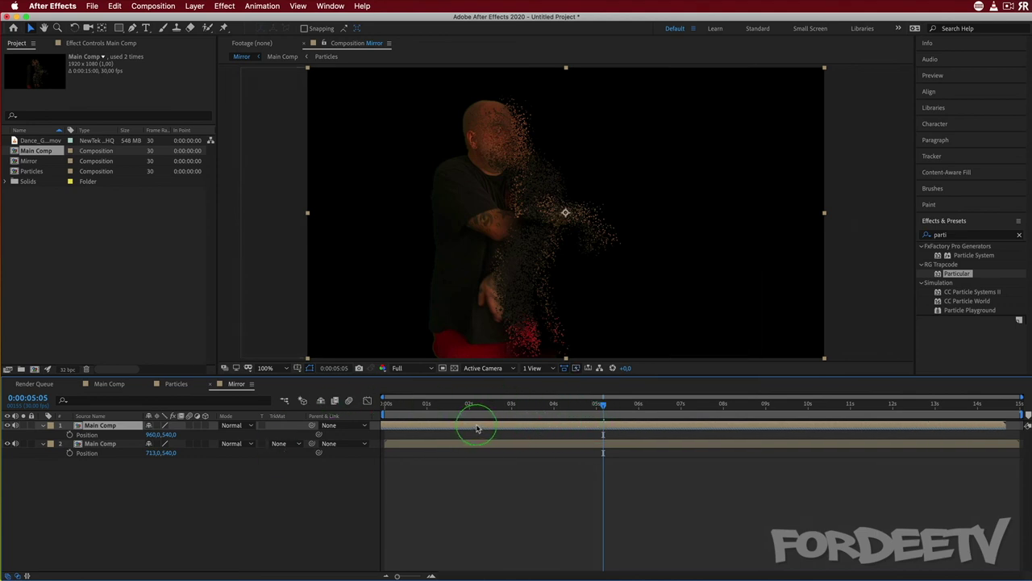
pyautogui.moveTo(471, 426)
pyautogui.mouseDown()
pyautogui.moveTo(542, 429)
pyautogui.moveTo(488, 426)
pyautogui.mouseUp()
pyautogui.moveTo(820, 427); pyautogui.dragTo(567, 422)
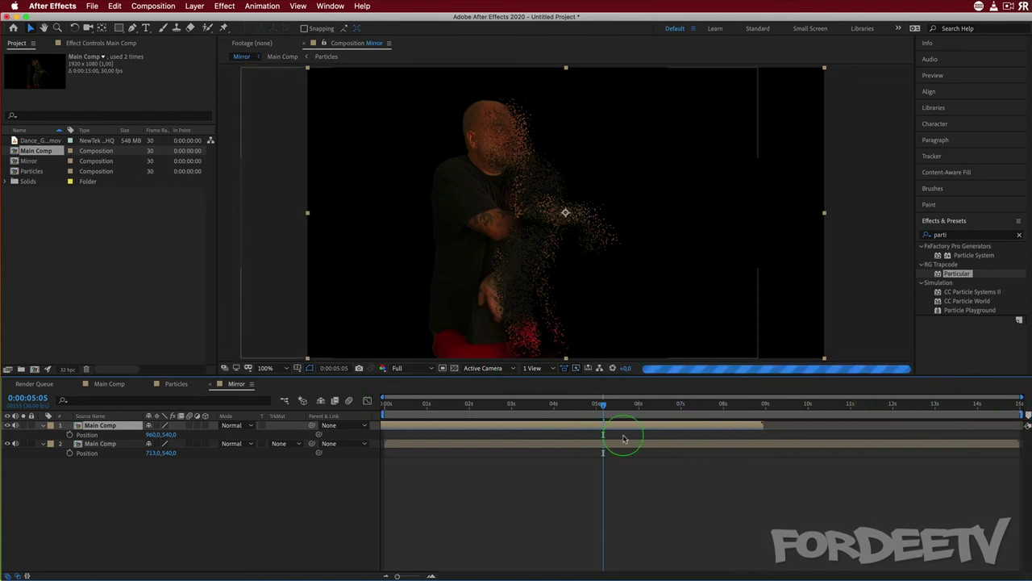
pyautogui.moveTo(637, 425); pyautogui.dragTo(603, 429)
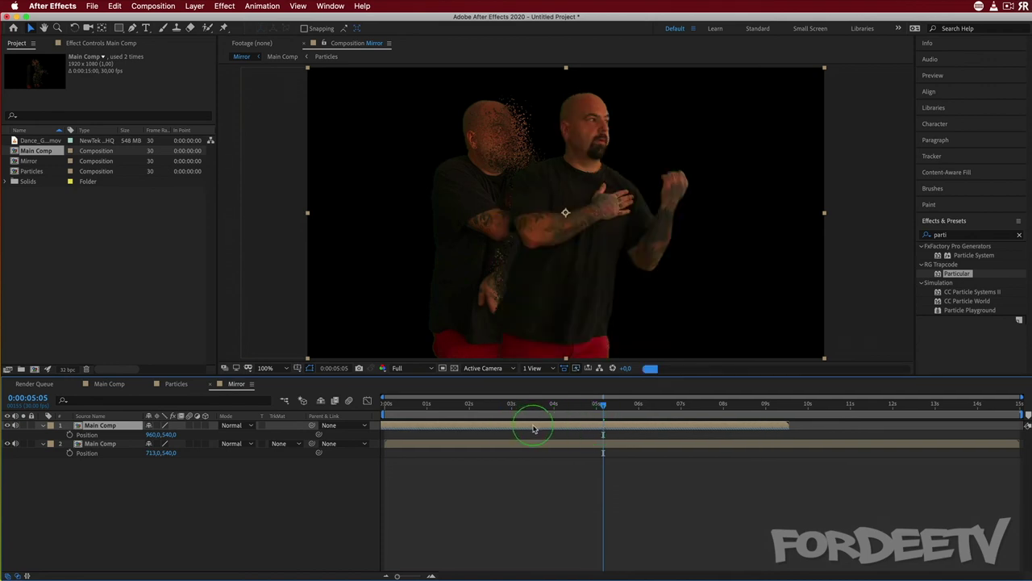
# Step: Lower the preview resolution to Quarter and shift the upper Main Comp layer later so it ends at about 10.4 seconds
pyautogui.click(403, 369)
pyautogui.click(410, 436)
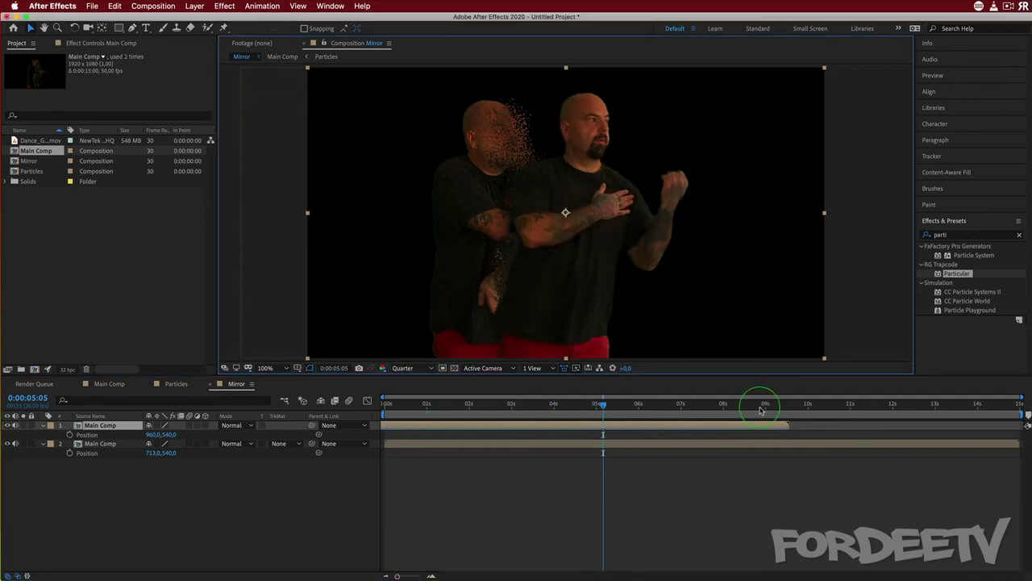
pyautogui.moveTo(592, 429); pyautogui.dragTo(624, 424)
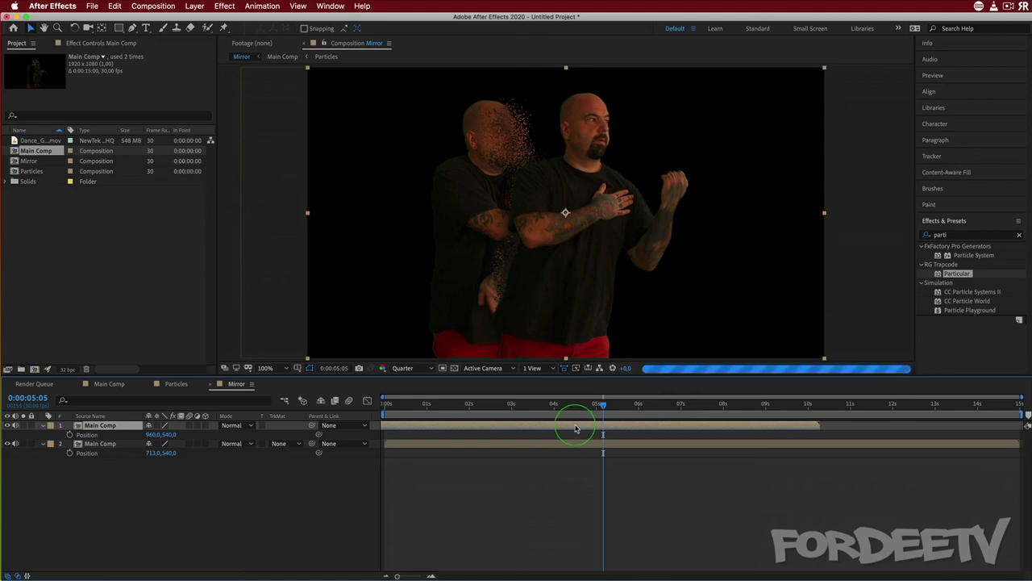
pyautogui.moveTo(576, 426); pyautogui.dragTo(592, 426)
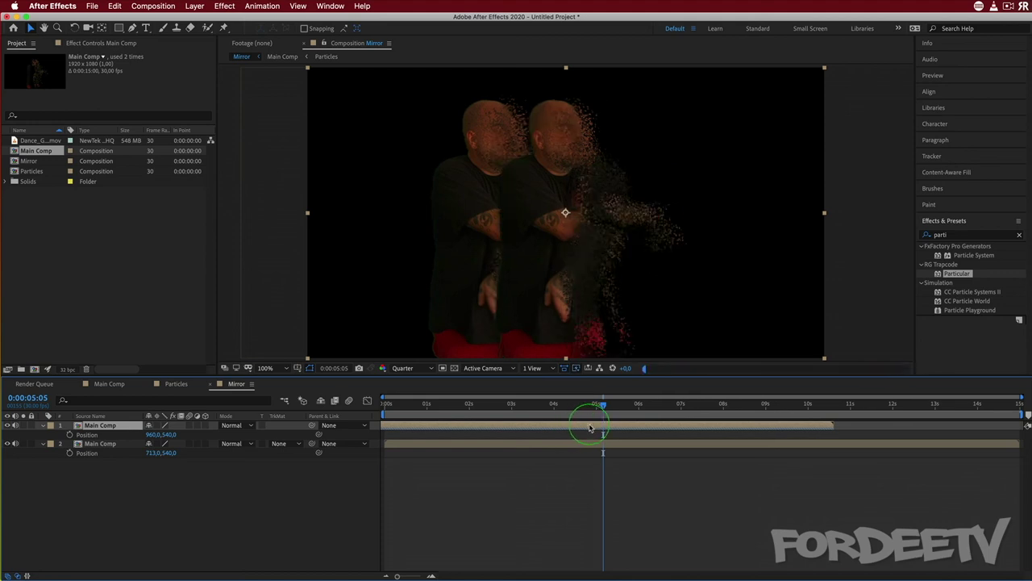
pyautogui.click(606, 407)
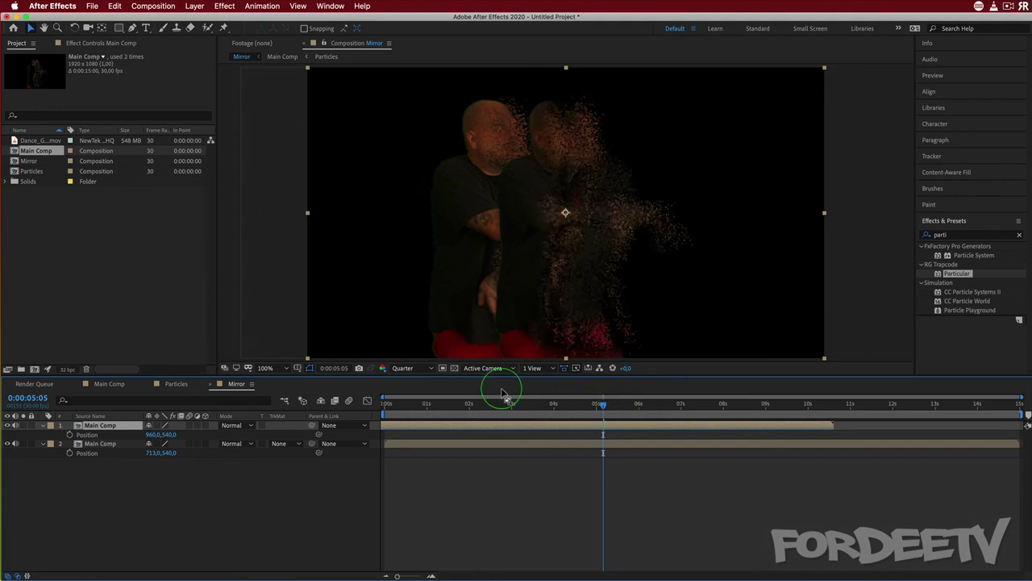
pyautogui.moveTo(597, 431)
pyautogui.mouseDown()
pyautogui.moveTo(595, 422)
pyautogui.moveTo(574, 424)
pyautogui.moveTo(594, 420)
pyautogui.moveTo(587, 429)
pyautogui.mouseUp()
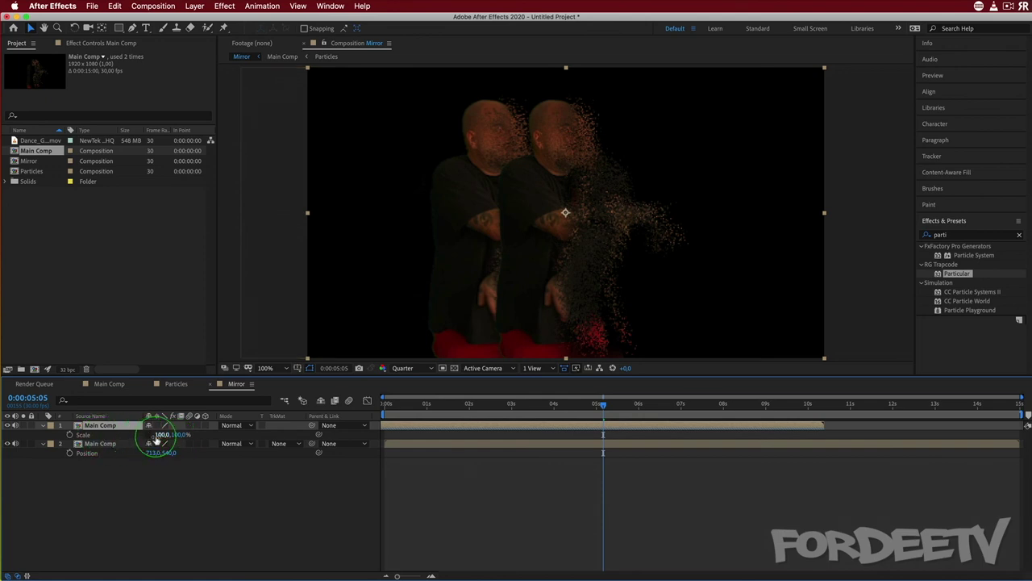
# Step: Mirror the upper Main Comp layer horizontally with Scale -100.0, 100.0% and move it to Position 1259.0, 540.0
pyautogui.click(164, 436)
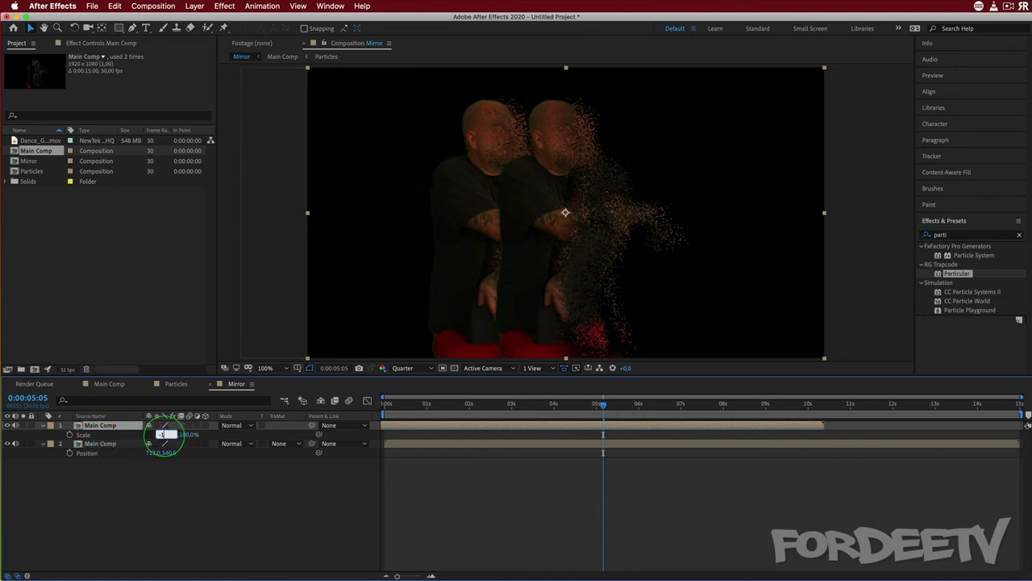
pyautogui.press('Return')
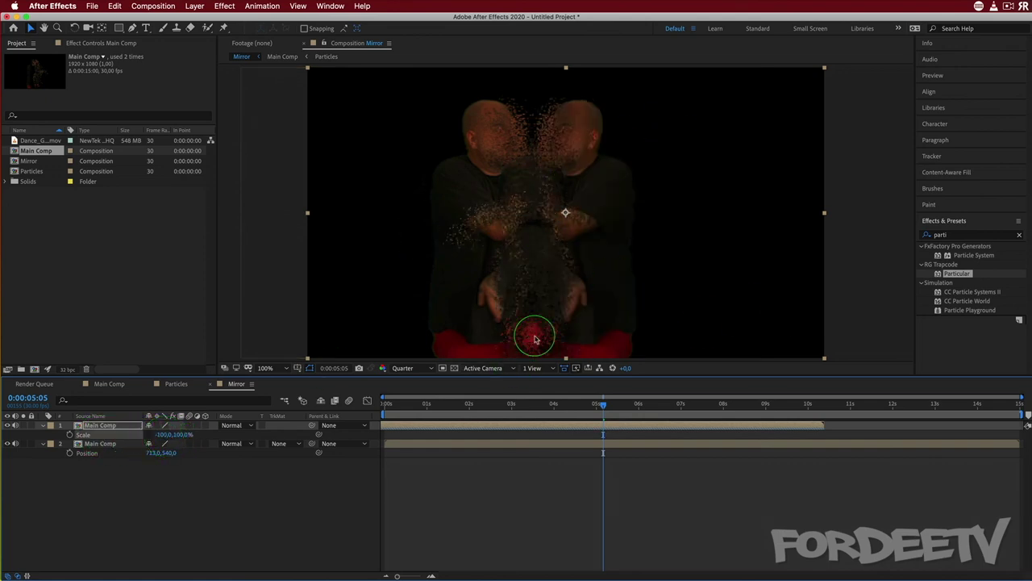
pyautogui.press('p')
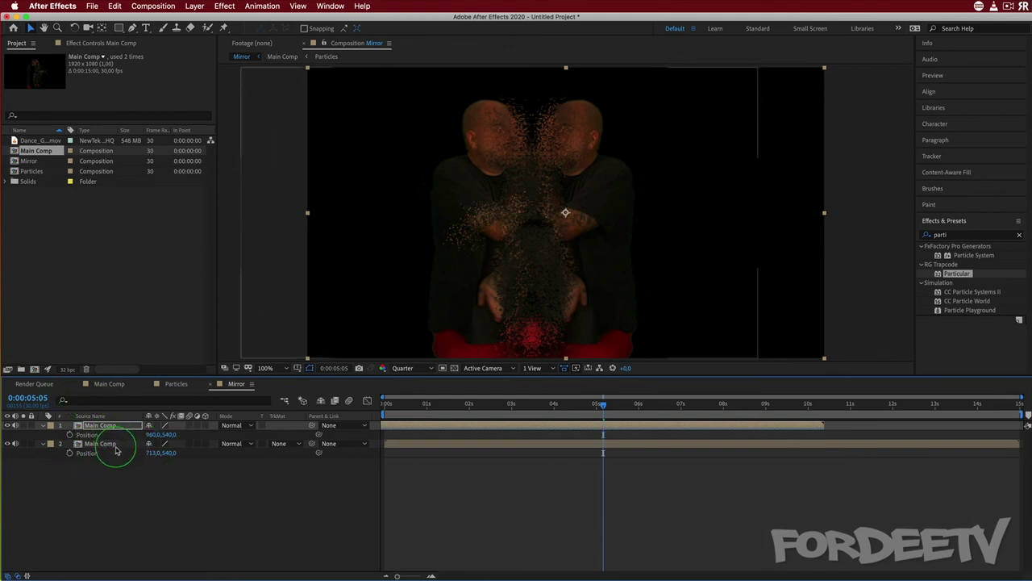
pyautogui.moveTo(150, 438); pyautogui.dragTo(311, 436)
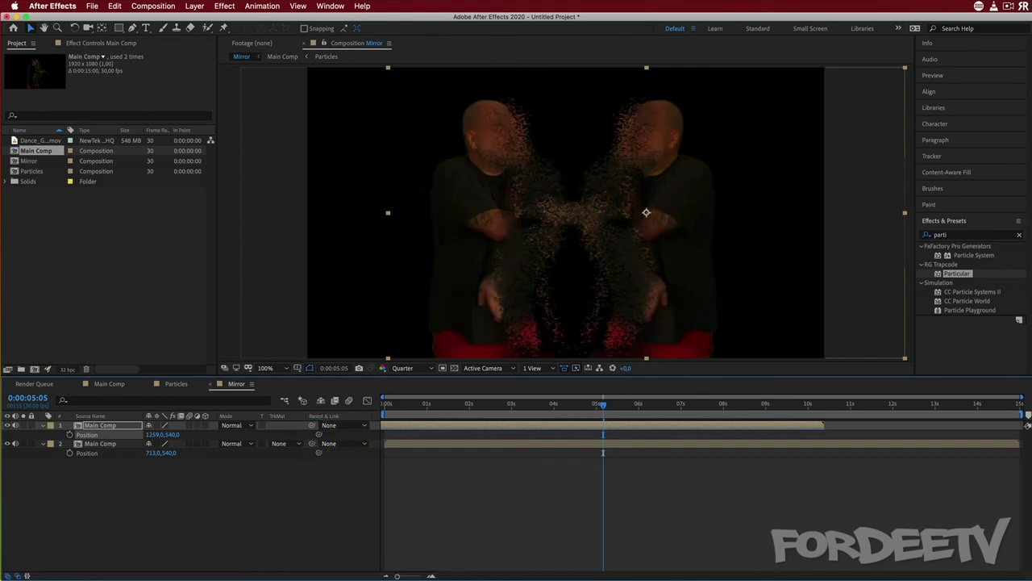
pyautogui.click(597, 425)
# Step: Play back the mirrored particle transition repeatedly from about 0:00:04:04 to check its timing
pyautogui.moveTo(602, 408); pyautogui.dragTo(558, 407)
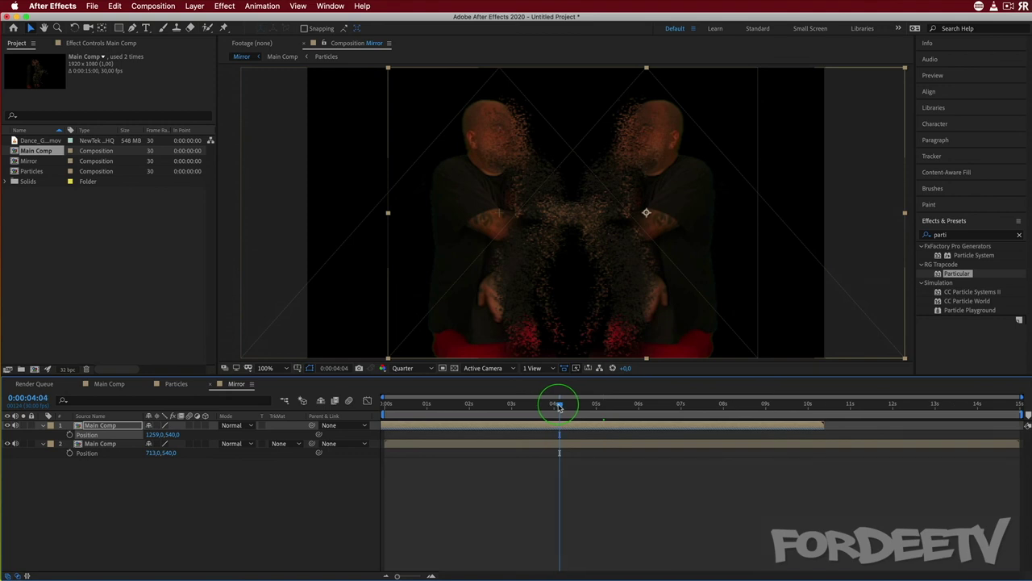
pyautogui.press('space')
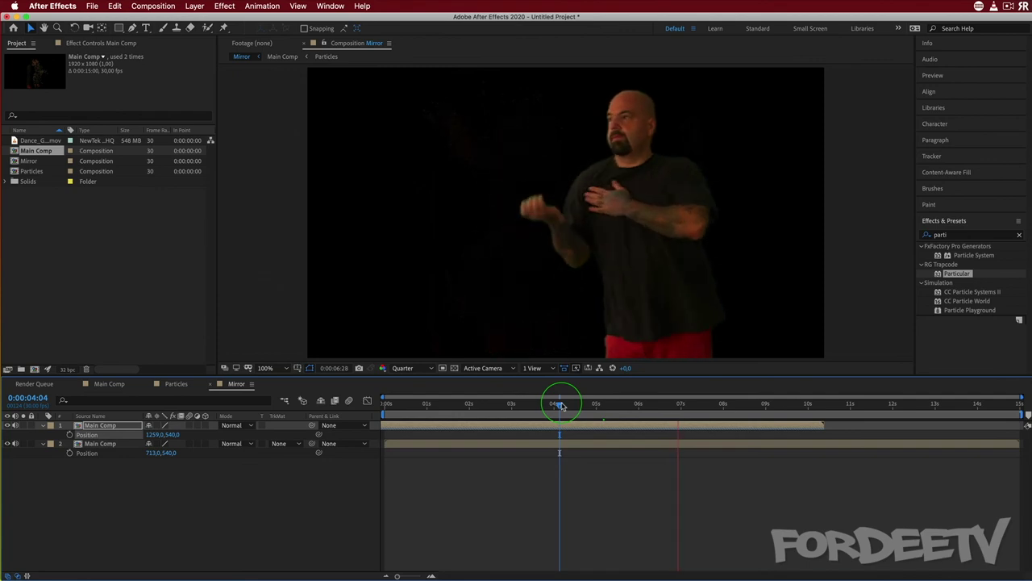
pyautogui.moveTo(562, 405); pyautogui.dragTo(563, 406)
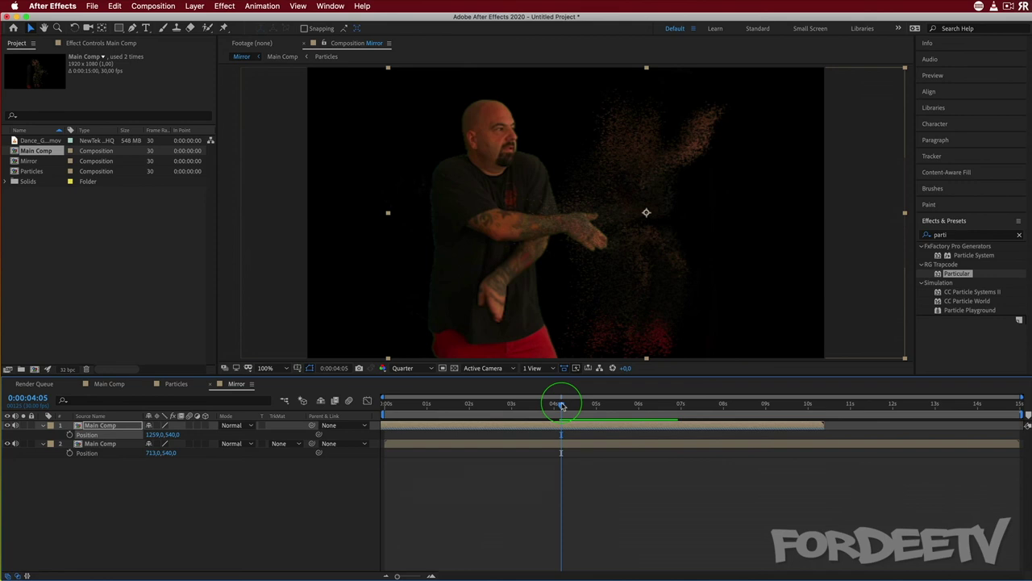
pyautogui.press('space')
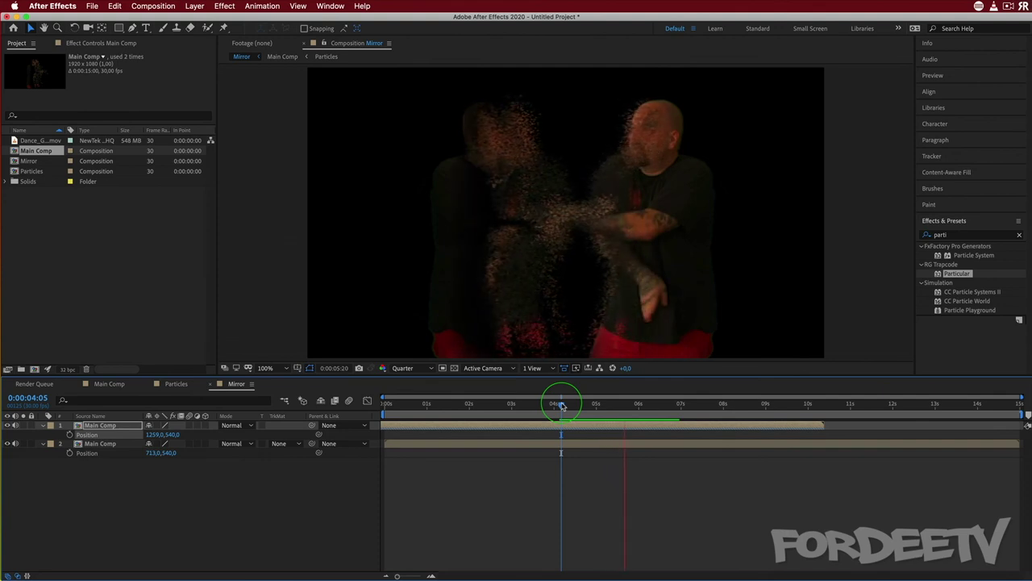
pyautogui.press('space')
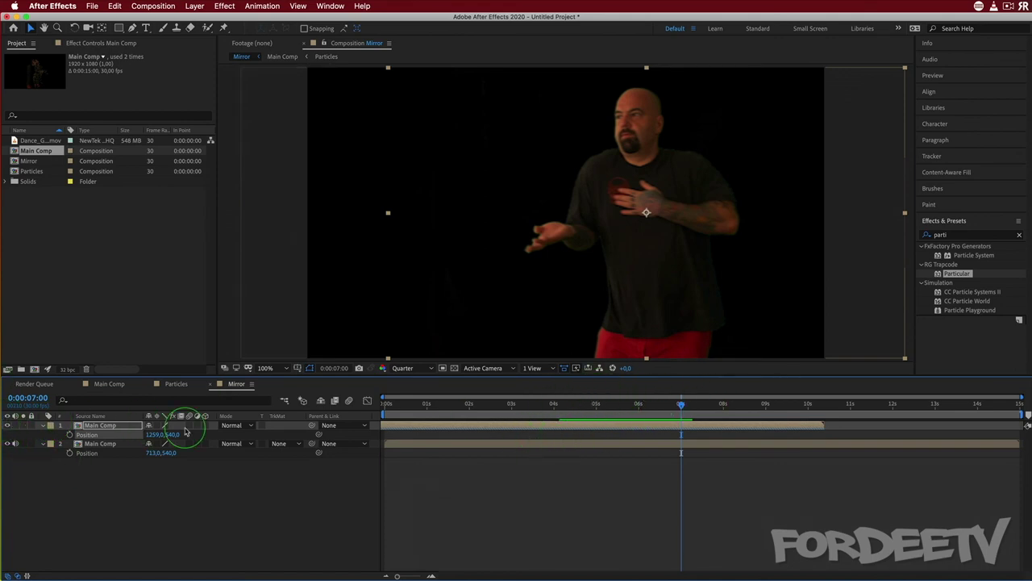
pyautogui.moveTo(681, 403); pyautogui.dragTo(562, 400)
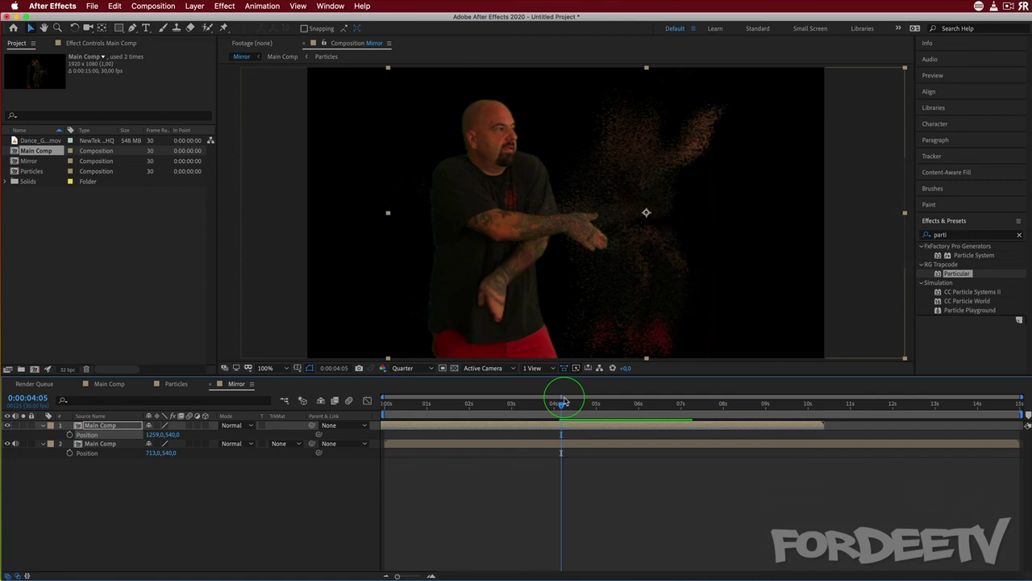
pyautogui.press('space')
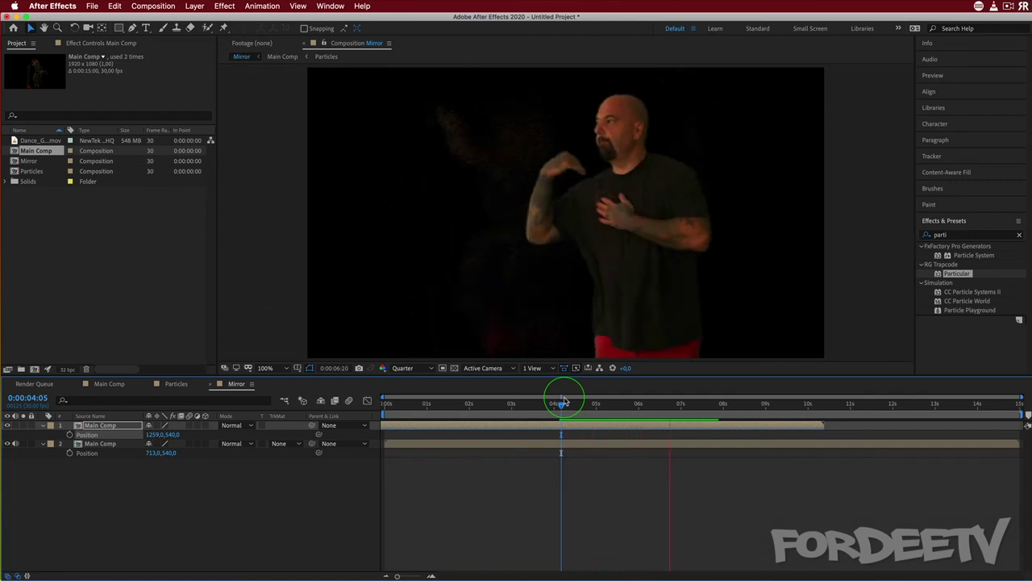
pyautogui.press('space')
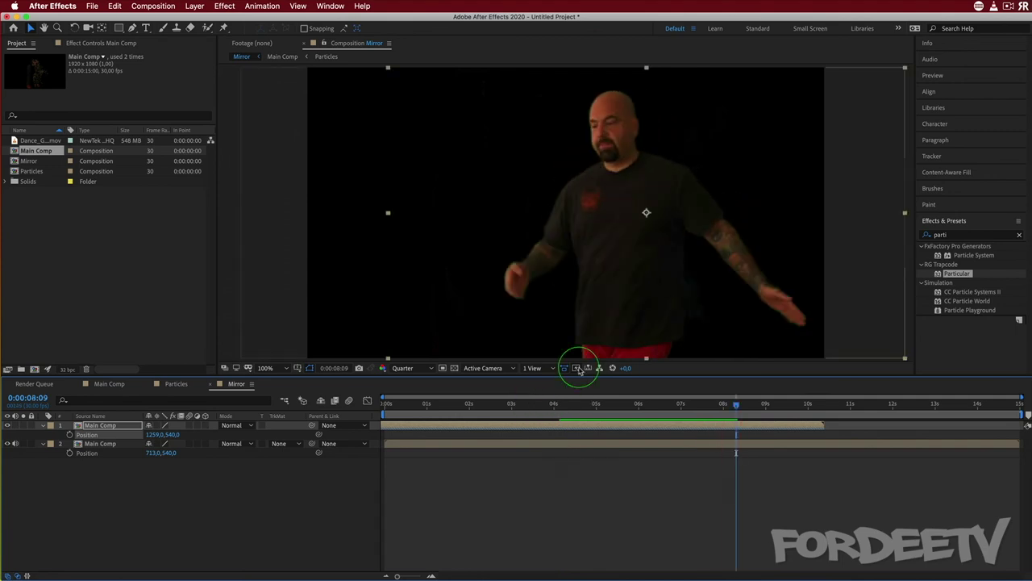
# Step: Return to 0:00:04:04, toggle the upper Main Comp layer's visibility off and on, and scrub to 0:00:05:16 to inspect the transition
pyautogui.moveTo(594, 417); pyautogui.dragTo(561, 450)
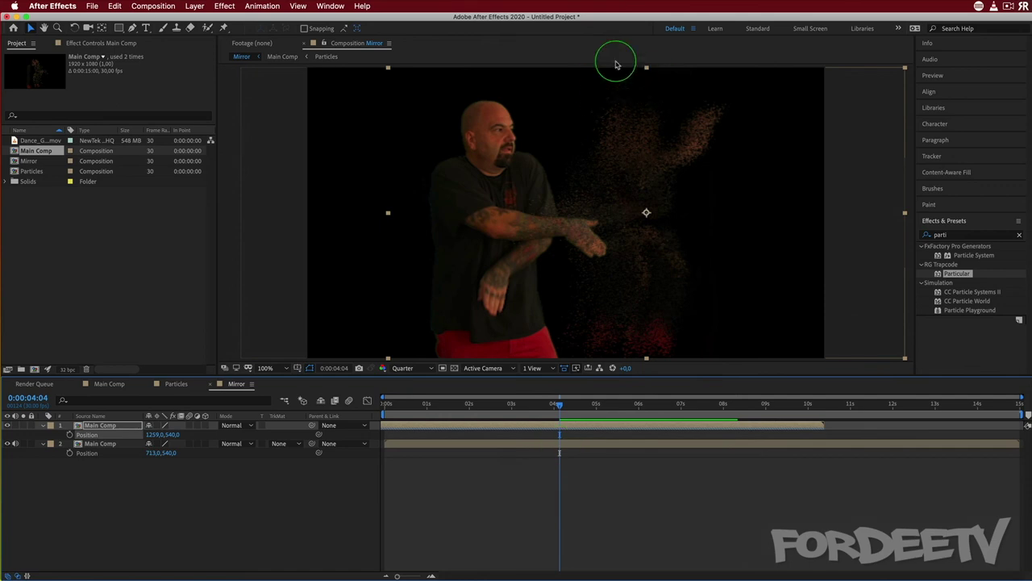
pyautogui.click(8, 425)
pyautogui.click(8, 425)
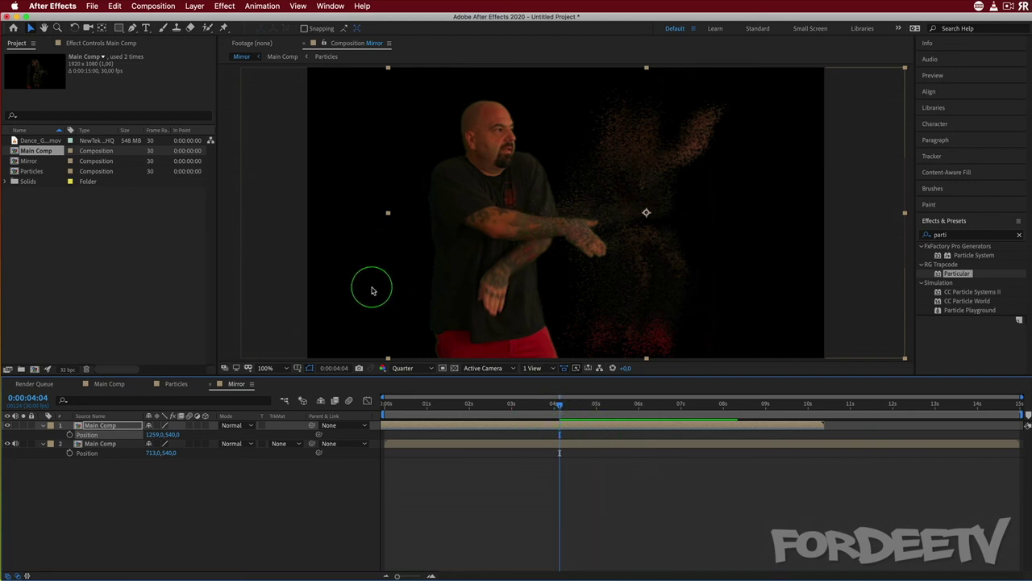
pyautogui.moveTo(575, 412); pyautogui.dragTo(619, 416)
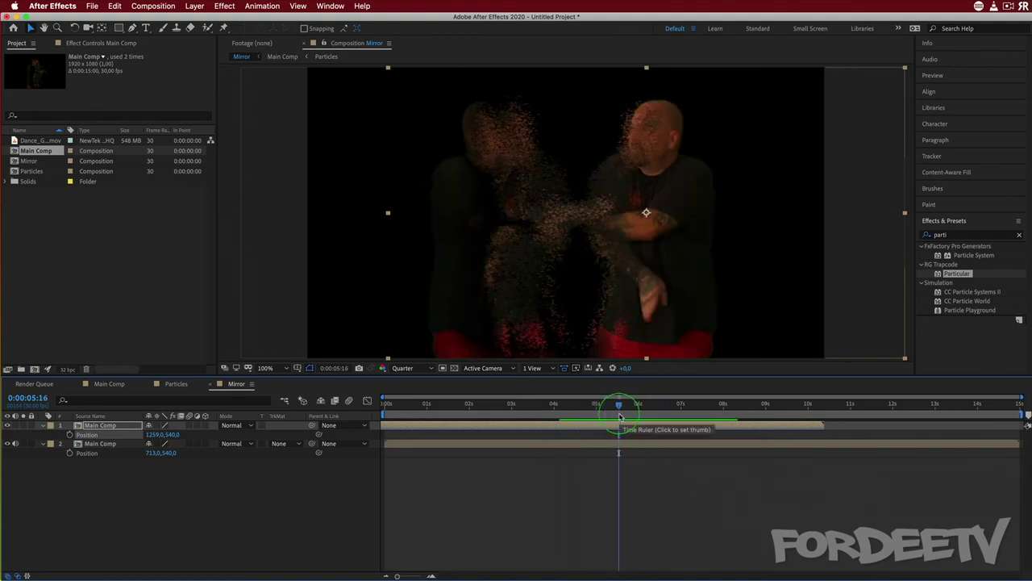